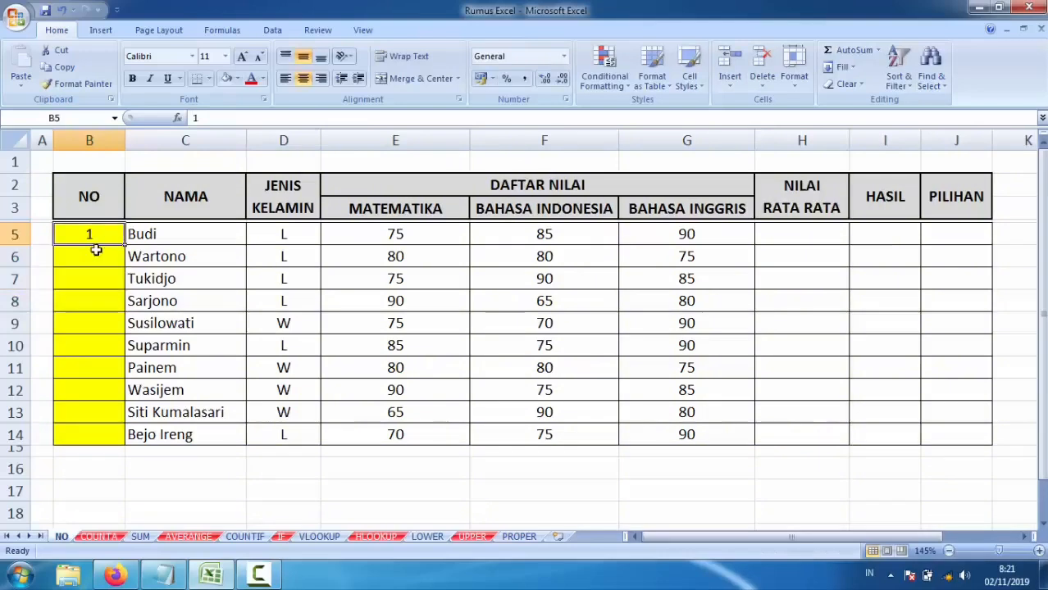
# Enter the formula =B5+1 in B6 to number the second row of the NO column
pyautogui.click(92, 257)
pyautogui.write('=')
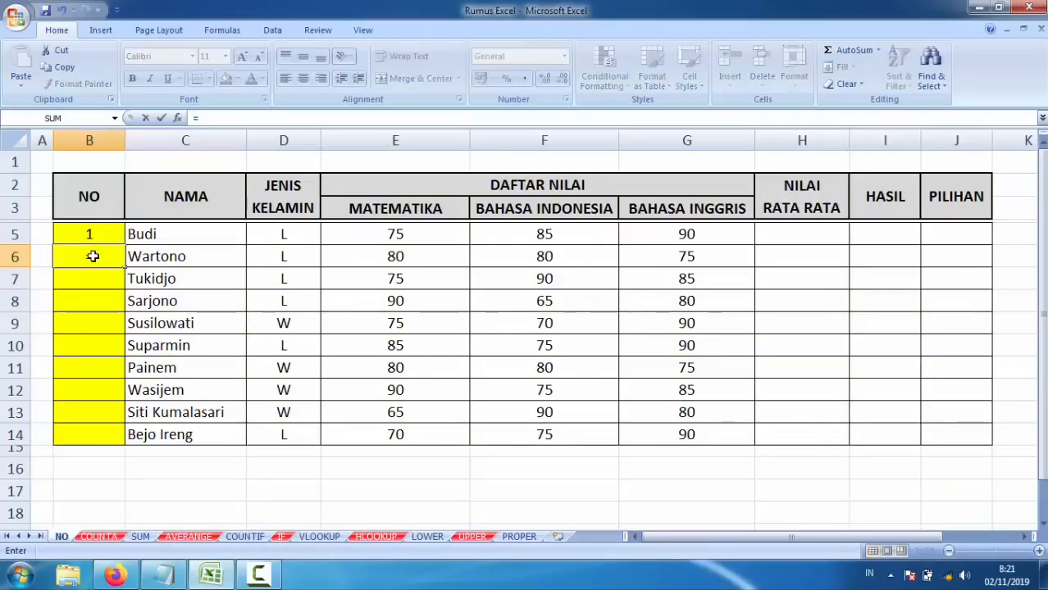
pyautogui.click(90, 235)
pyautogui.write('+')
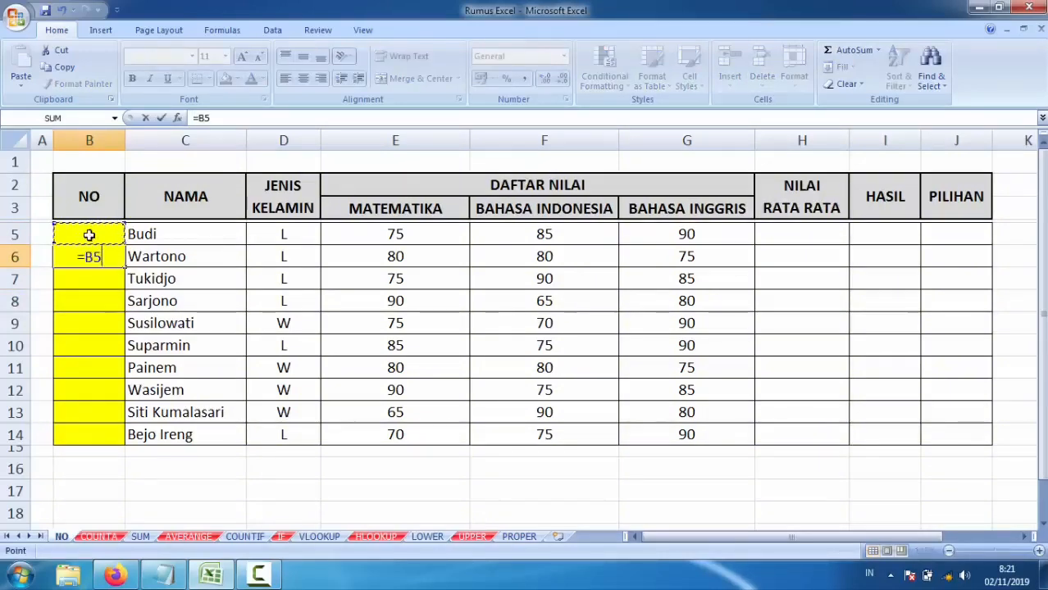
pyautogui.write('1')
pyautogui.press('Return')
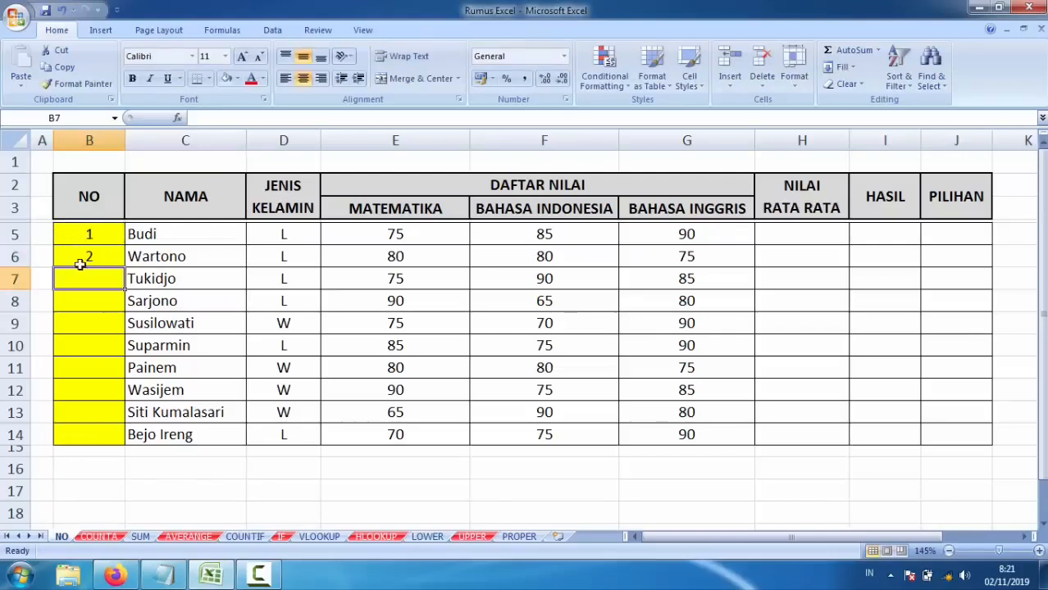
# Fill the numbering formula from B6 down to B14
pyautogui.click(85, 261)
pyautogui.click(126, 272)
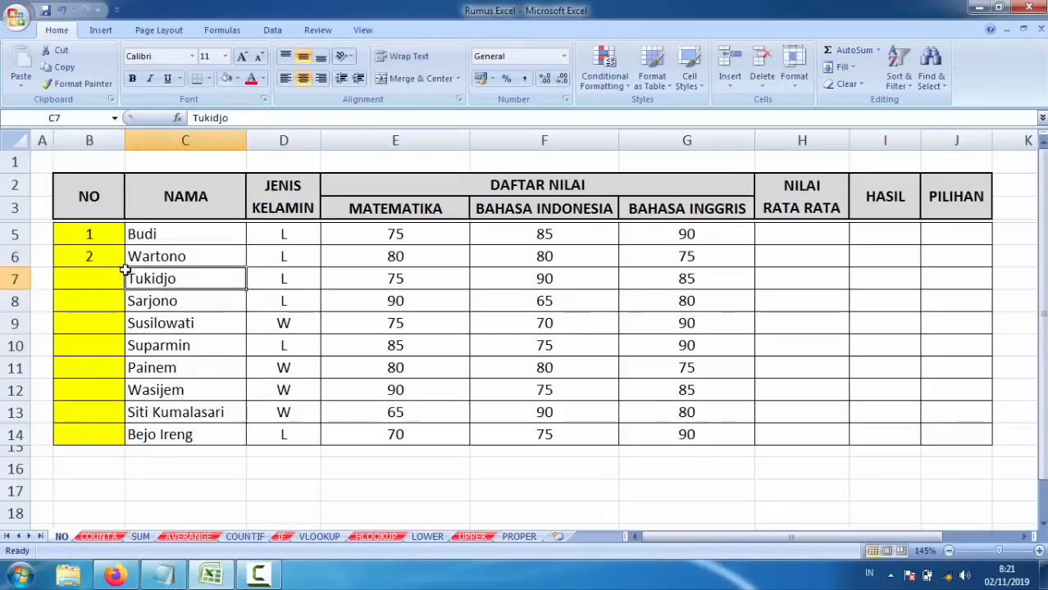
pyautogui.click(118, 261)
pyautogui.moveTo(125, 266); pyautogui.dragTo(125, 439)
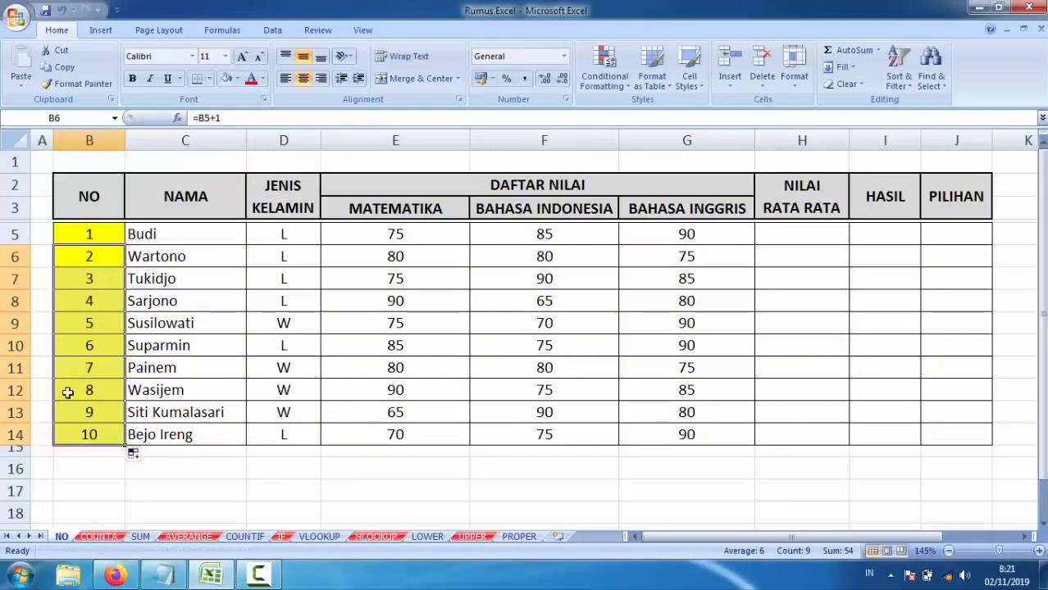
# Replace the formula in B9 with the value 1
pyautogui.click(88, 323)
pyautogui.write('1')
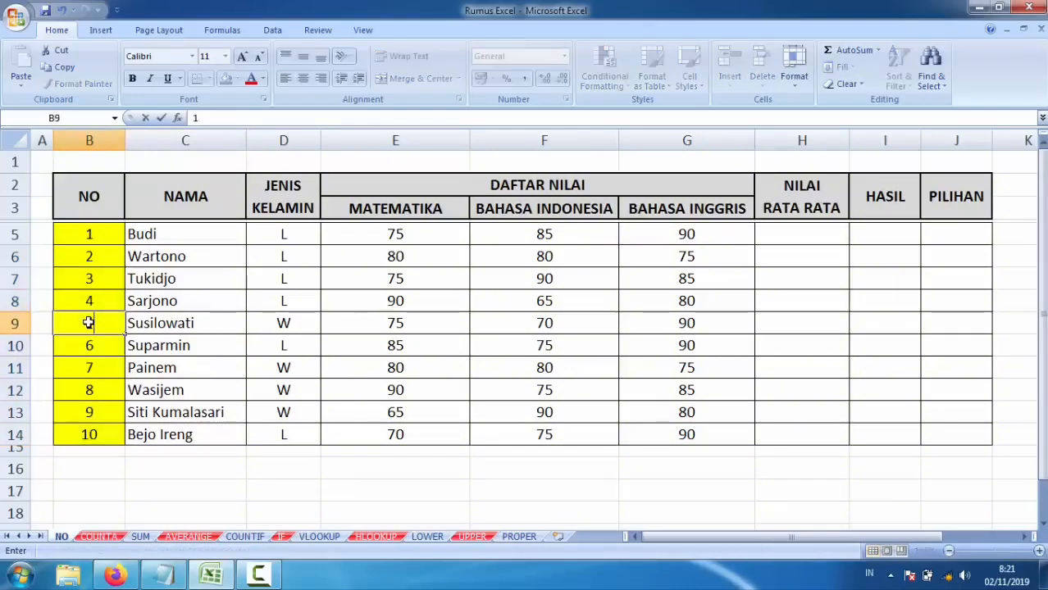
pyautogui.press('Return')
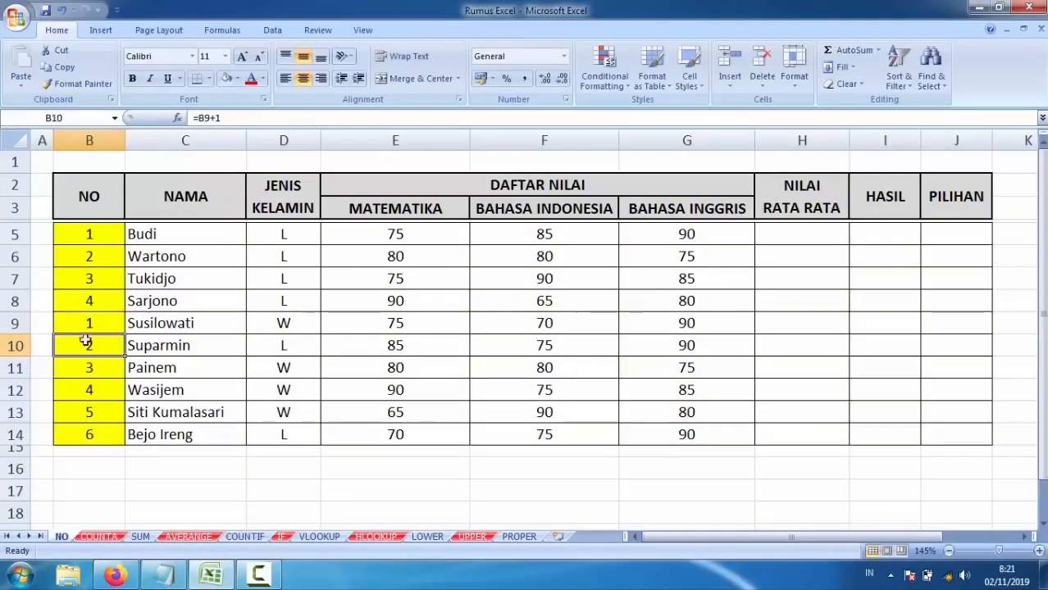
pyautogui.click(91, 389)
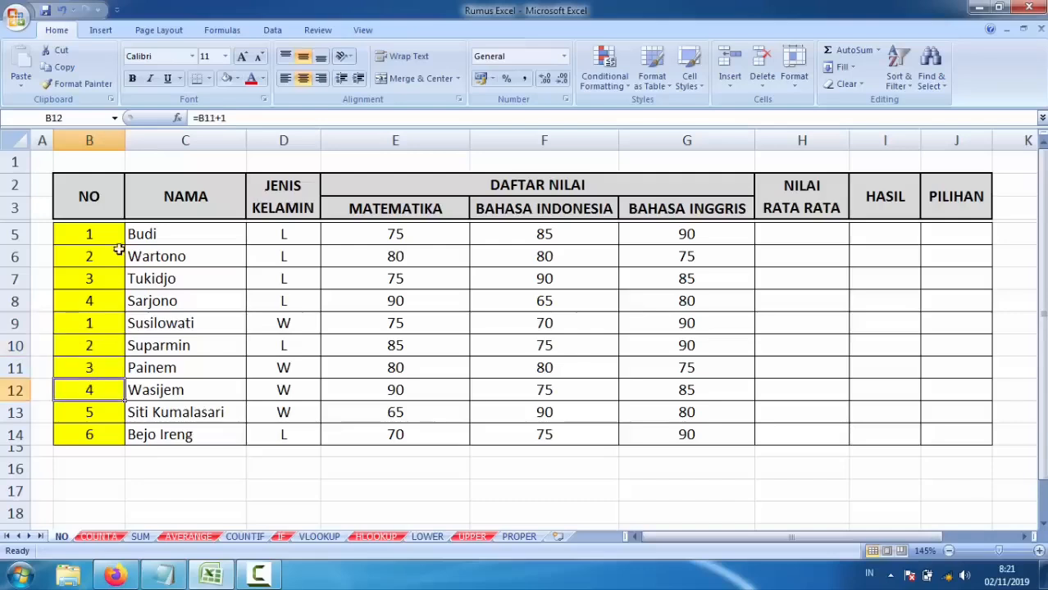
# Fill B5:B14 with a plain number series from 1 to 10, starting from the value in B5
pyautogui.moveTo(96, 235); pyautogui.dragTo(90, 364)
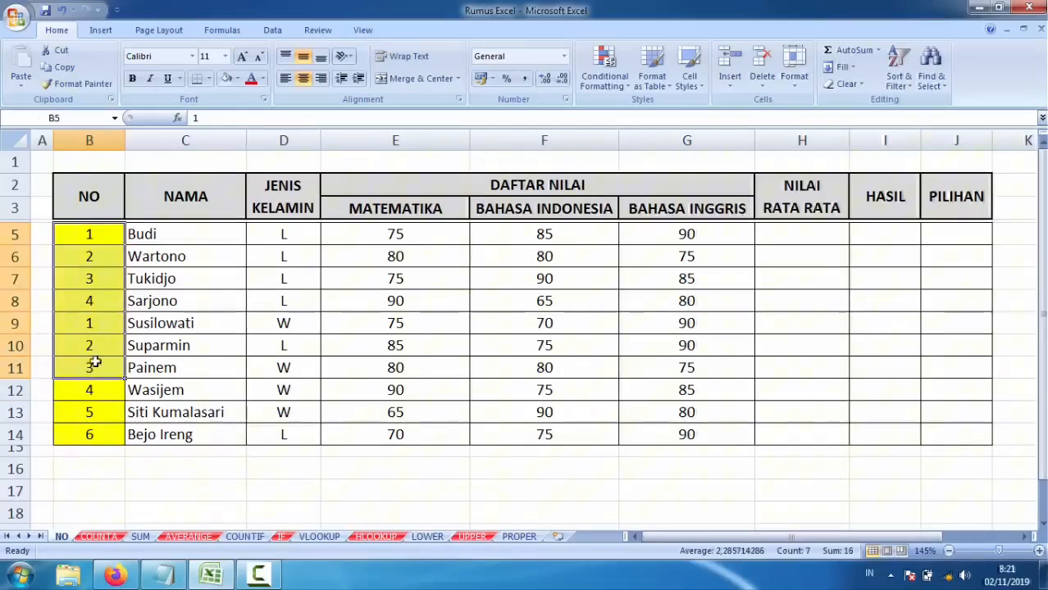
pyautogui.click(98, 269)
pyautogui.click(95, 235)
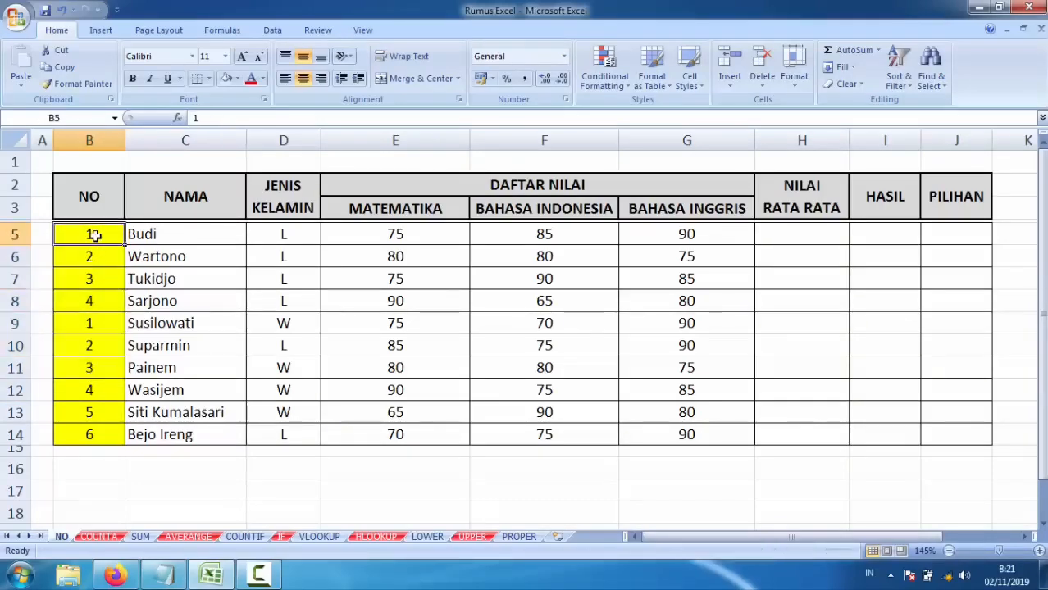
pyautogui.click(91, 257)
pyautogui.click(103, 271)
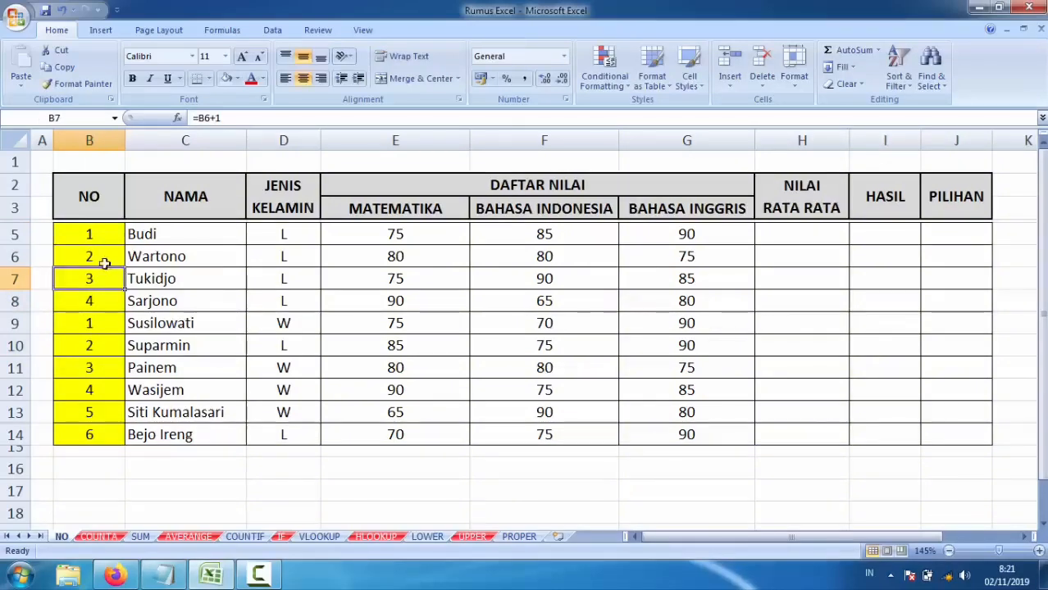
pyautogui.click(103, 243)
pyautogui.moveTo(103, 246); pyautogui.dragTo(123, 443)
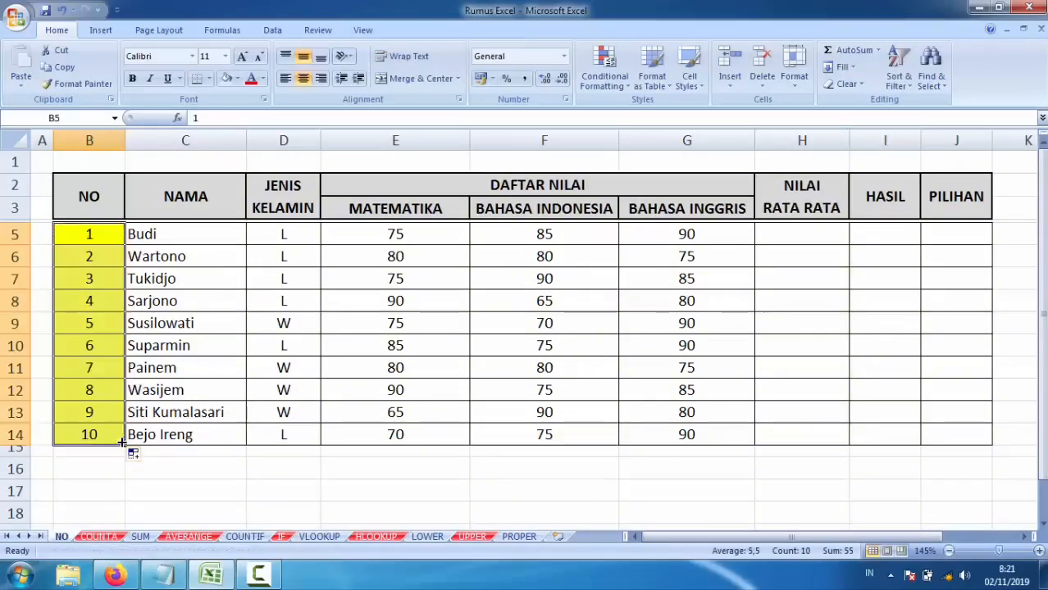
pyautogui.click(92, 392)
pyautogui.click(90, 346)
pyautogui.click(89, 326)
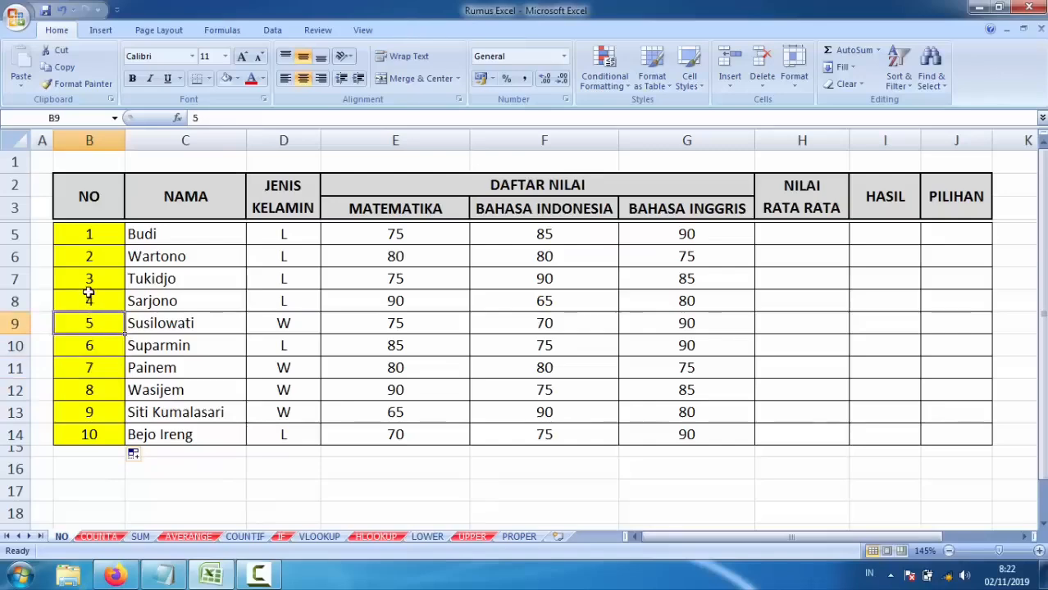
pyautogui.click(89, 295)
pyautogui.click(90, 256)
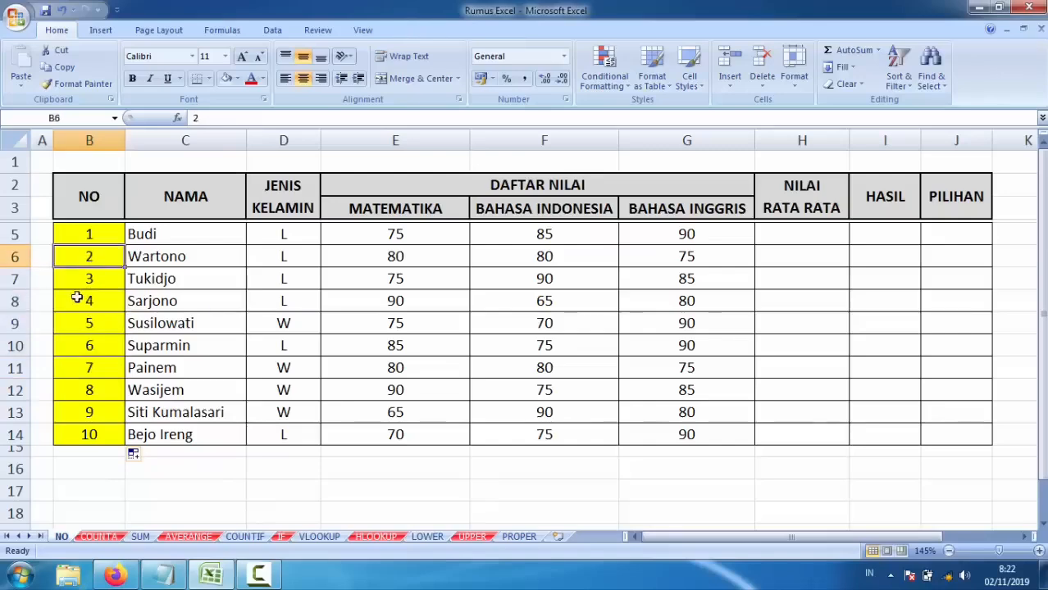
# On the COUNTA sheet, enter =COUNTA(E5:E14) in E16 to count the filled Matematika scores
pyautogui.click(98, 537)
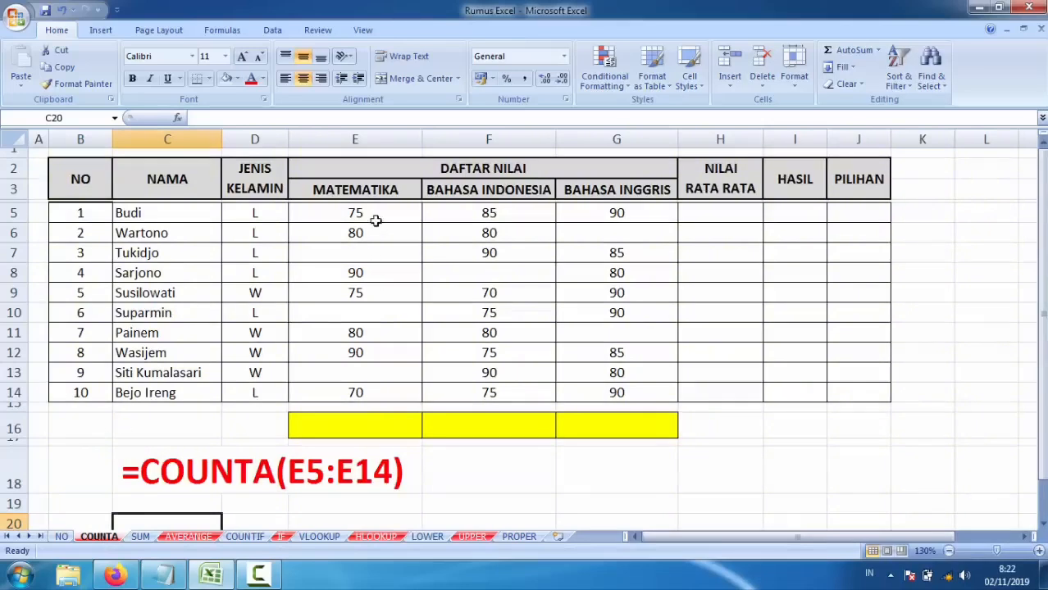
pyautogui.moveTo(376, 213); pyautogui.dragTo(365, 392)
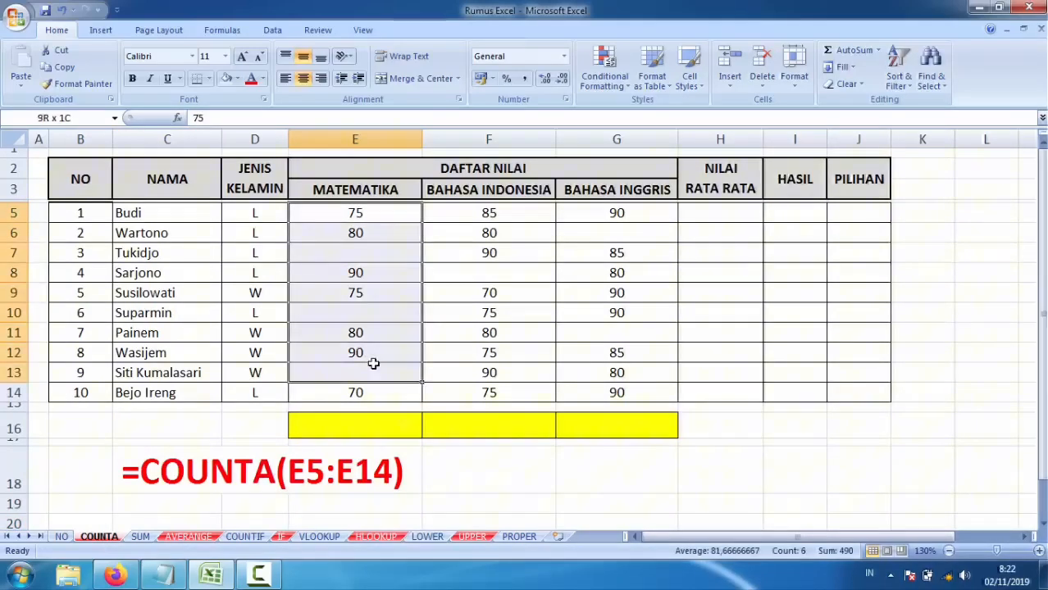
pyautogui.click(363, 313)
pyautogui.click(361, 274)
pyautogui.click(367, 254)
pyautogui.click(371, 231)
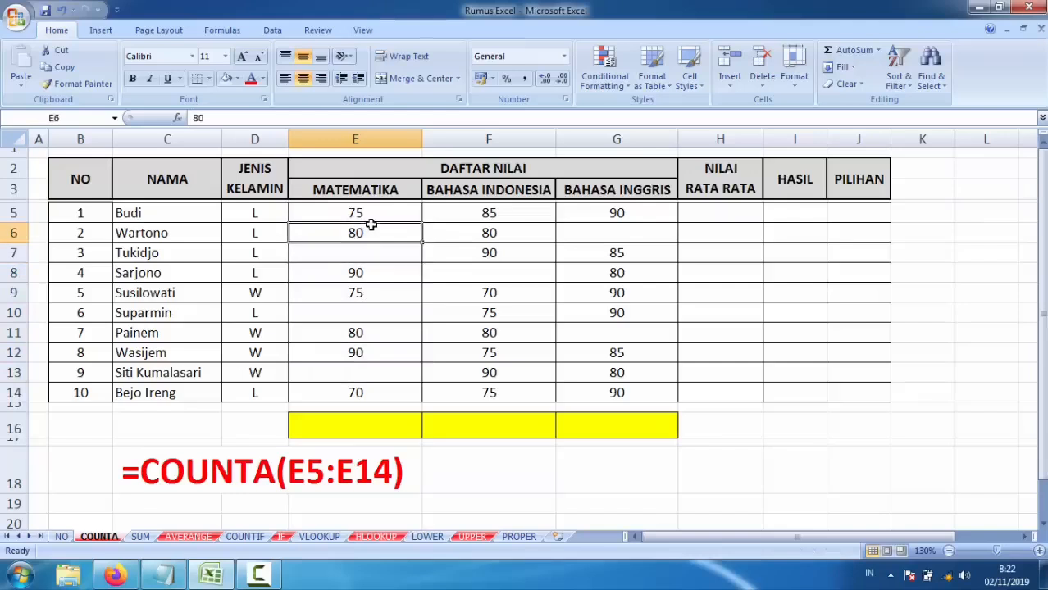
pyautogui.click(338, 421)
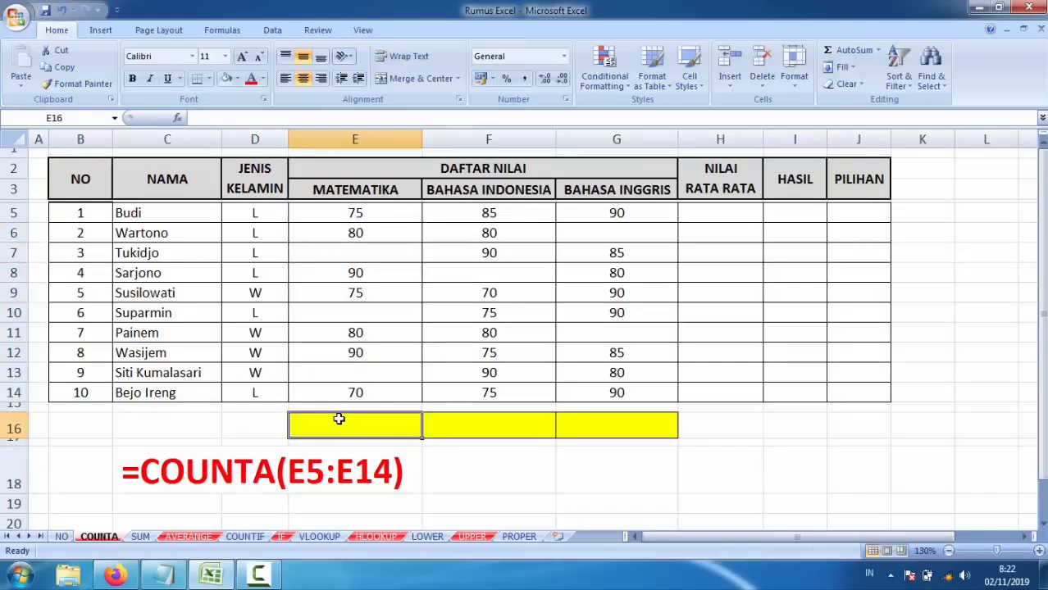
pyautogui.write('=c')
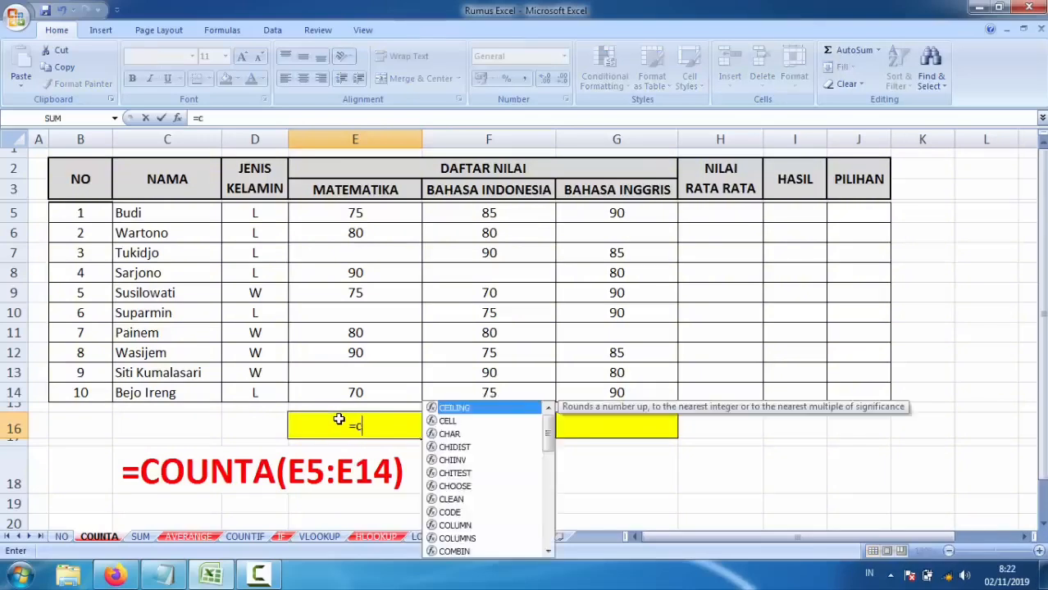
pyautogui.write('ounta')
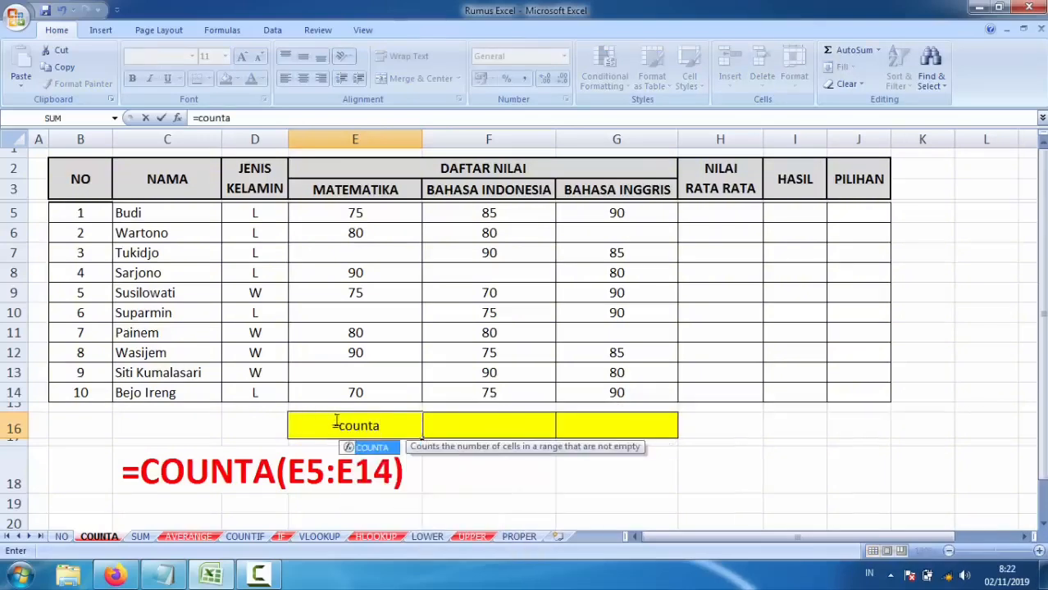
pyautogui.doubleClick(373, 449)
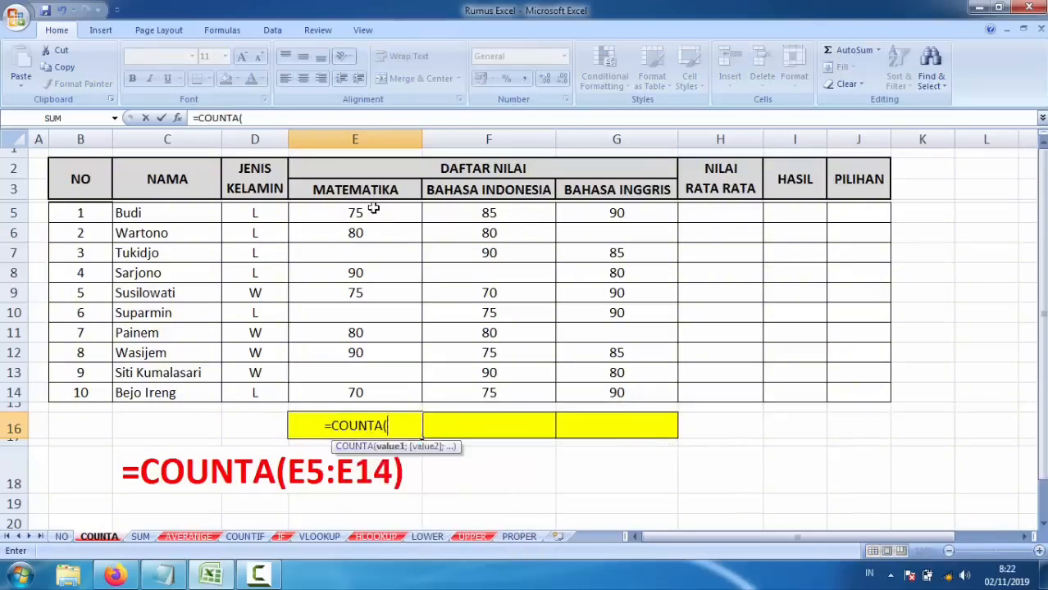
pyautogui.moveTo(370, 210); pyautogui.dragTo(364, 393)
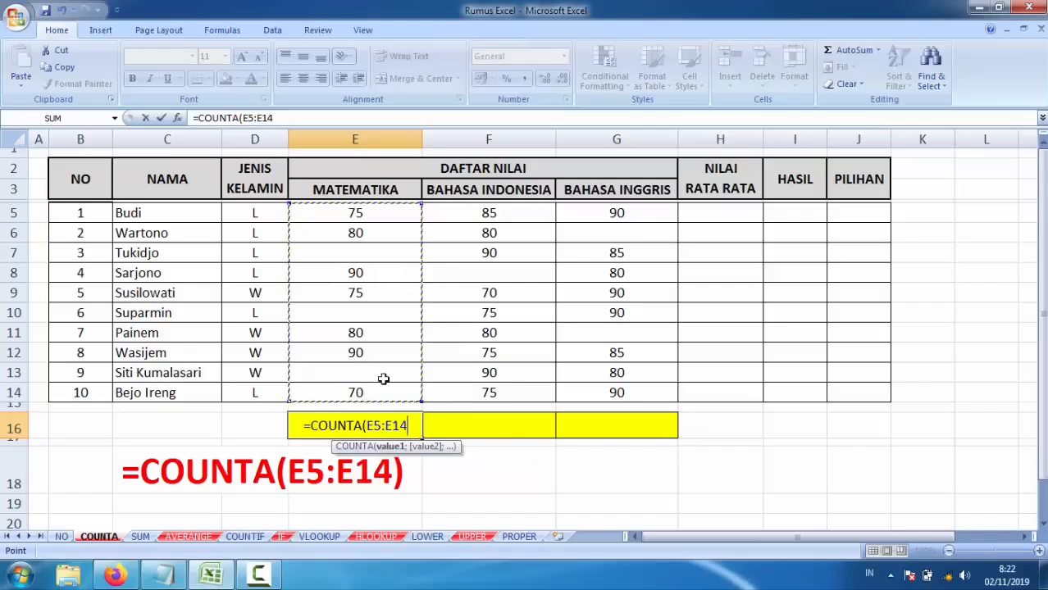
pyautogui.write(')')
pyautogui.press('Return')
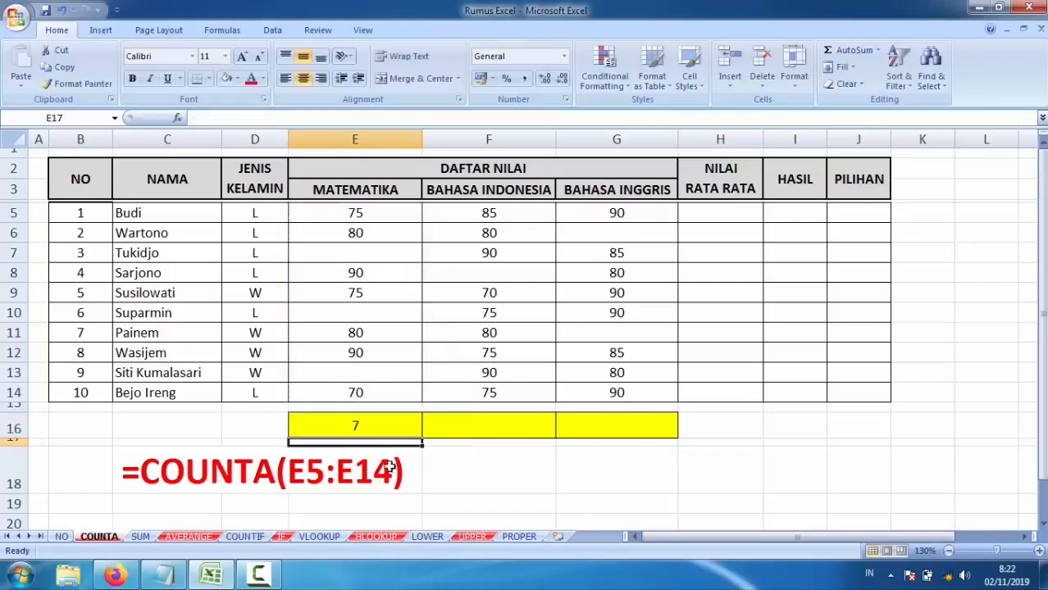
# Copy the COUNTA formula from E16 across to F16 and G16 for the two language subjects
pyautogui.click(369, 424)
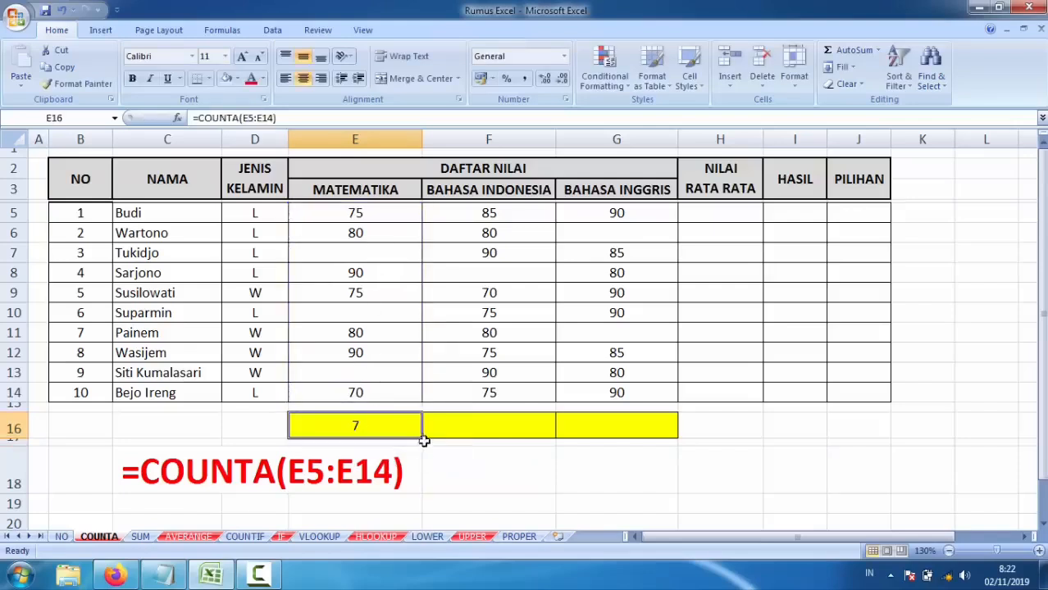
pyautogui.moveTo(424, 441); pyautogui.dragTo(644, 439)
pyautogui.click(506, 418)
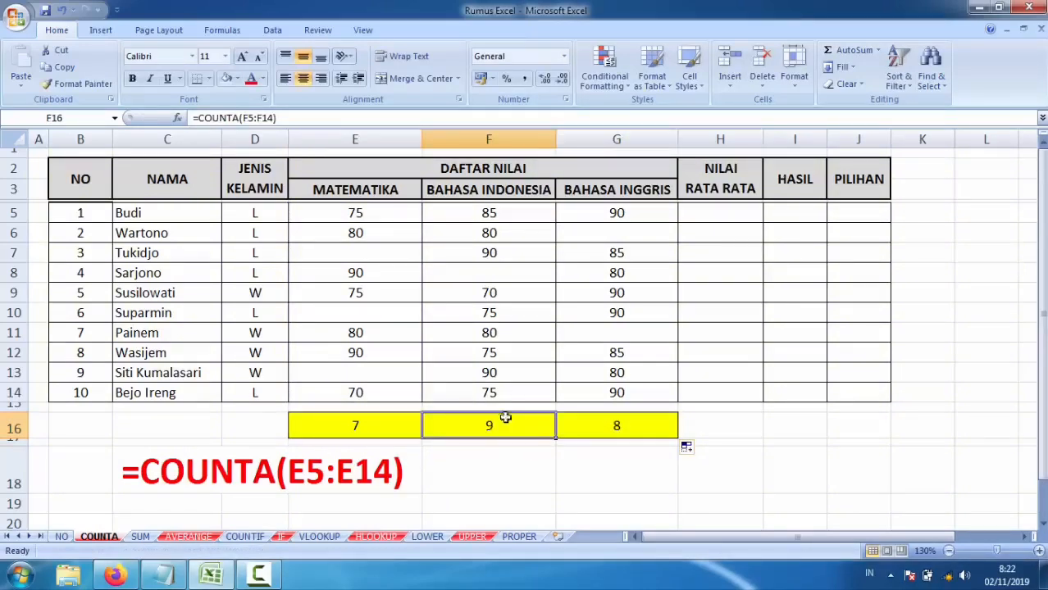
pyautogui.click(623, 427)
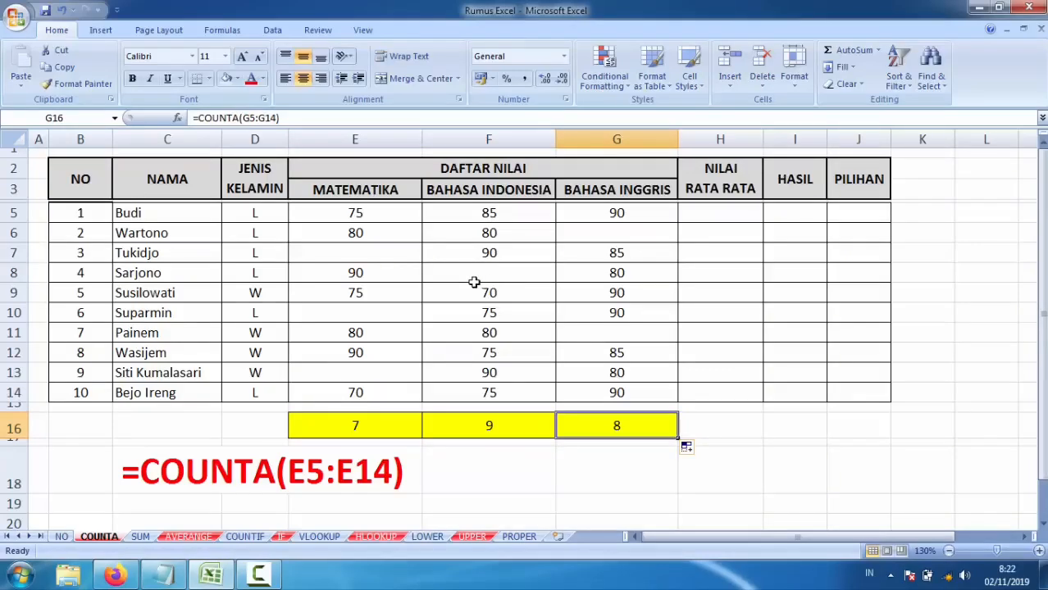
# On the SUM sheet, enter =SUM(E4:E13) in E15 to total the Matematika scores
pyautogui.hotkey('ctrl', 'pagedown')
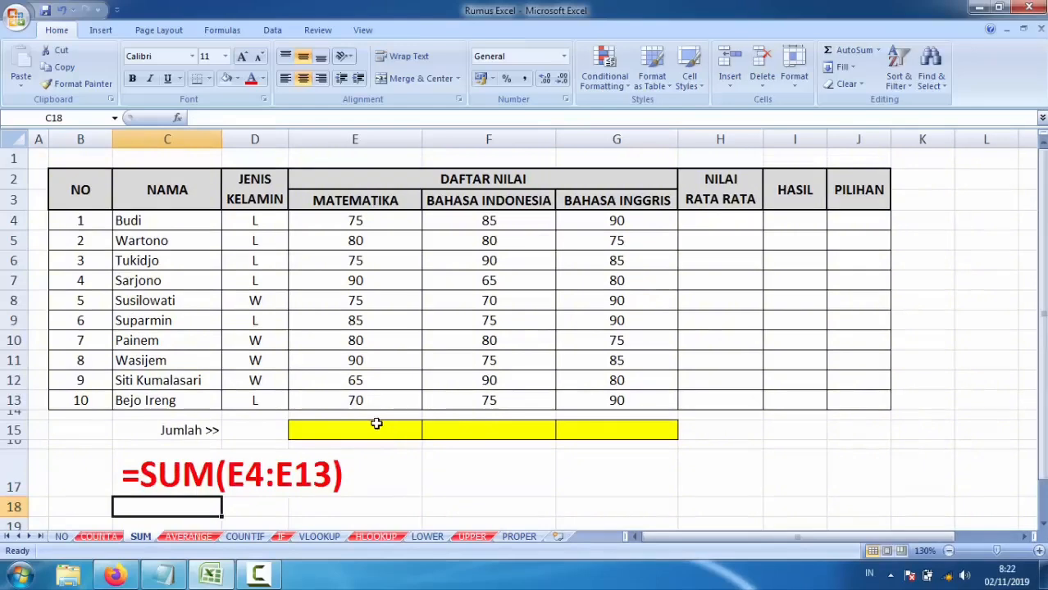
pyautogui.click(355, 429)
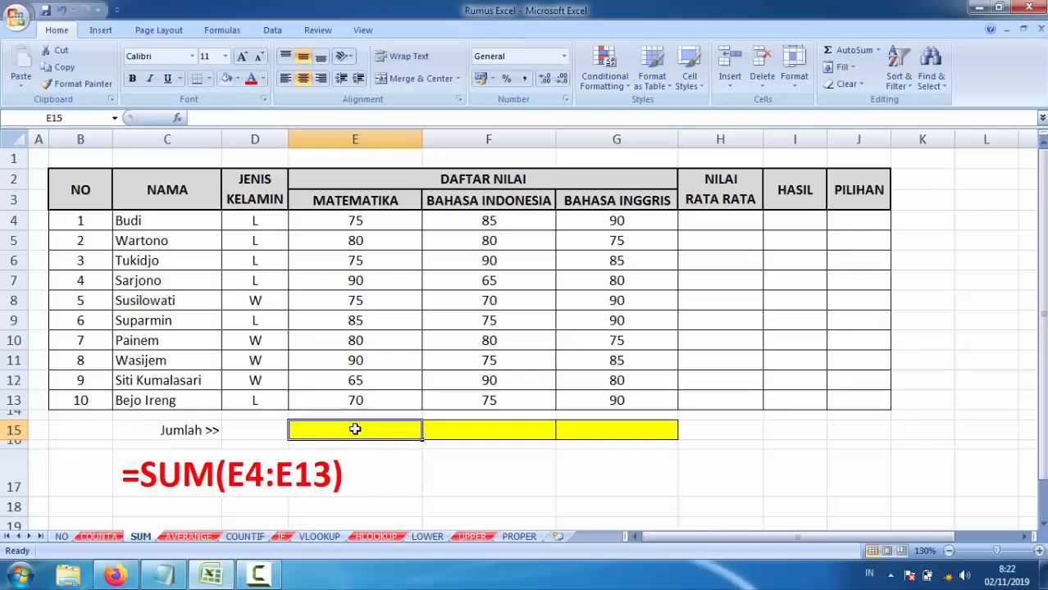
pyautogui.write('=su')
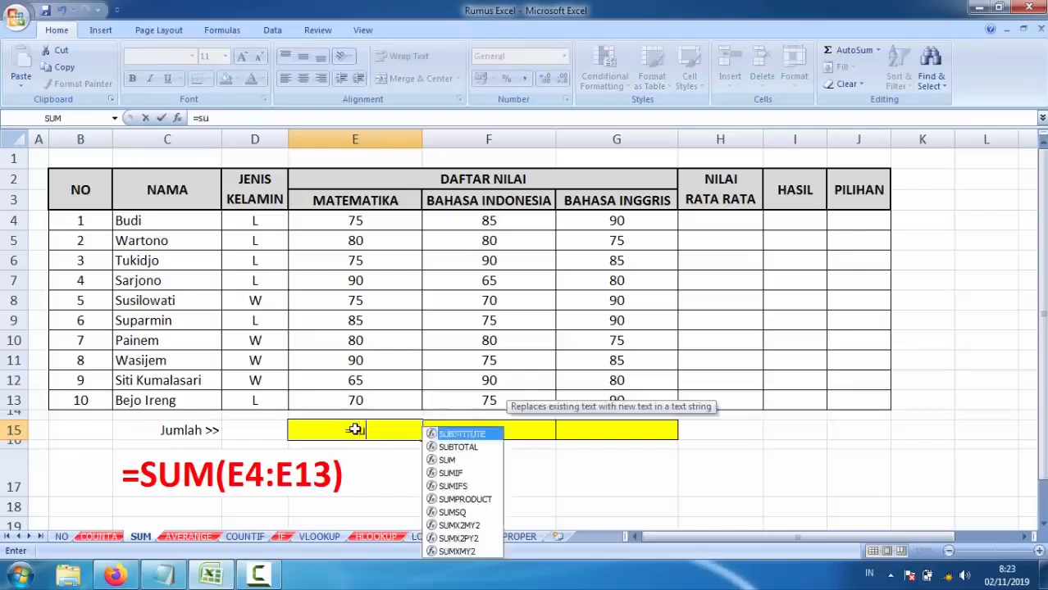
pyautogui.write('m(')
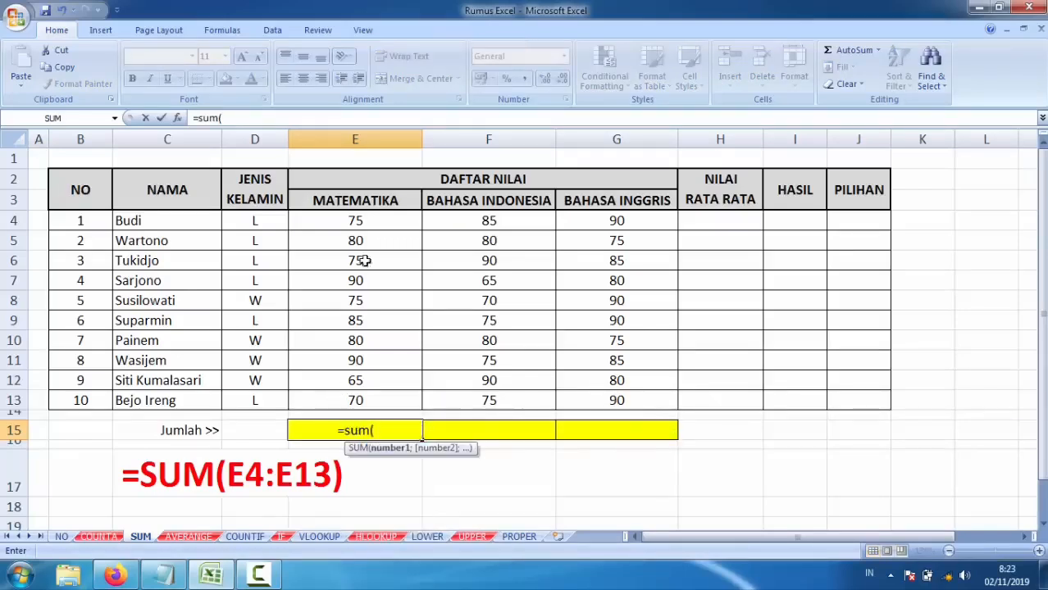
pyautogui.moveTo(367, 218); pyautogui.dragTo(383, 396)
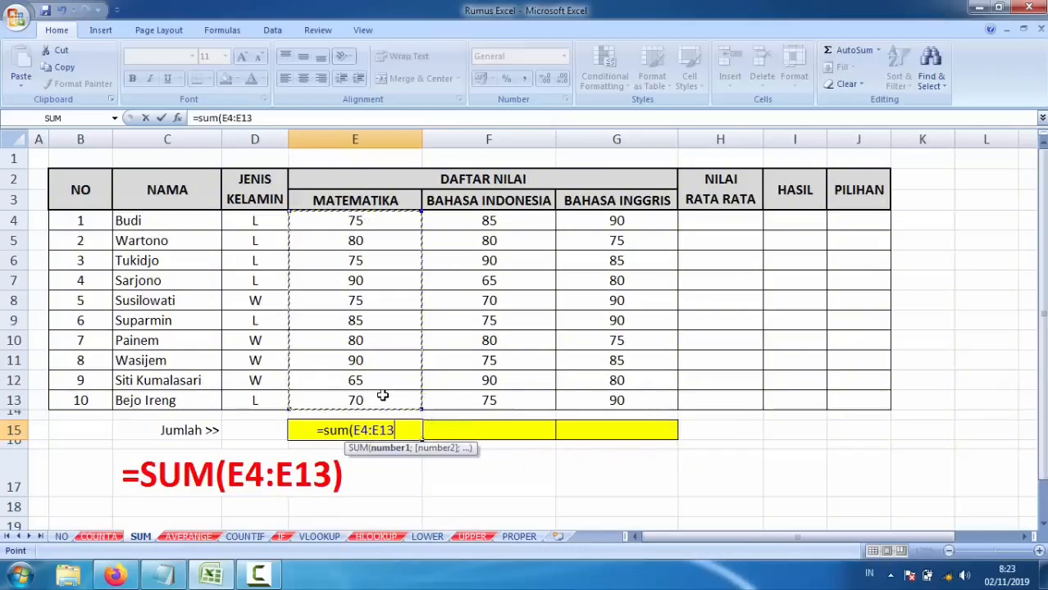
pyautogui.write(')')
pyautogui.press('Return')
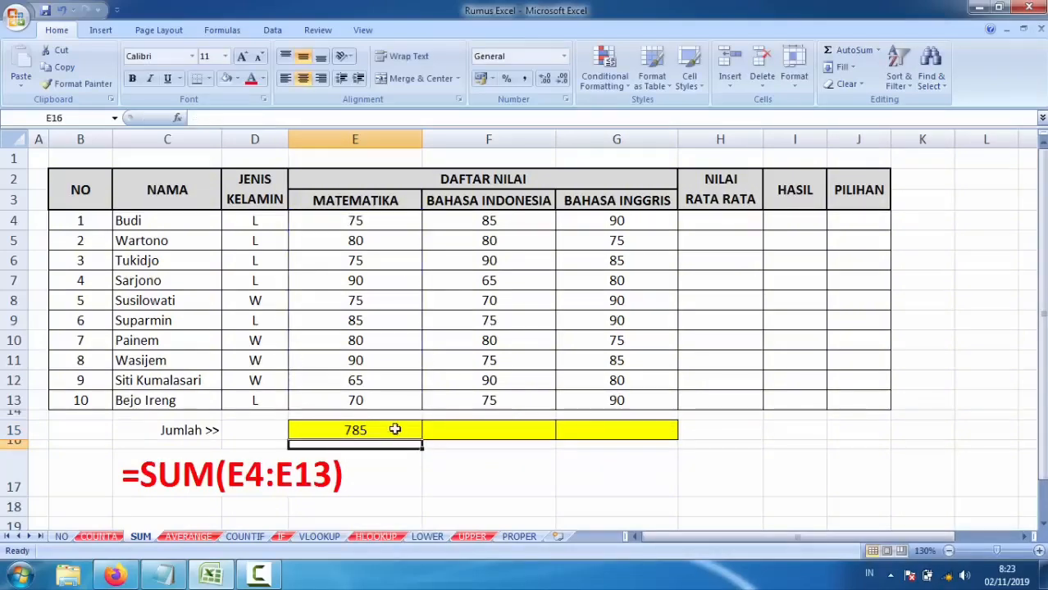
# Copy the SUM formula from E15 across to F15 and G15 in the Jumlah row
pyautogui.click(399, 430)
pyautogui.moveTo(422, 440); pyautogui.dragTo(646, 451)
pyautogui.click(508, 464)
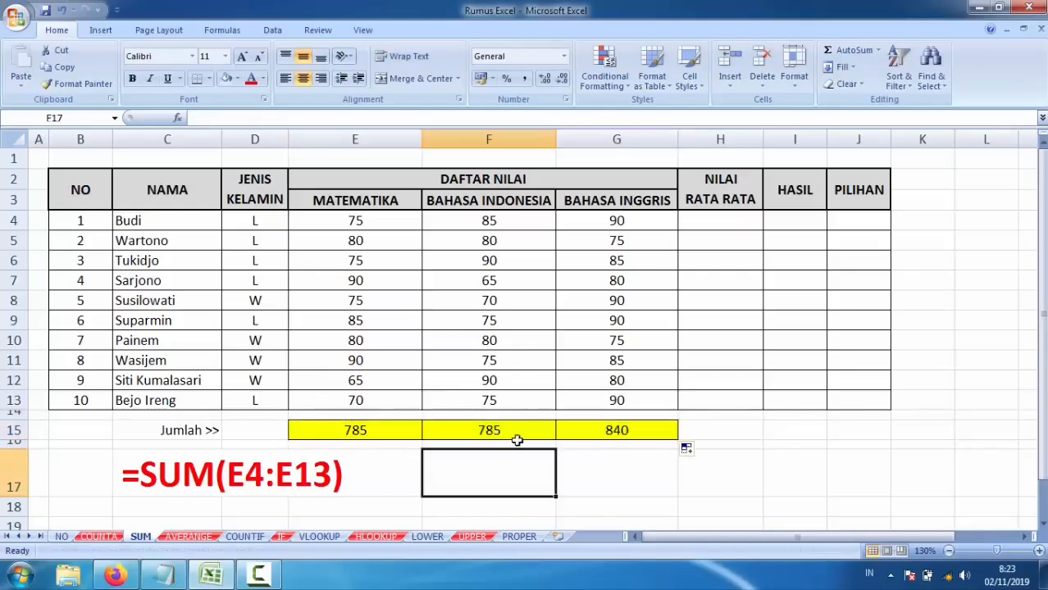
# On the AVERANGE sheet, enter =AVERAGE(E5:G5) in H5 to average the first student's three subject scores
pyautogui.click(187, 538)
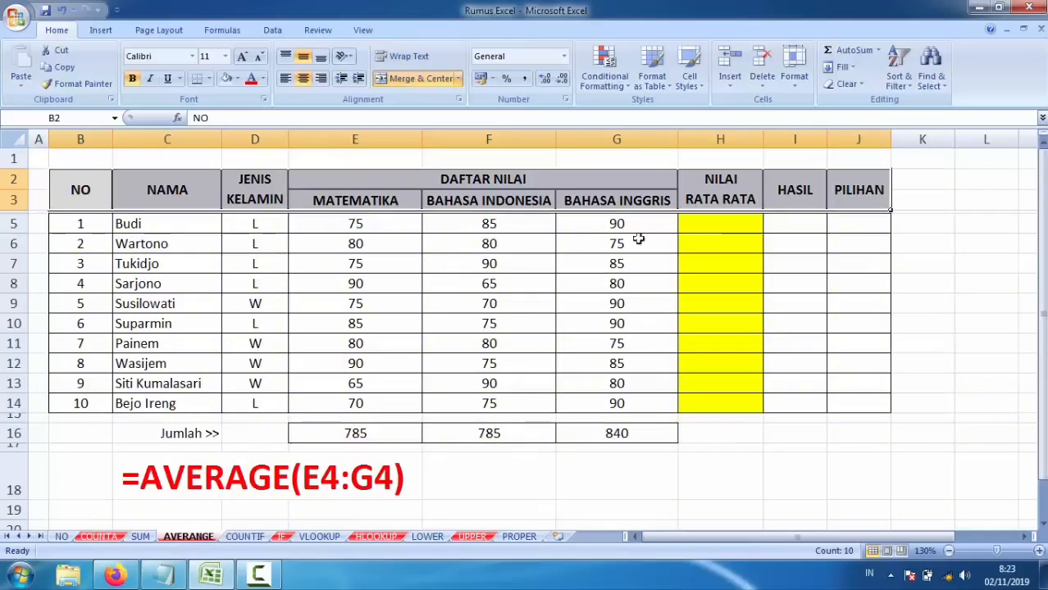
pyautogui.click(354, 228)
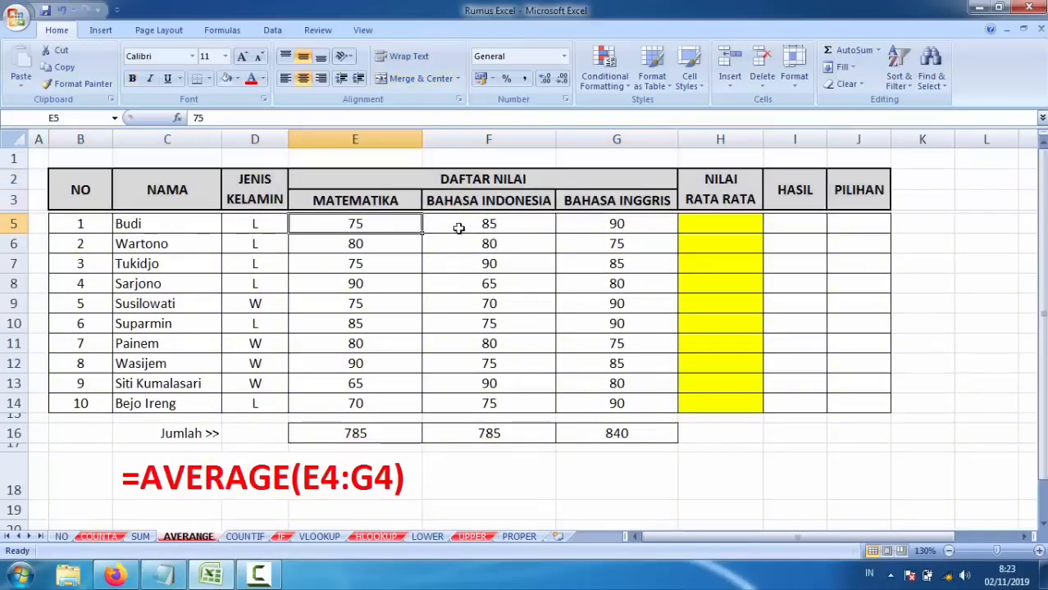
pyautogui.click(496, 224)
pyautogui.click(578, 228)
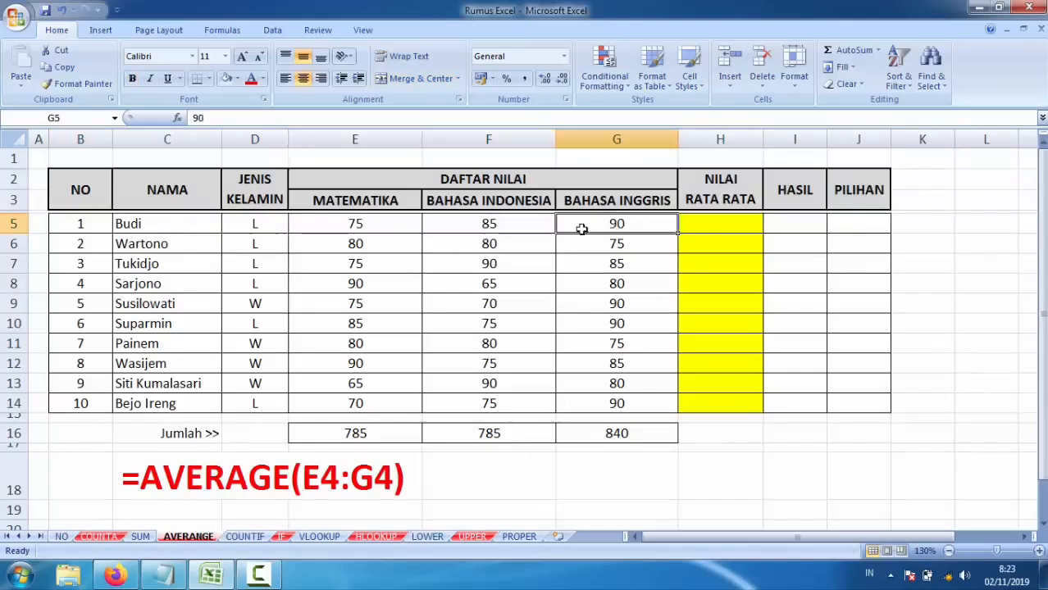
pyautogui.click(709, 228)
pyautogui.write('=')
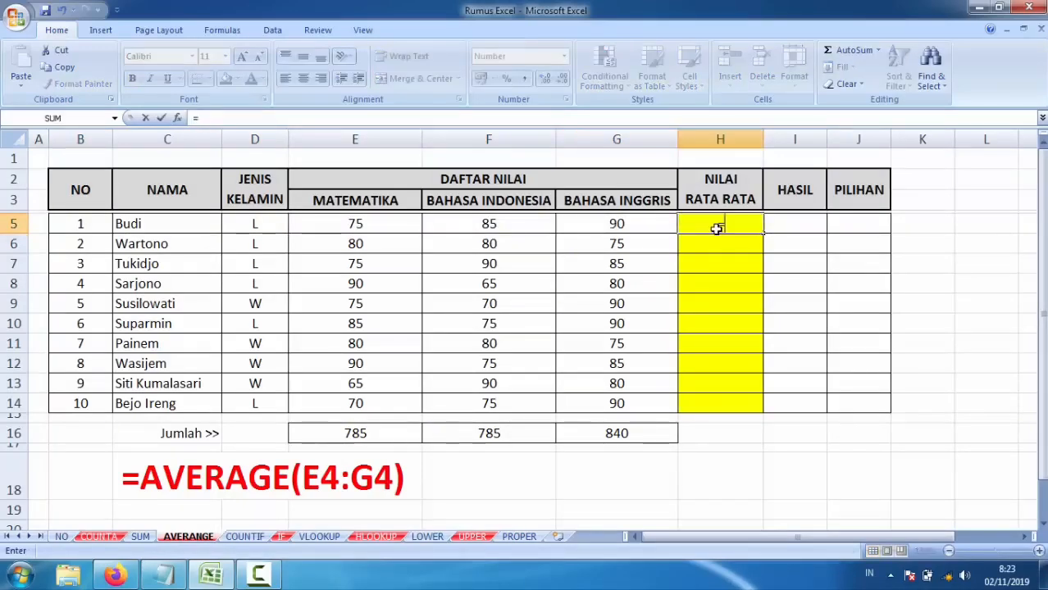
pyautogui.write('aver')
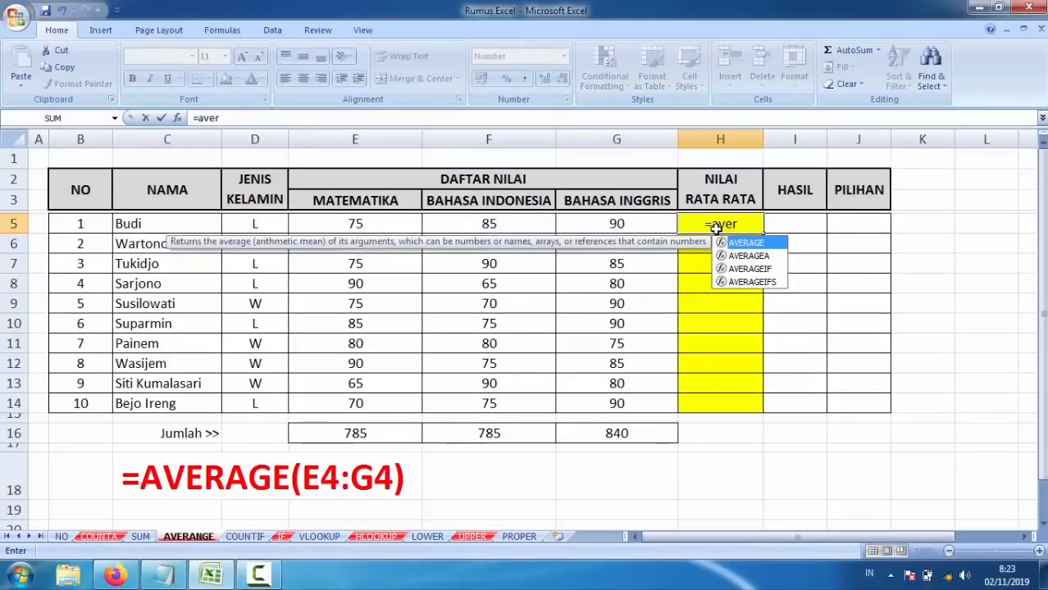
pyautogui.doubleClick(747, 244)
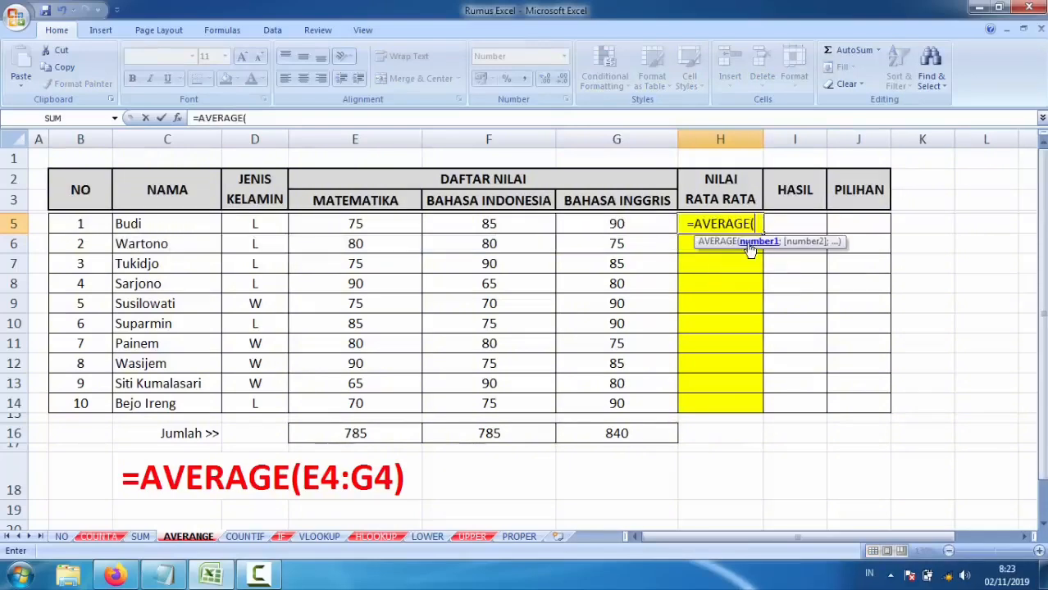
pyautogui.moveTo(346, 227); pyautogui.dragTo(604, 225)
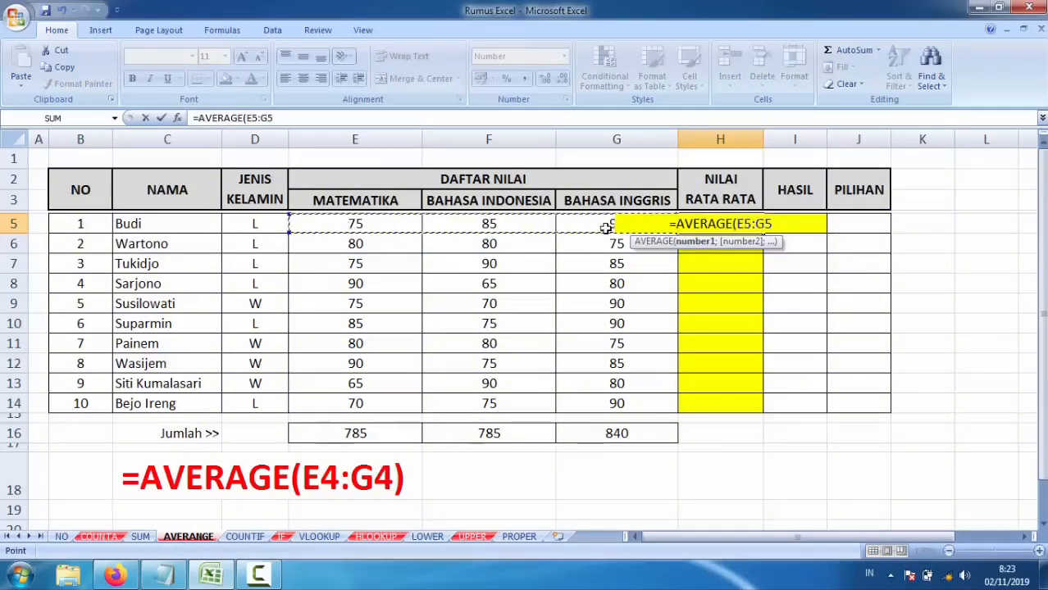
pyautogui.write(')')
pyautogui.press('Return')
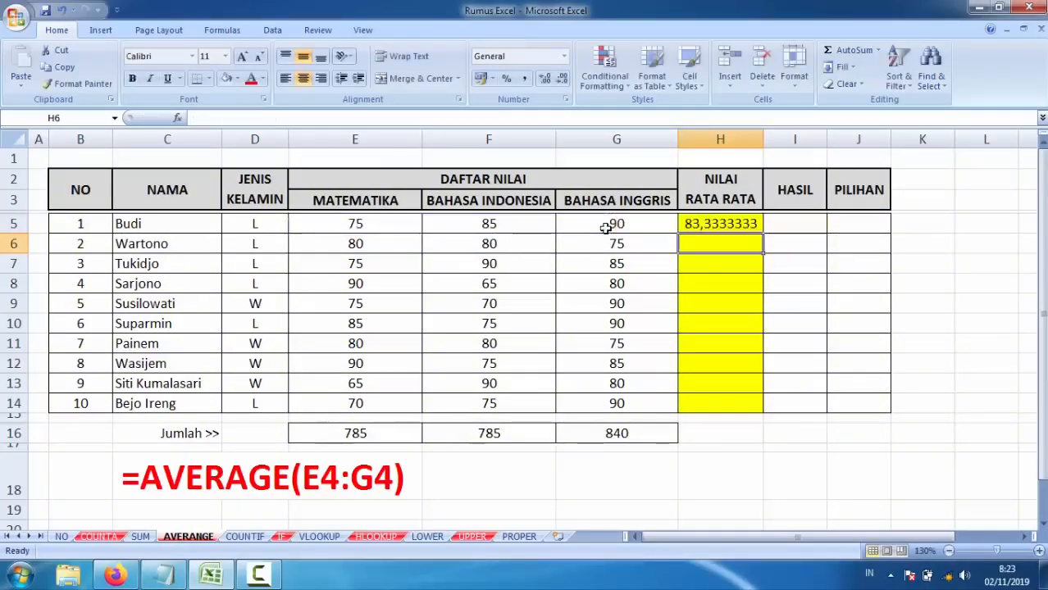
# Reduce the average in H5 to two decimal places and copy its formula down through H14
pyautogui.click(730, 224)
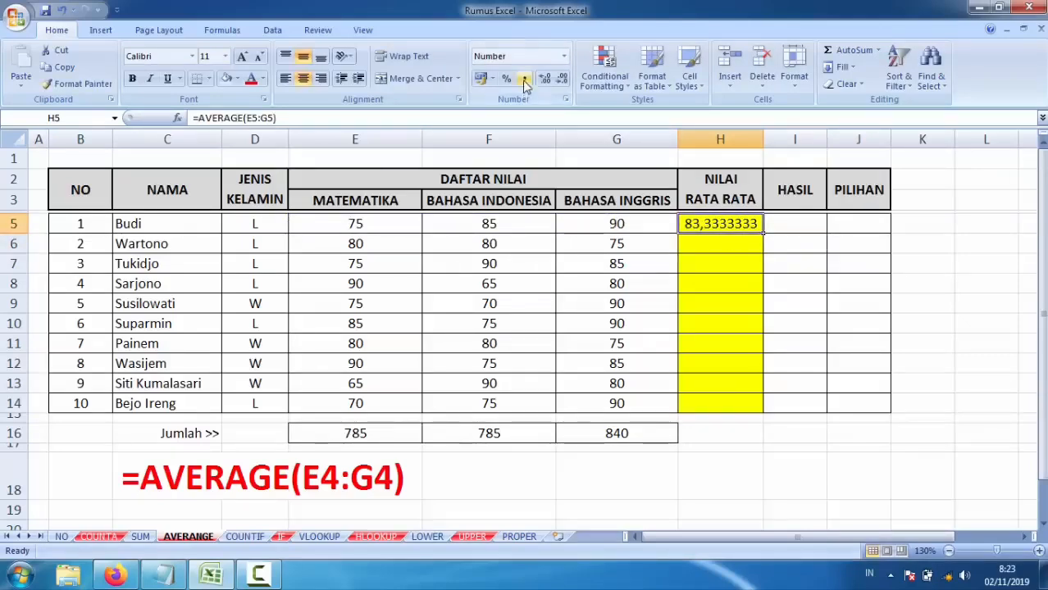
pyautogui.click(562, 79)
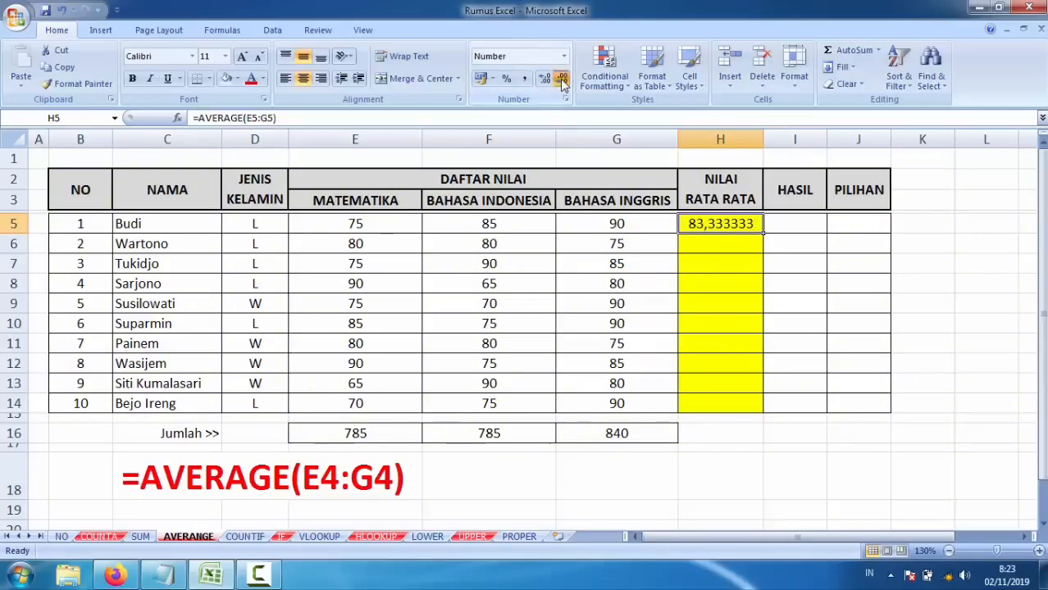
pyautogui.click(561, 79)
pyautogui.click(562, 80)
pyautogui.click(561, 80)
pyautogui.click(561, 79)
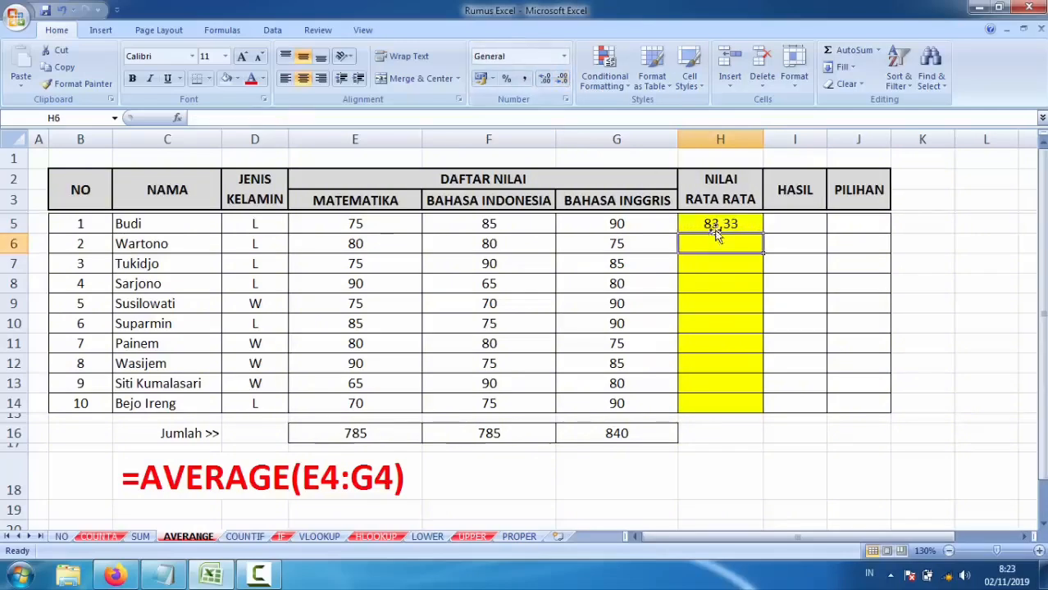
pyautogui.moveTo(762, 235); pyautogui.dragTo(772, 410)
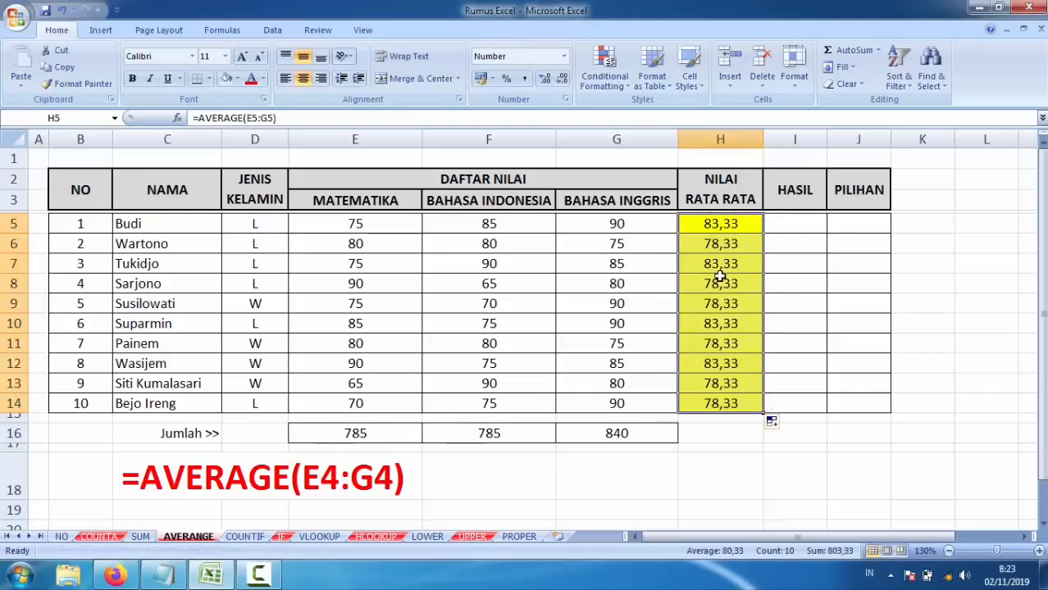
pyautogui.click(711, 303)
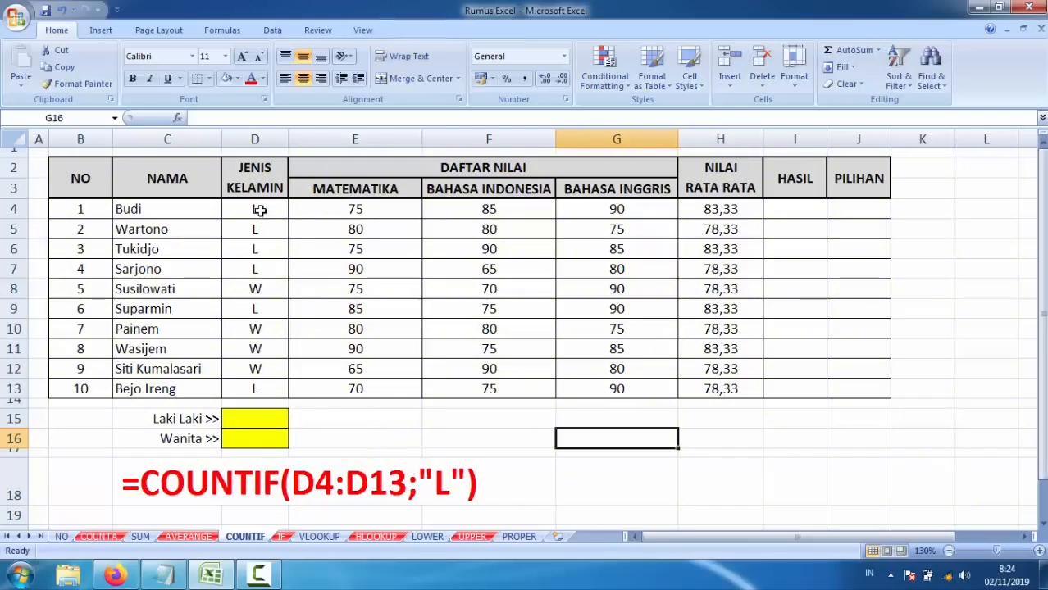
# On the COUNTIF sheet, enter =COUNTIF(D4:D13;"L") in D15 to count the male students
pyautogui.moveTo(261, 210); pyautogui.dragTo(257, 381)
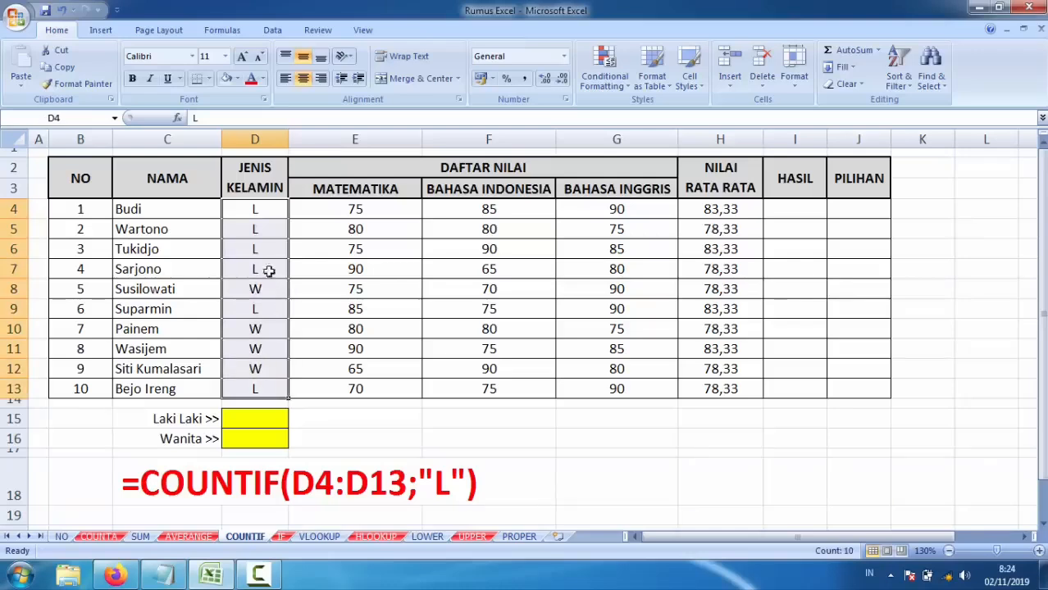
pyautogui.click(262, 236)
pyautogui.click(256, 289)
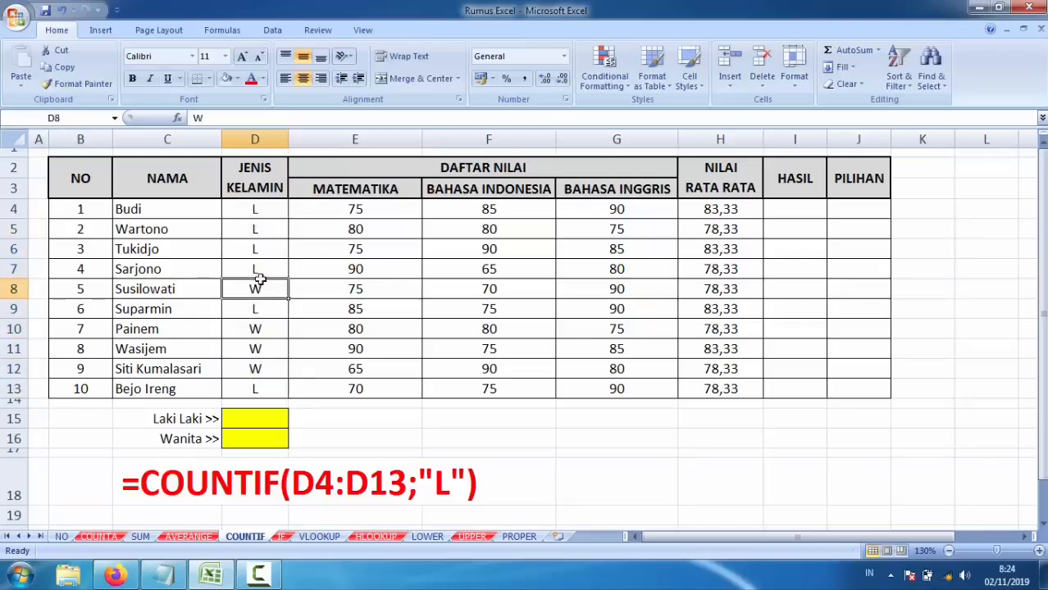
pyautogui.click(248, 418)
pyautogui.write('=')
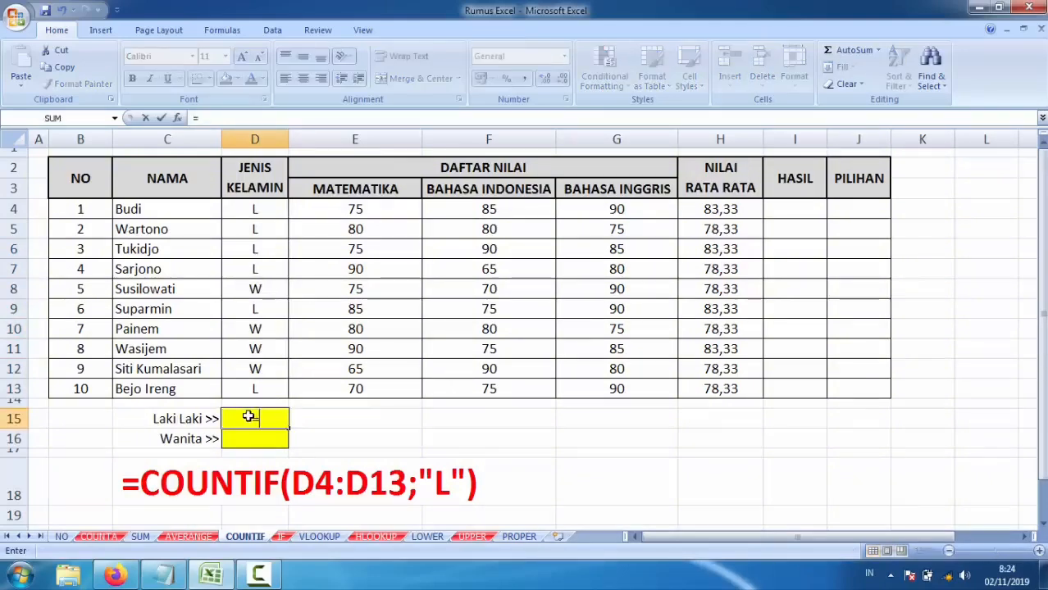
pyautogui.write('coun')
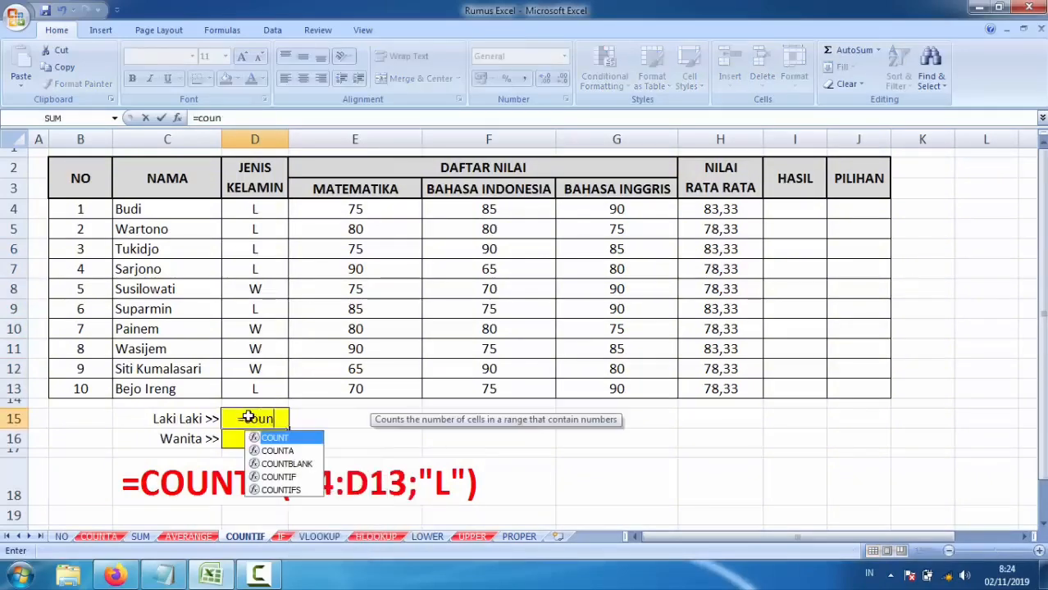
pyautogui.doubleClick(279, 477)
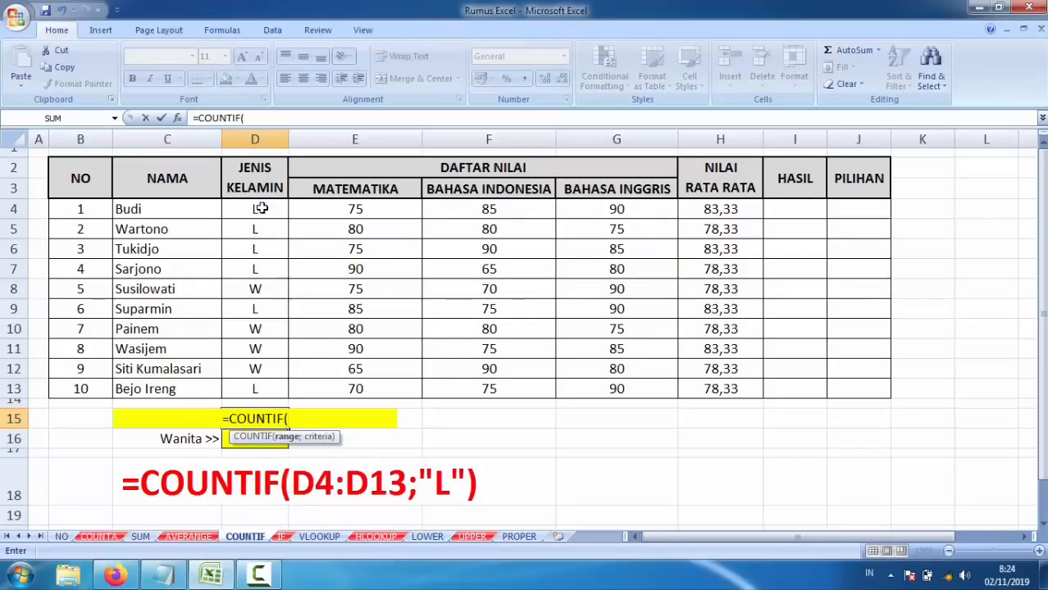
pyautogui.moveTo(257, 209); pyautogui.dragTo(255, 384)
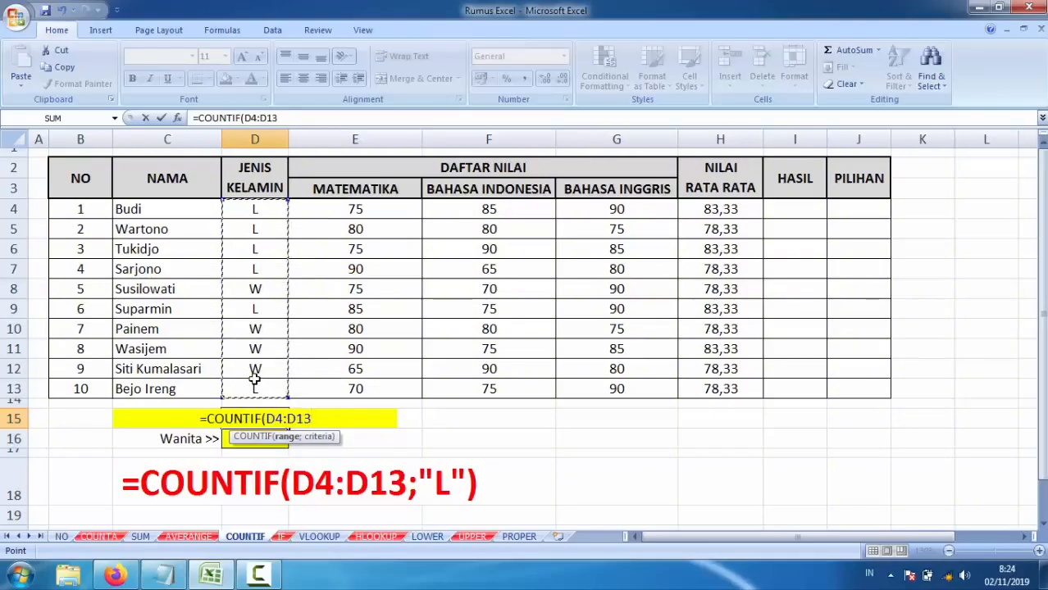
pyautogui.write(';')
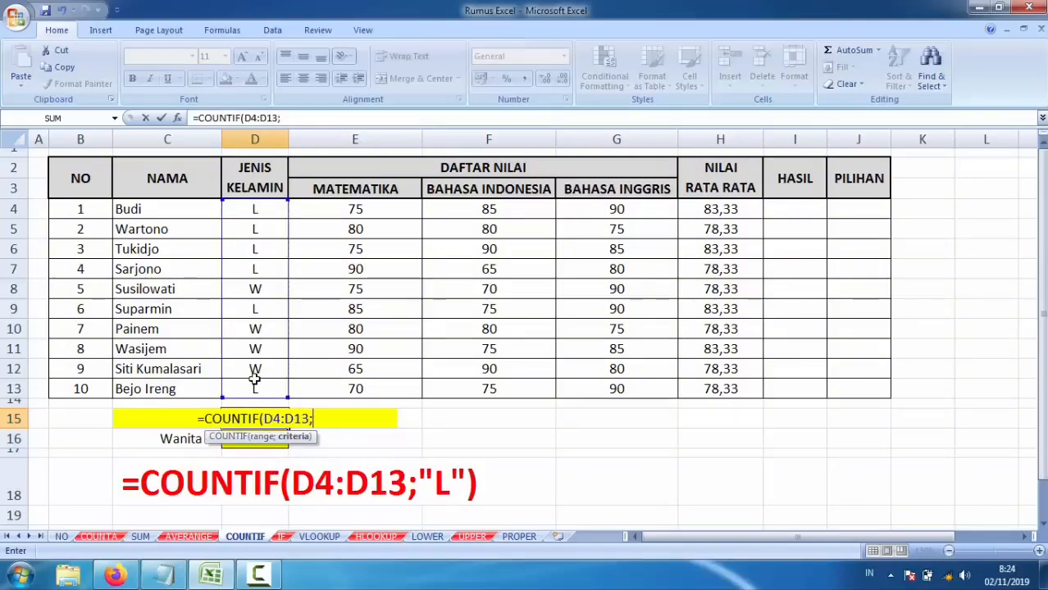
pyautogui.write('"')
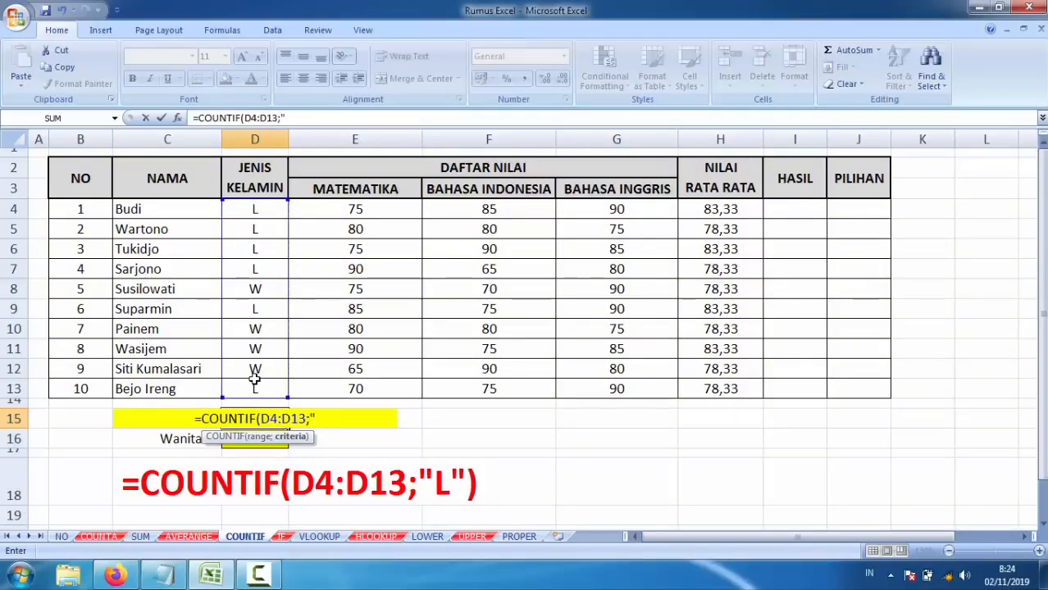
pyautogui.write('L')
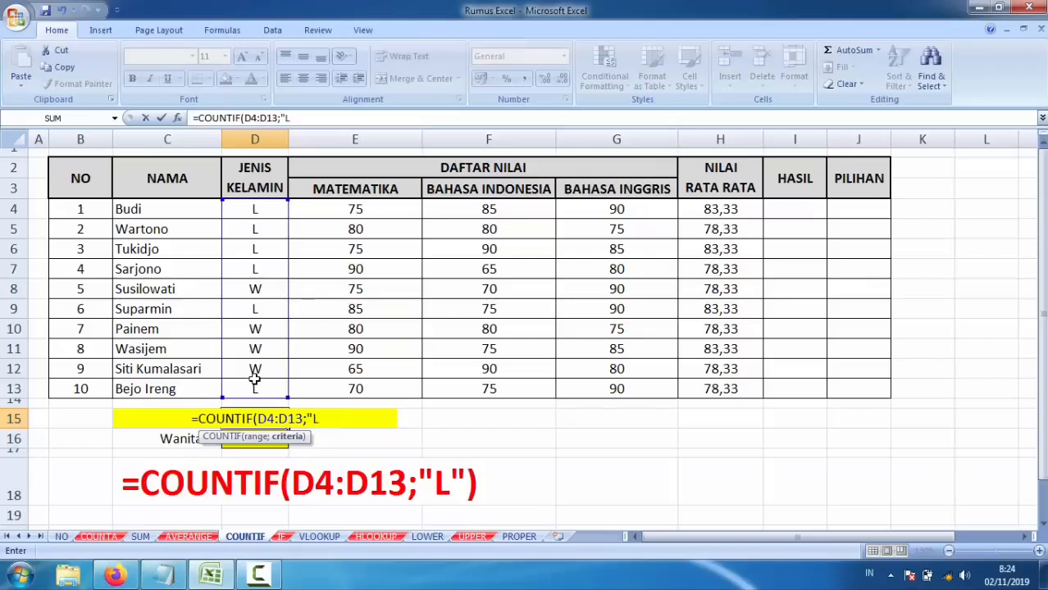
pyautogui.write('")')
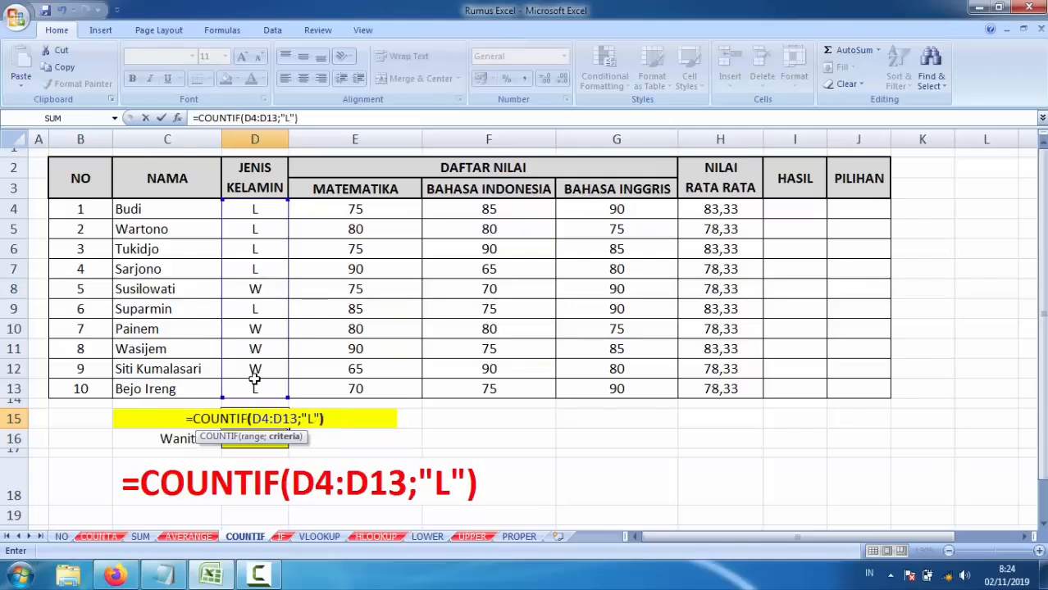
pyautogui.press('Return')
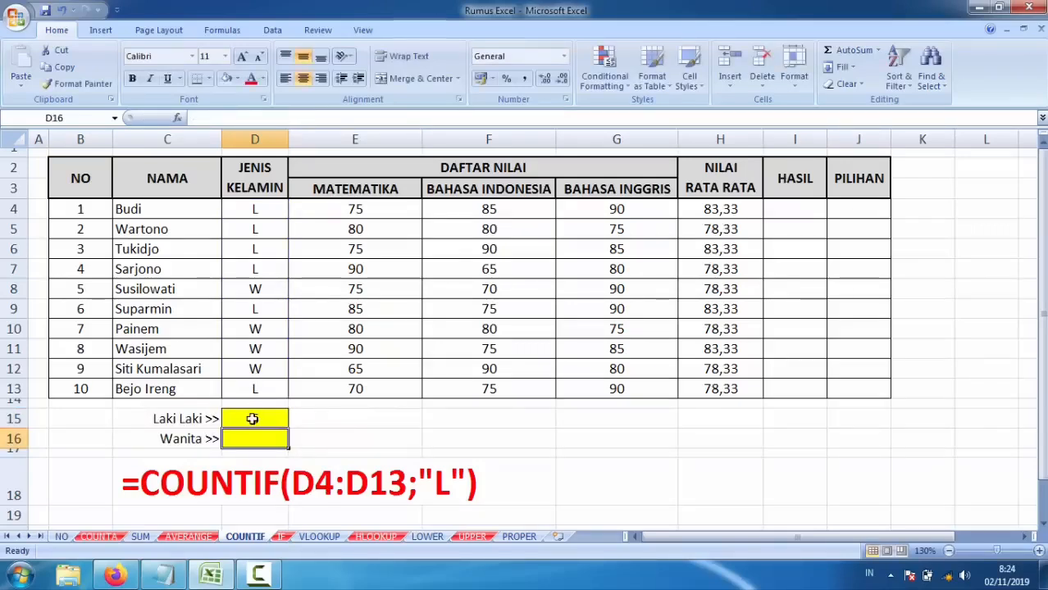
# Copy the COUNTIF formula from D15 into D16 for the Wanita row
pyautogui.click(254, 418)
pyautogui.click(305, 119)
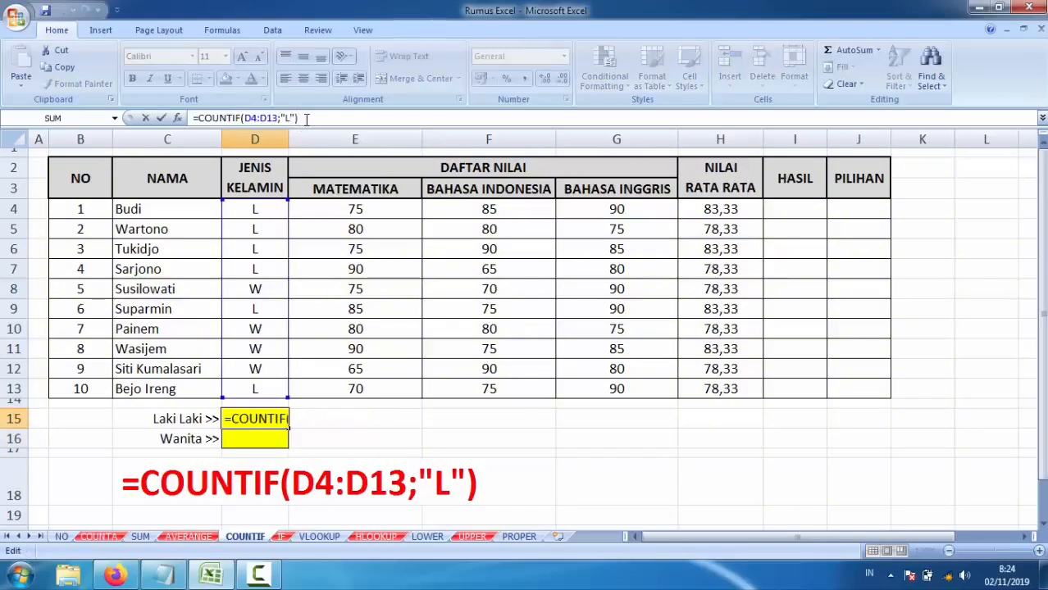
pyautogui.press('Return')
pyautogui.click(258, 419)
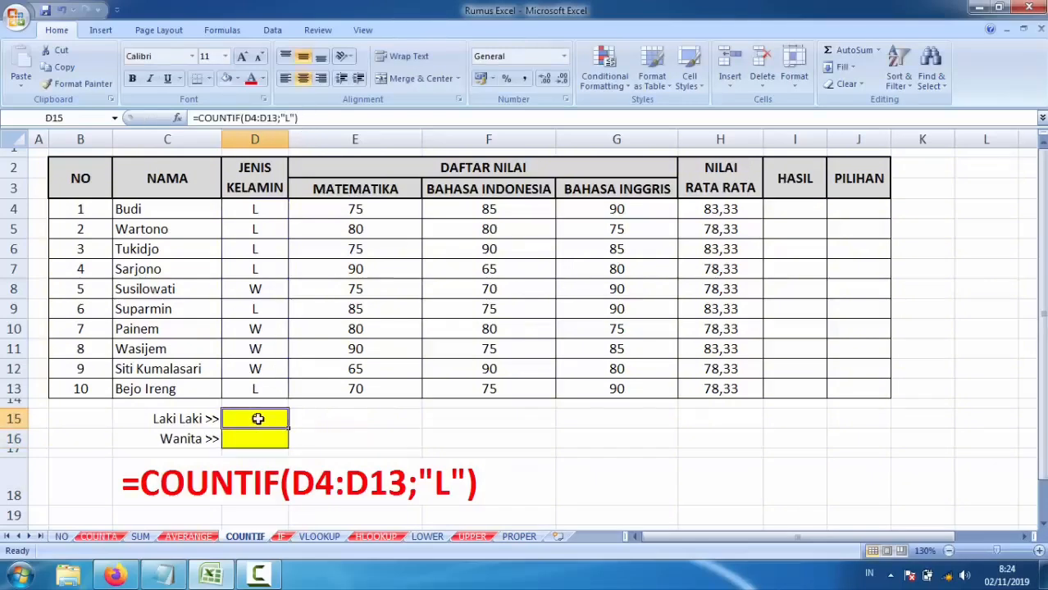
pyautogui.hotkey('ctrl', 'c')
pyautogui.click(251, 439)
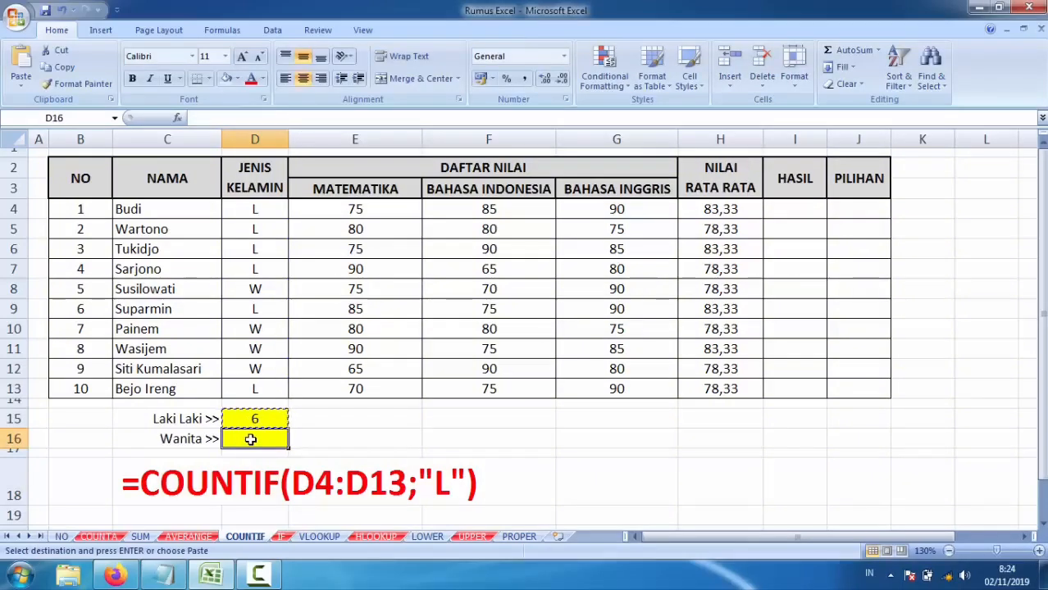
pyautogui.hotkey('ctrl', 'v')
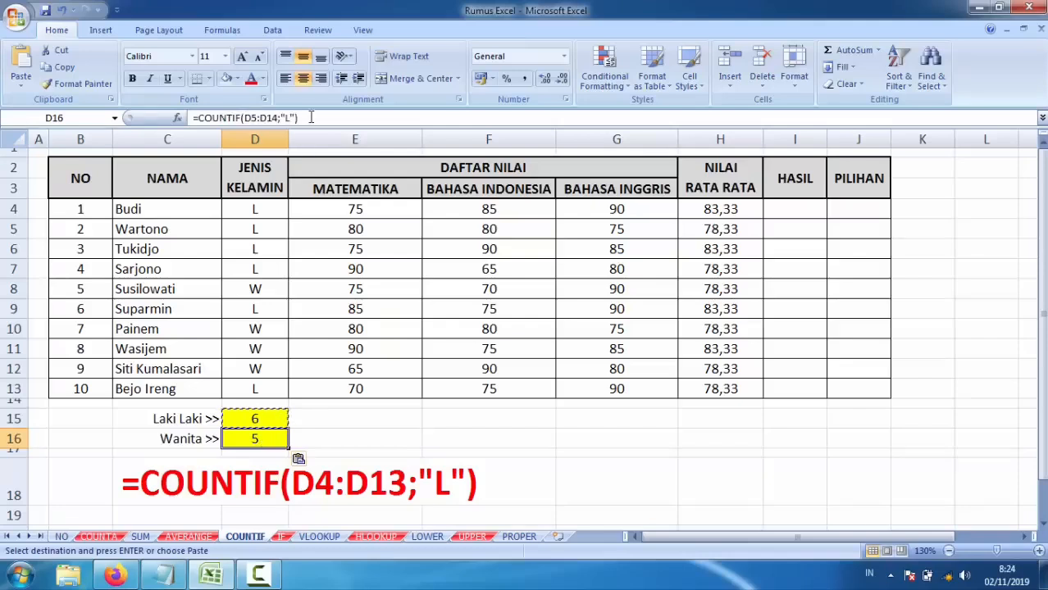
# Change the formula in D16 to =COUNTIF(D4:D13;"W") so that it counts the female students
pyautogui.press('F2')
pyautogui.moveTo(259, 222); pyautogui.dragTo(257, 213)
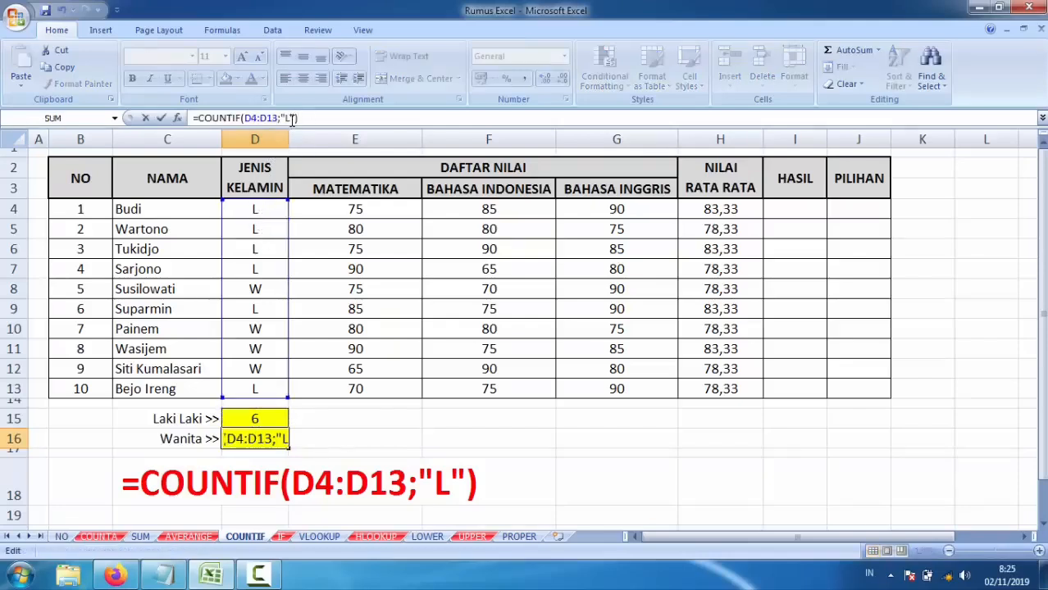
pyautogui.press('BackSpace')
pyautogui.write('W')
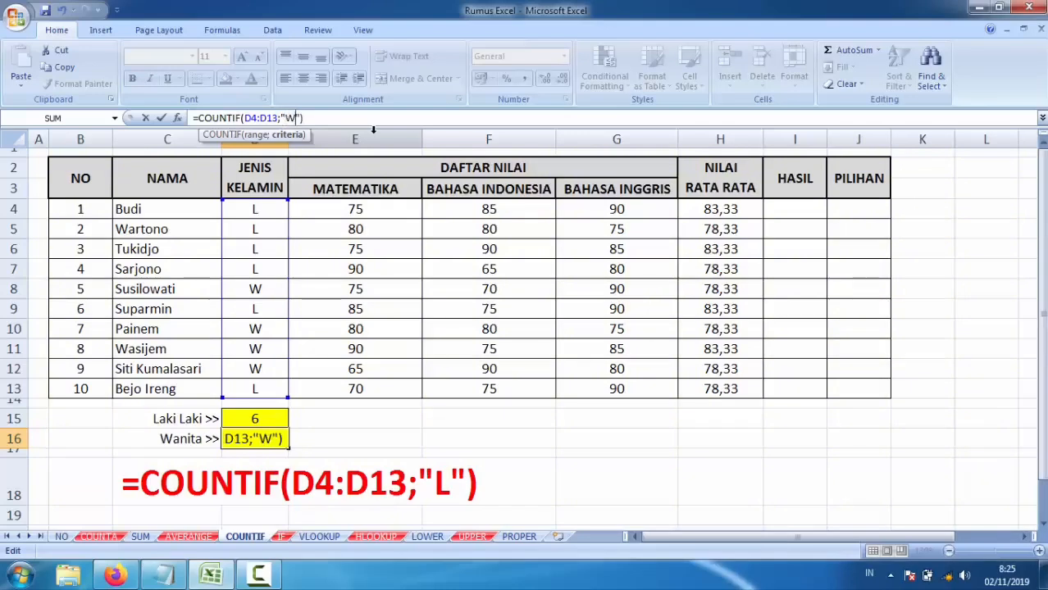
pyautogui.press('Return')
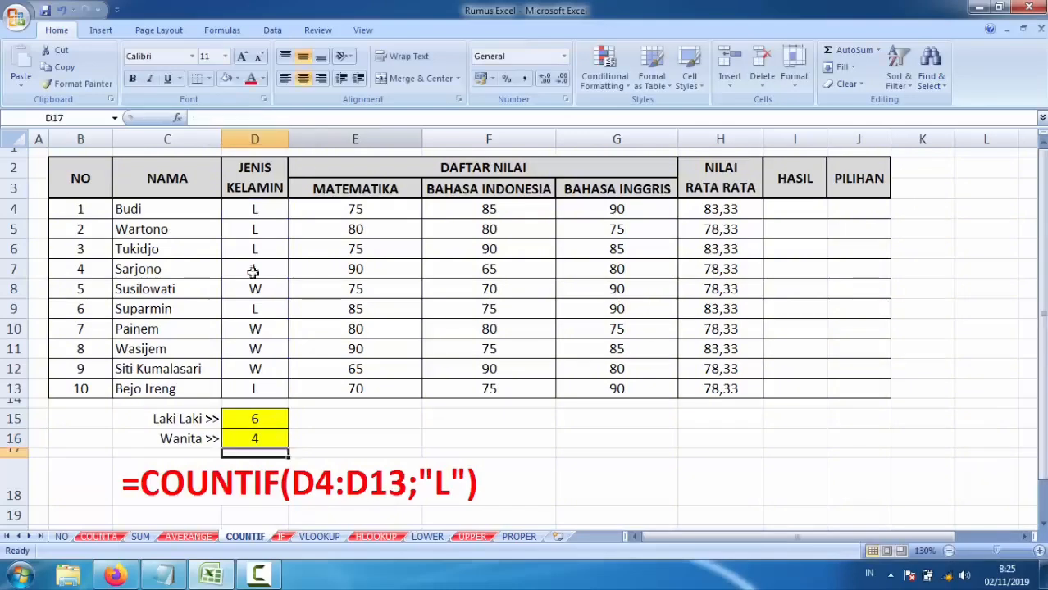
pyautogui.click(253, 417)
pyautogui.click(254, 434)
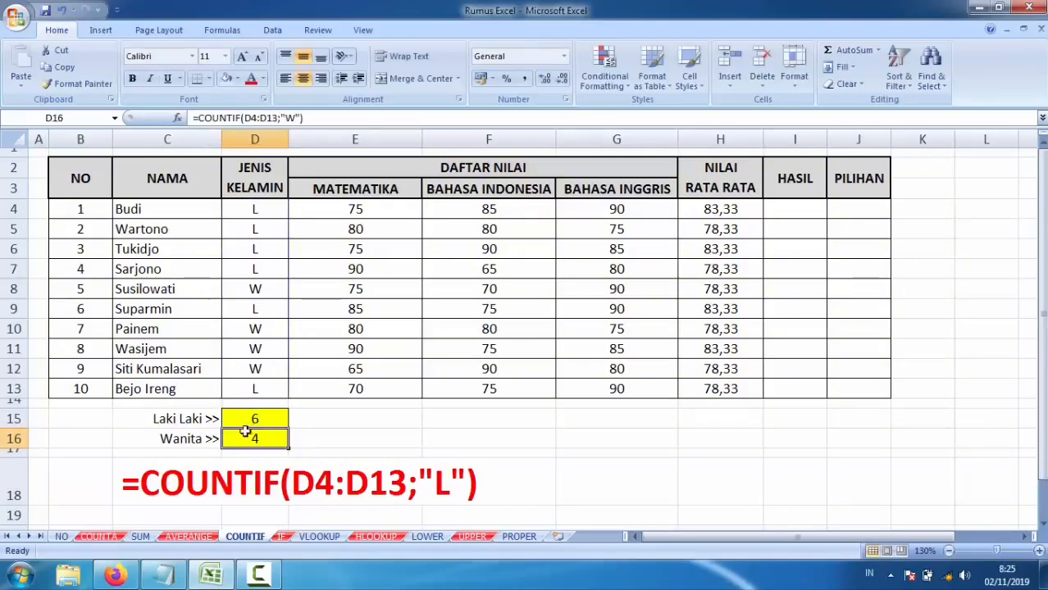
# Switch to the IF sheet and examine the NILAI RATA RATA averages beside the empty HASIL column
pyautogui.click(281, 536)
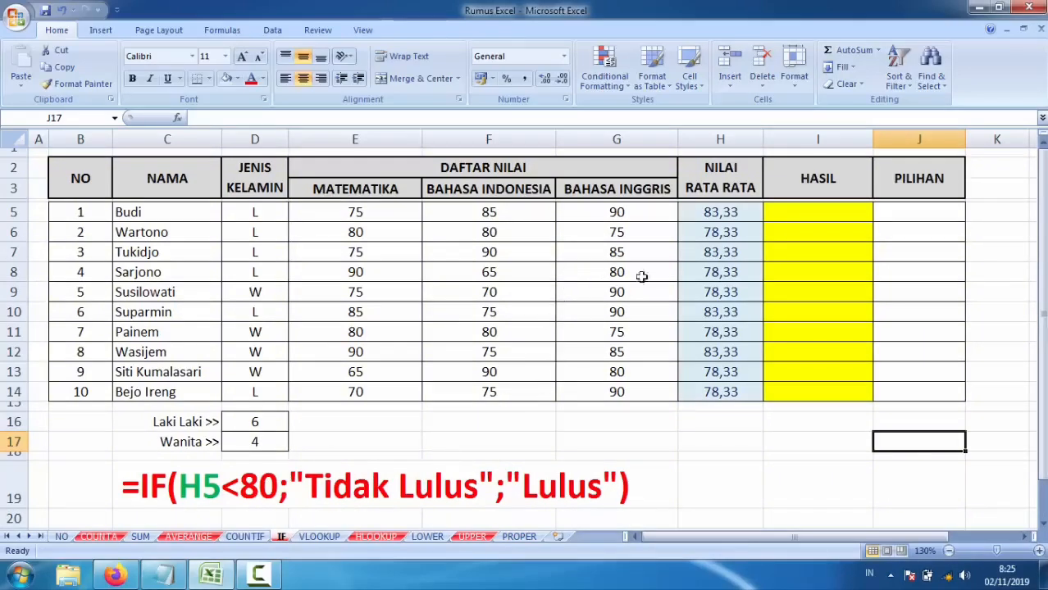
pyautogui.click(801, 214)
pyautogui.click(805, 263)
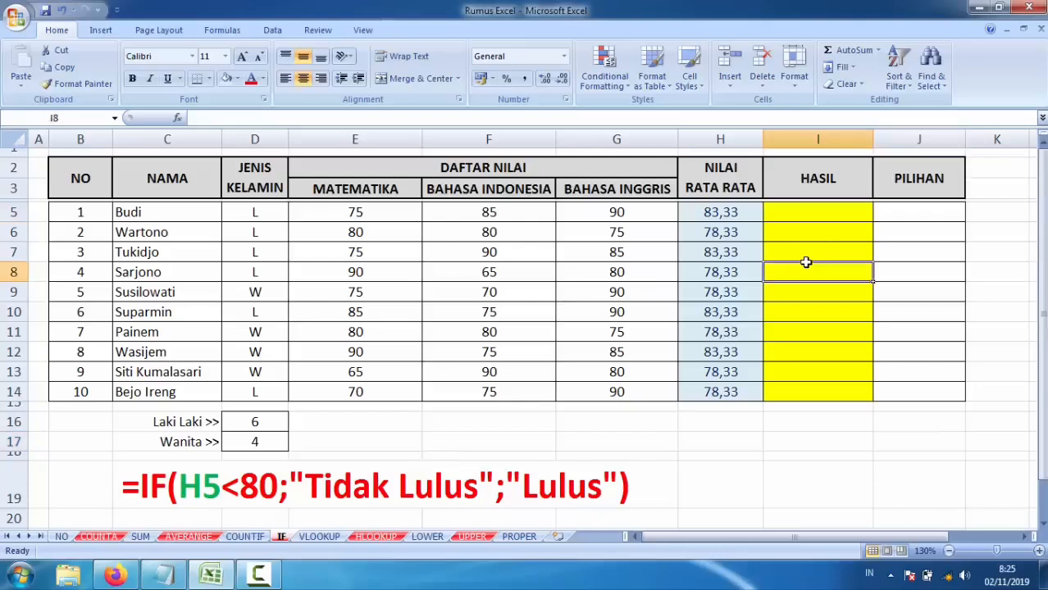
pyautogui.click(808, 234)
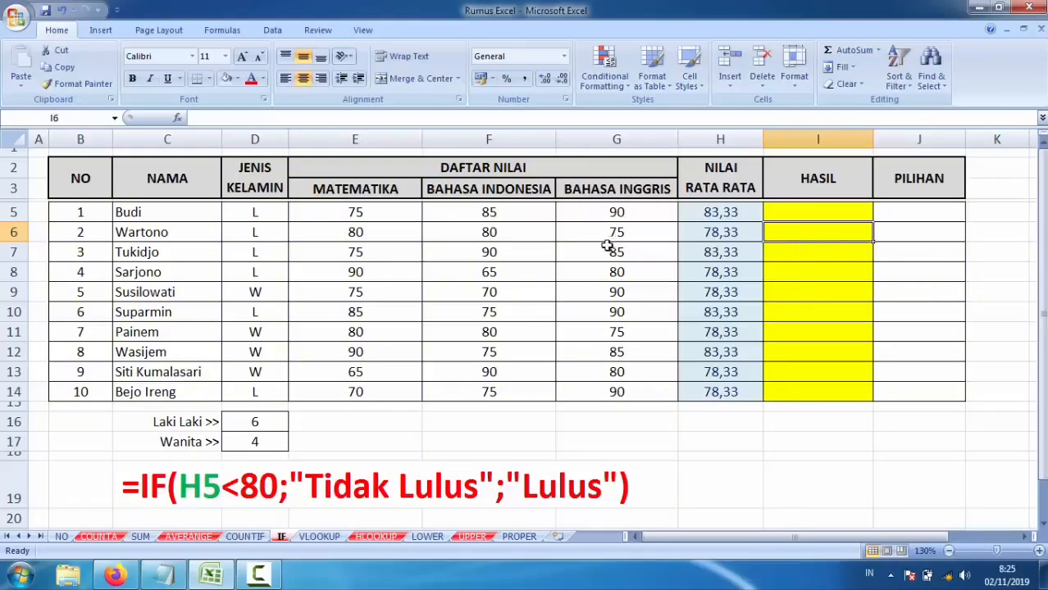
pyautogui.click(721, 187)
pyautogui.click(721, 210)
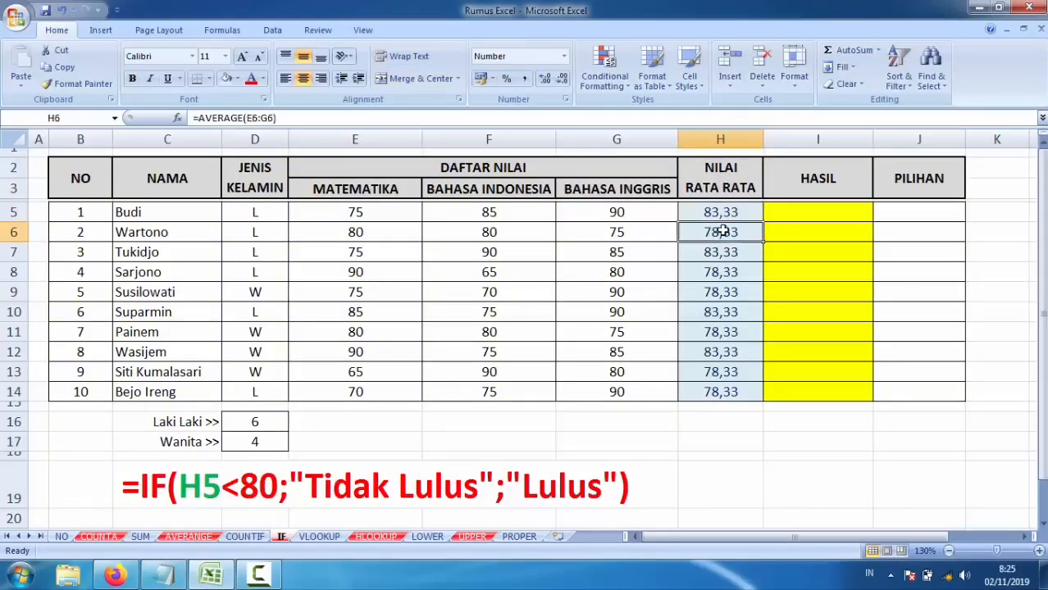
pyautogui.click(797, 213)
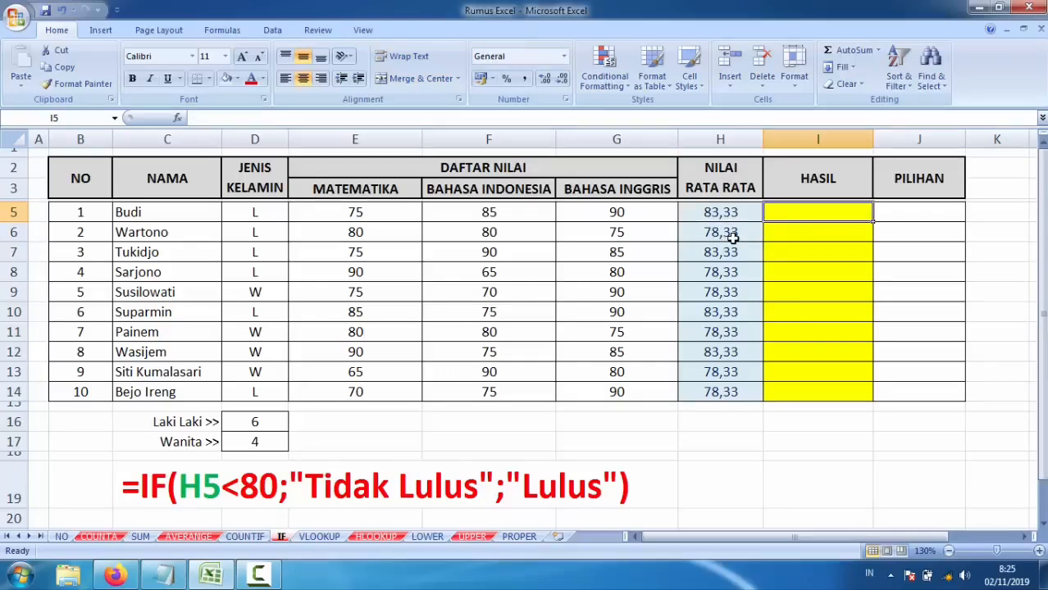
pyautogui.click(796, 232)
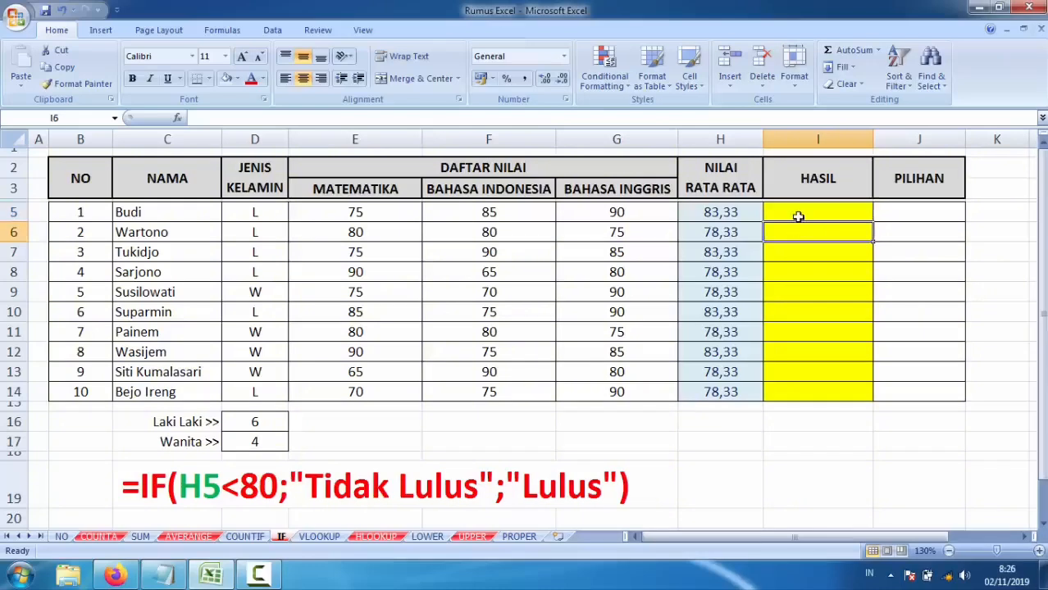
# Start an IF formula in I5 of the HASIL column with the condition H5<80
pyautogui.click(798, 218)
pyautogui.write('=')
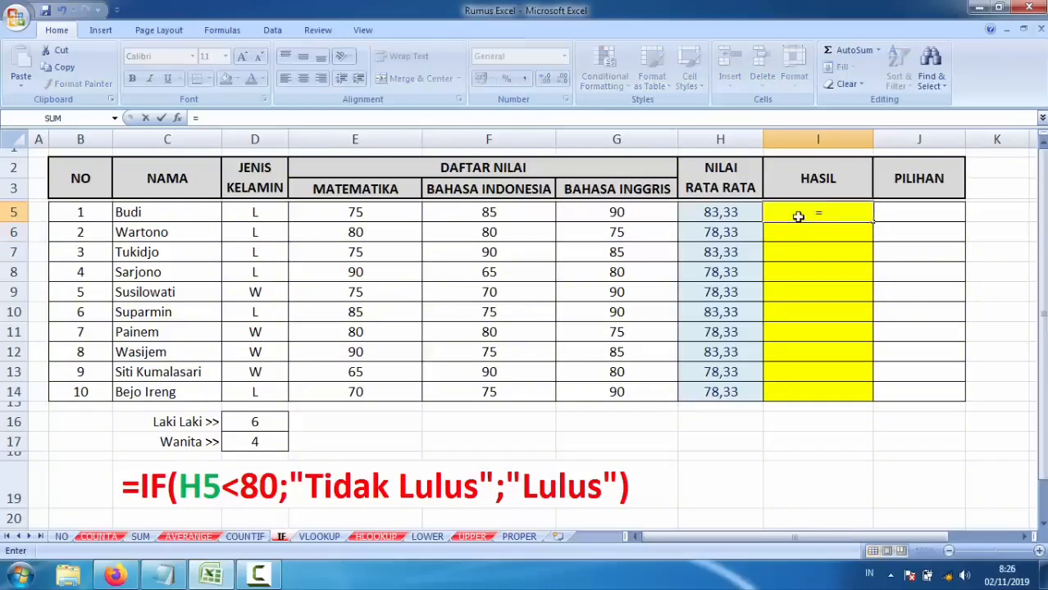
pyautogui.write('if')
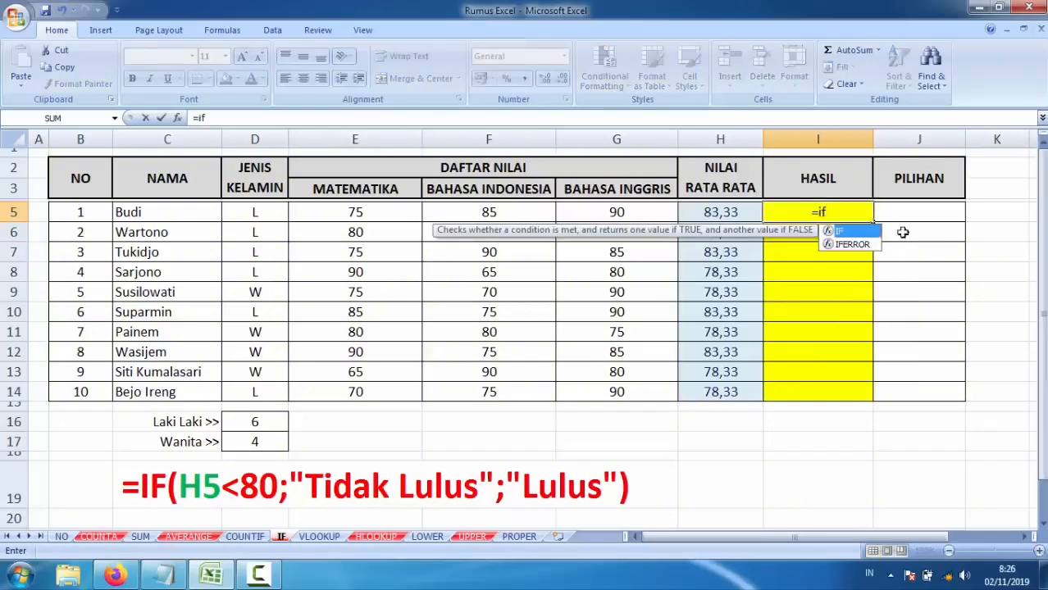
pyautogui.doubleClick(869, 231)
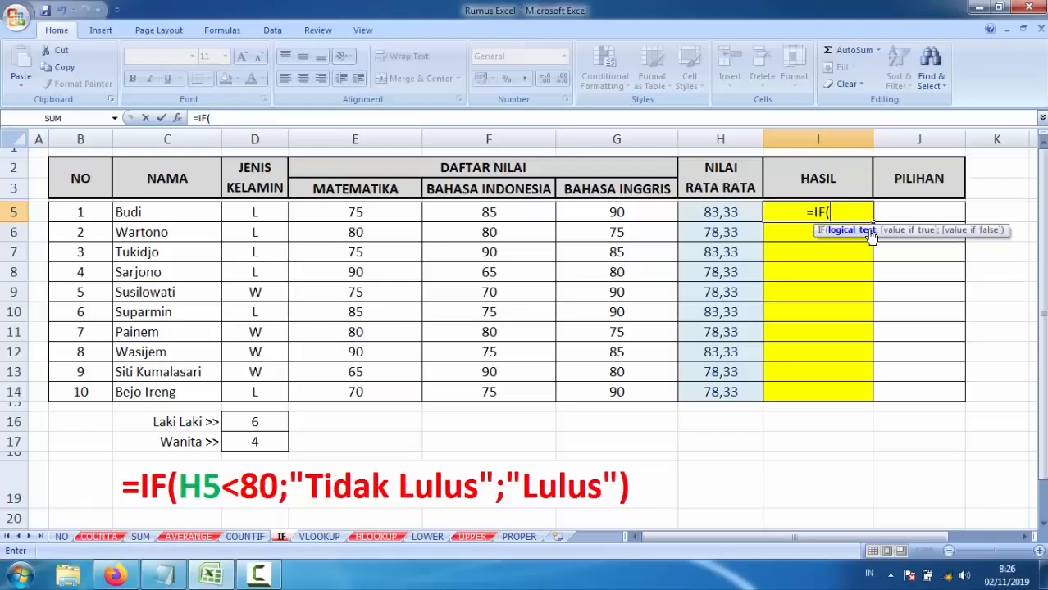
pyautogui.click(719, 213)
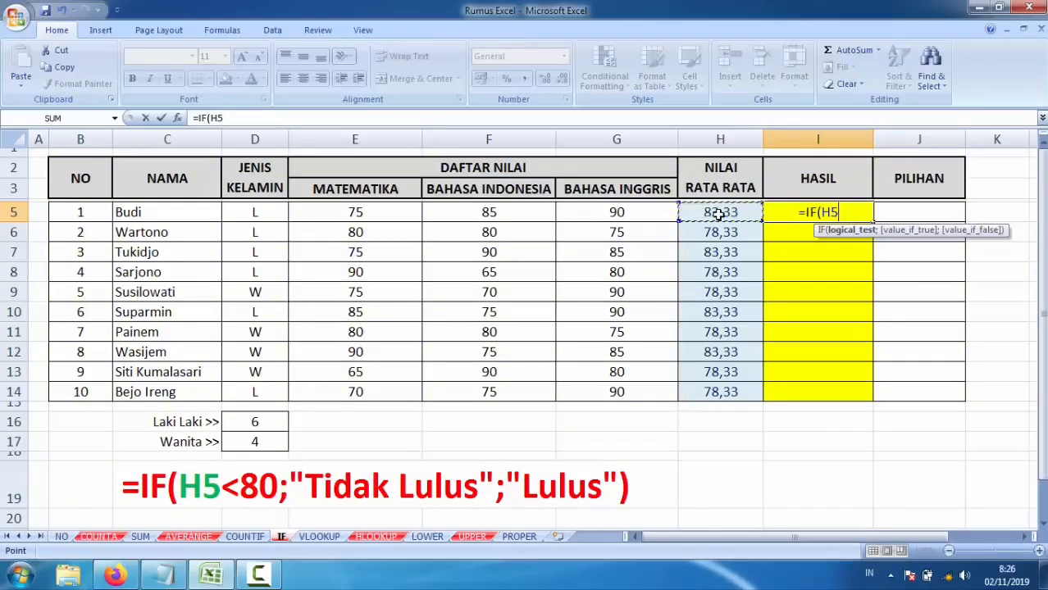
pyautogui.write(',')
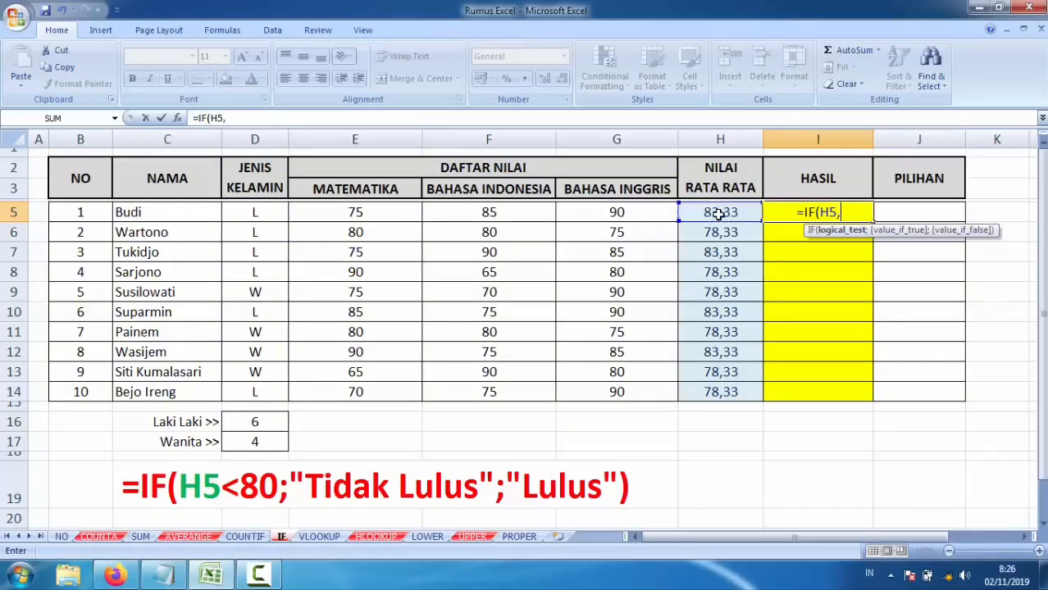
pyautogui.press('BackSpace')
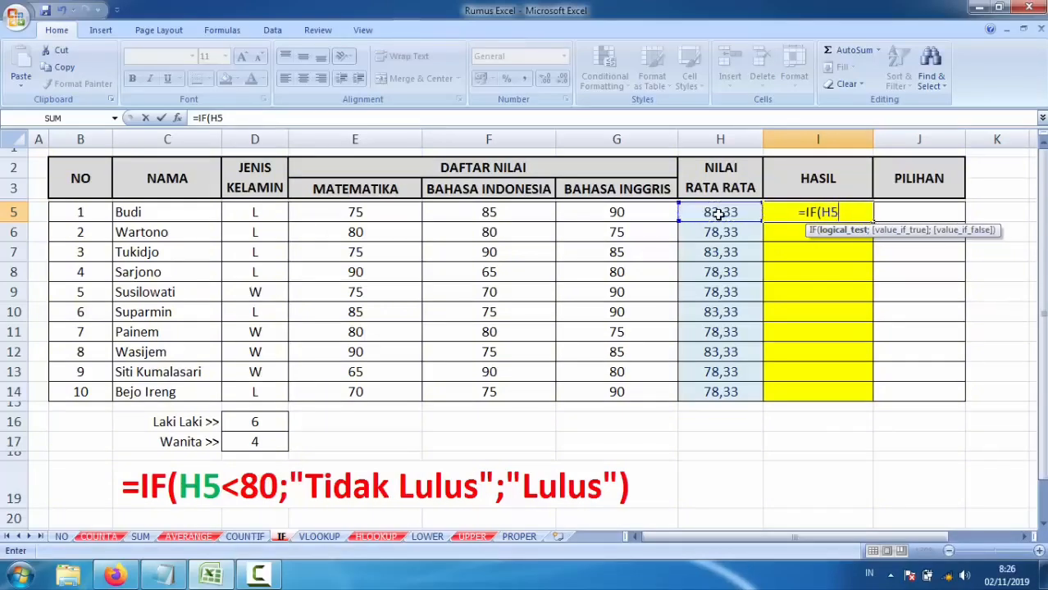
pyautogui.write('<')
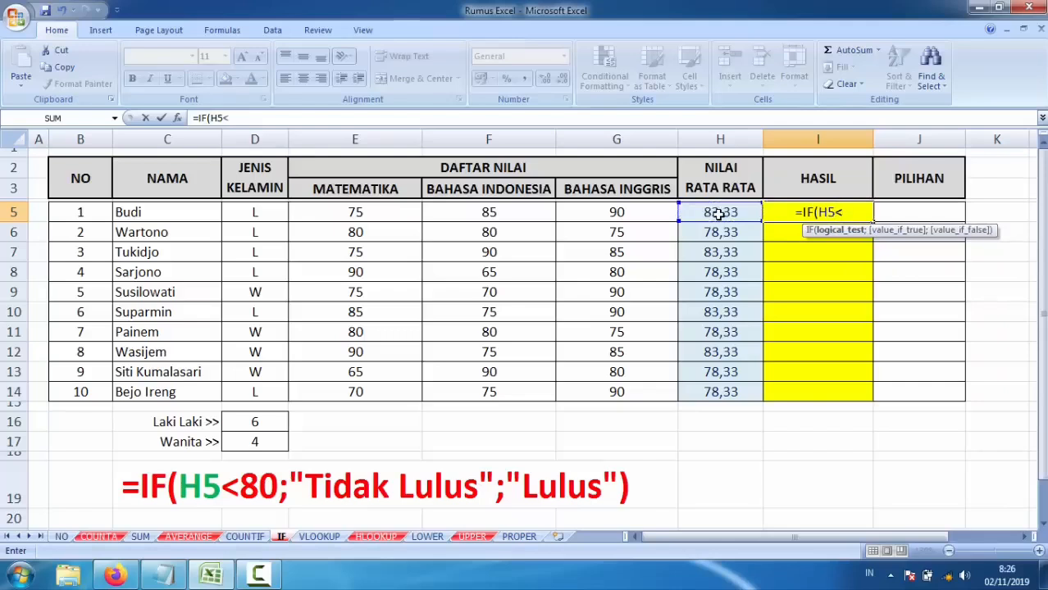
pyautogui.write('80')
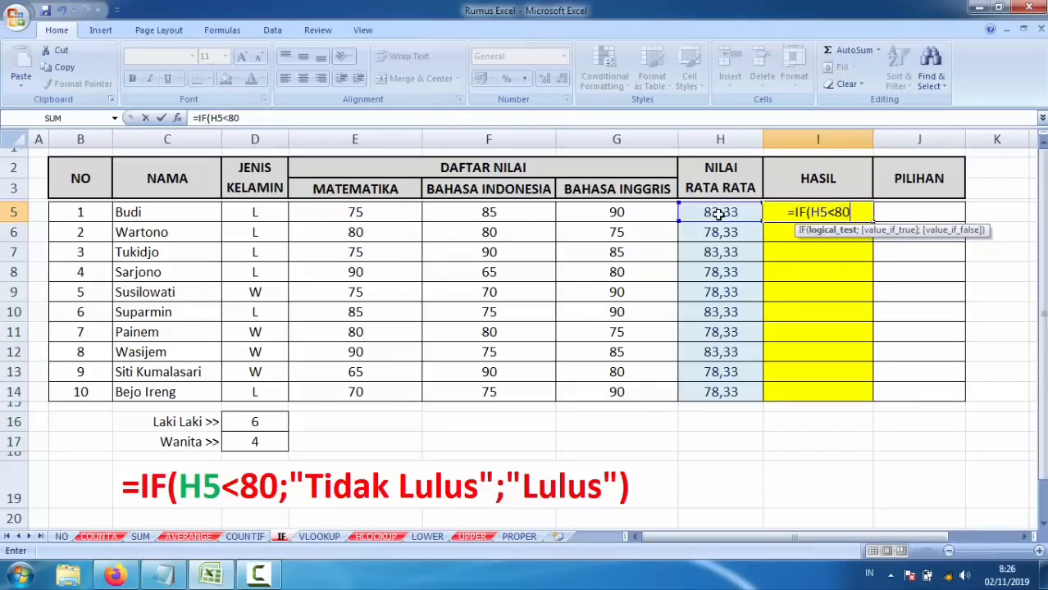
pyautogui.write(';')
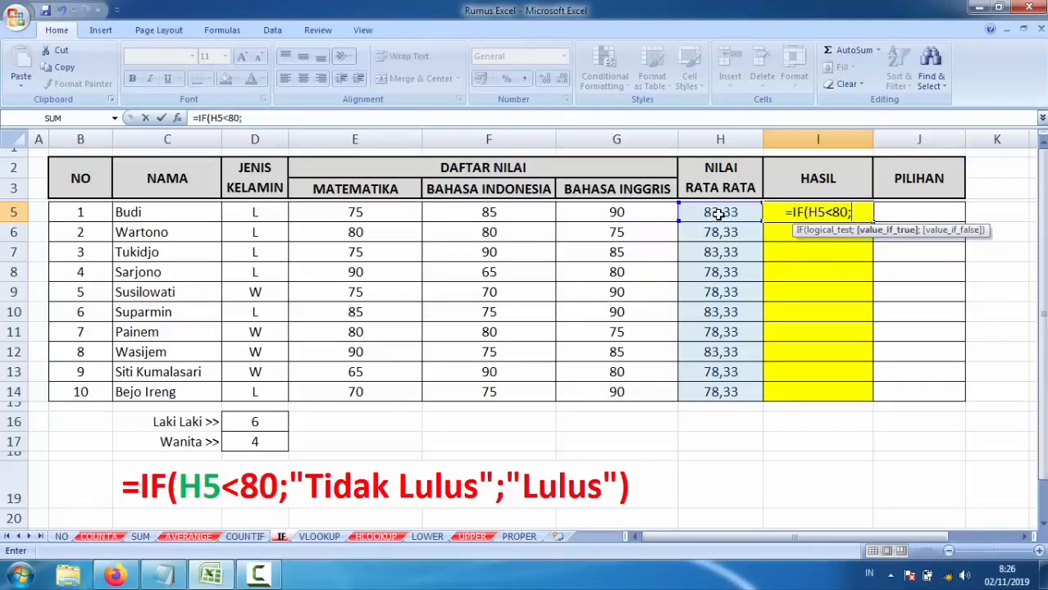
# Complete the IF formula in I5 with "Tidak Lulus" as the true result and "Lulus" as the false result
pyautogui.write('"Ti')
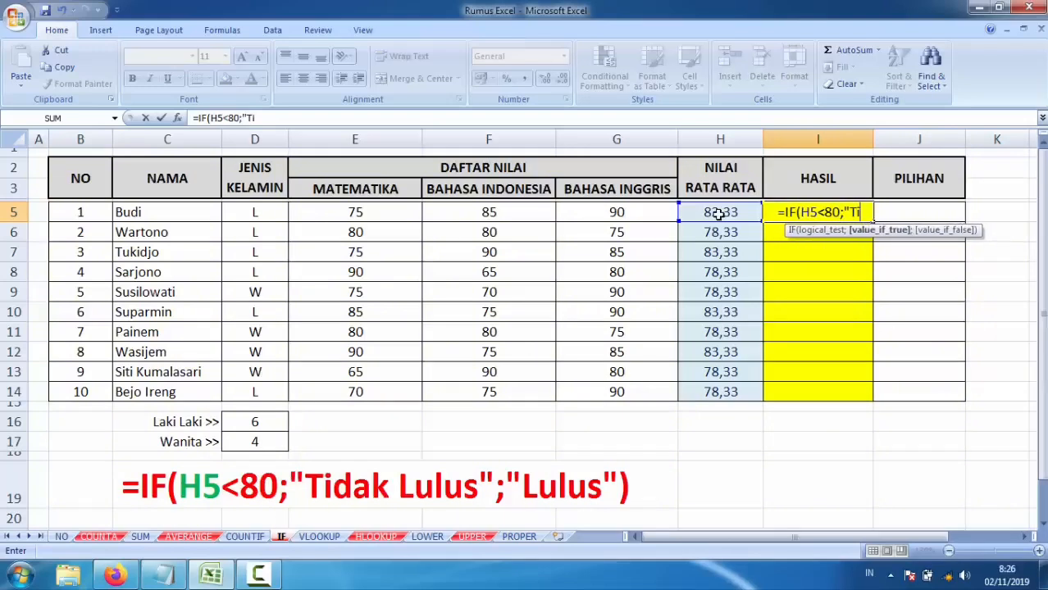
pyautogui.write('dak')
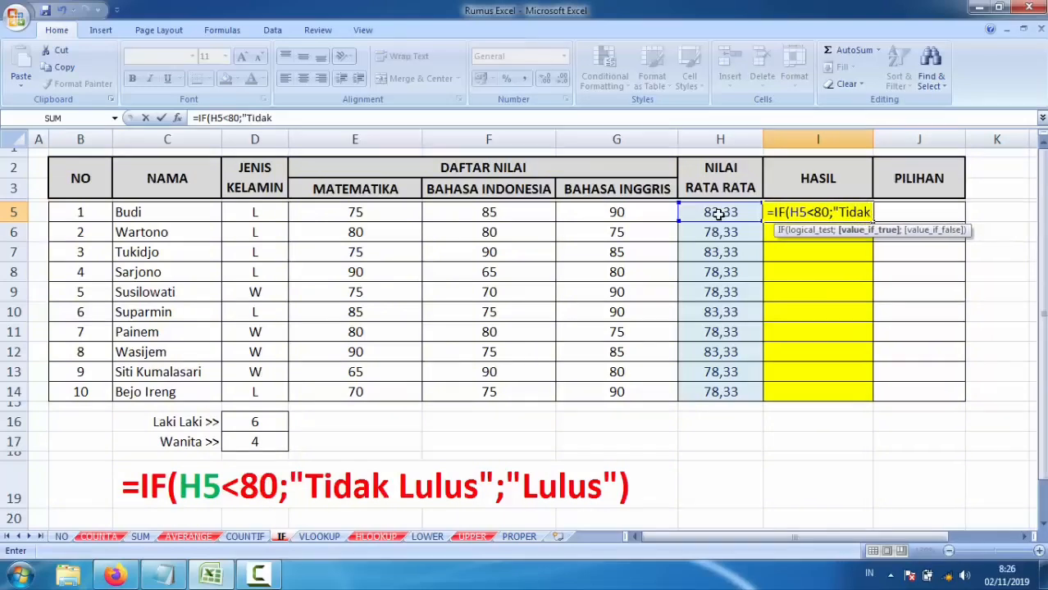
pyautogui.write(' Lulus')
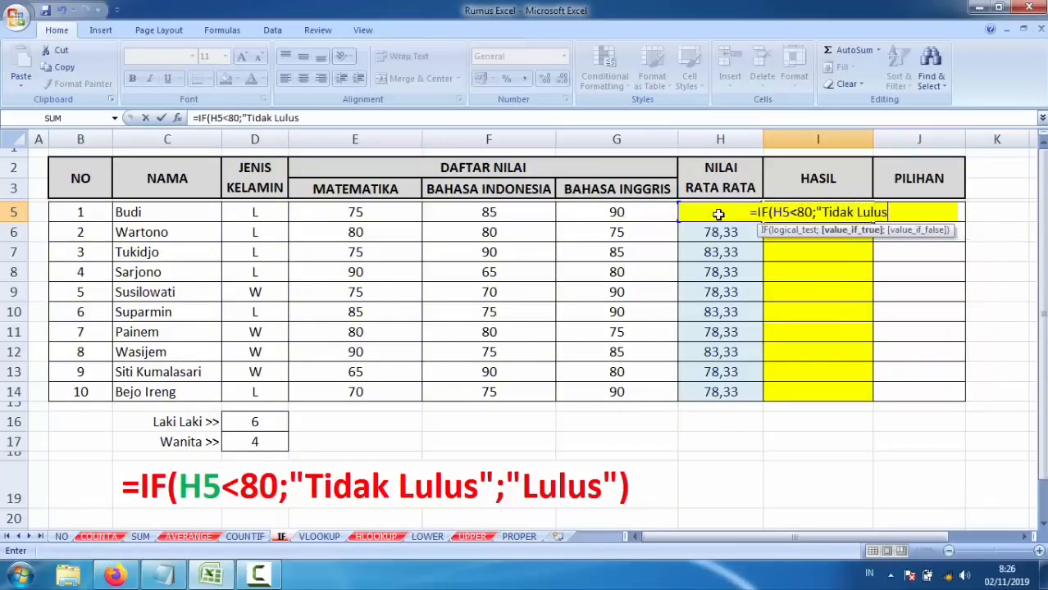
pyautogui.write('"')
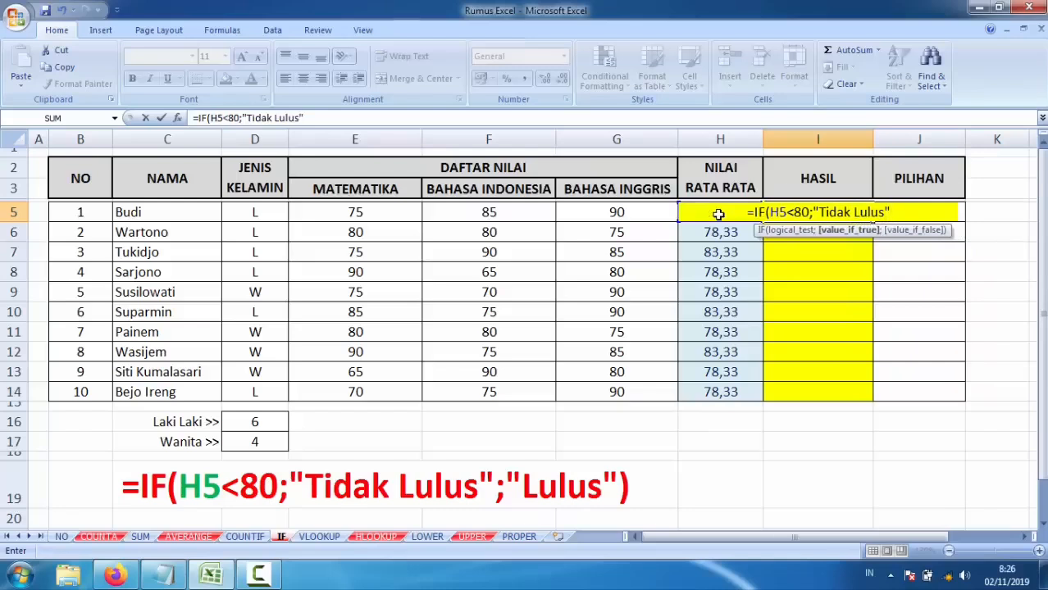
pyautogui.write(';')
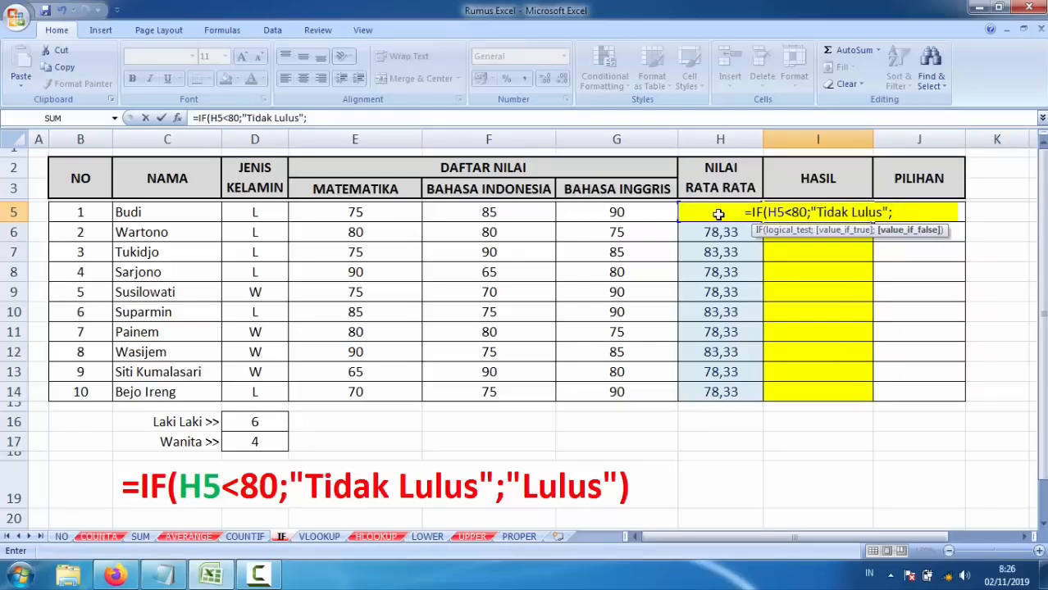
pyautogui.write('"L')
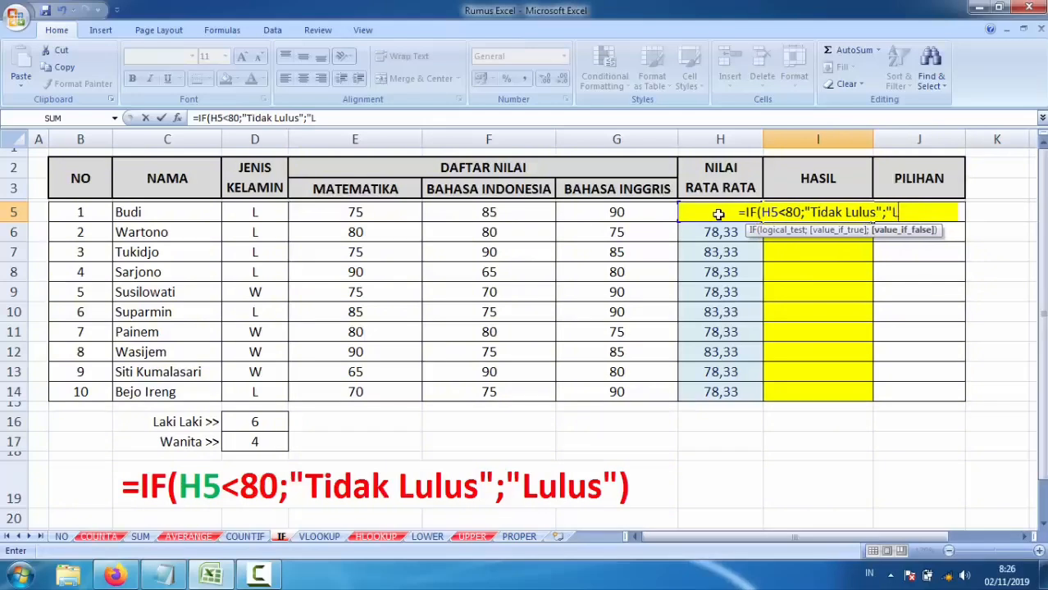
pyautogui.write('ulus')
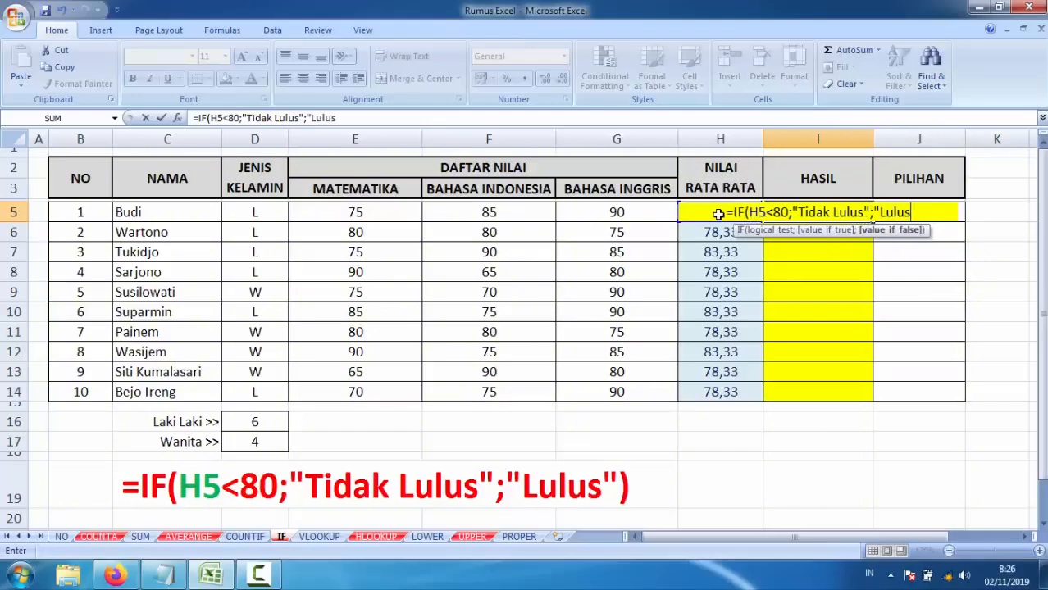
pyautogui.write('"')
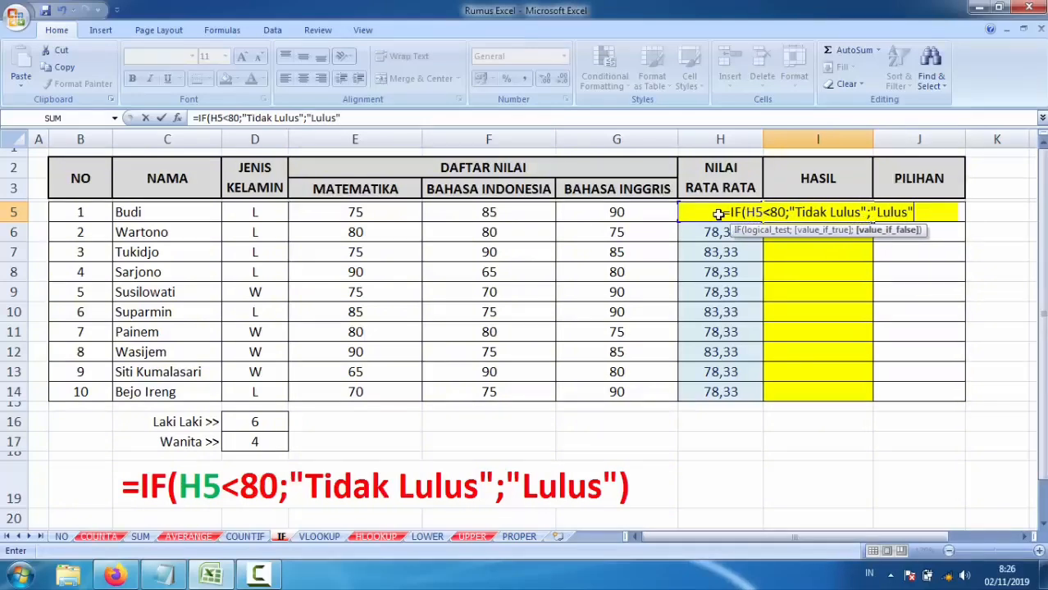
pyautogui.write(')')
pyautogui.press('Return')
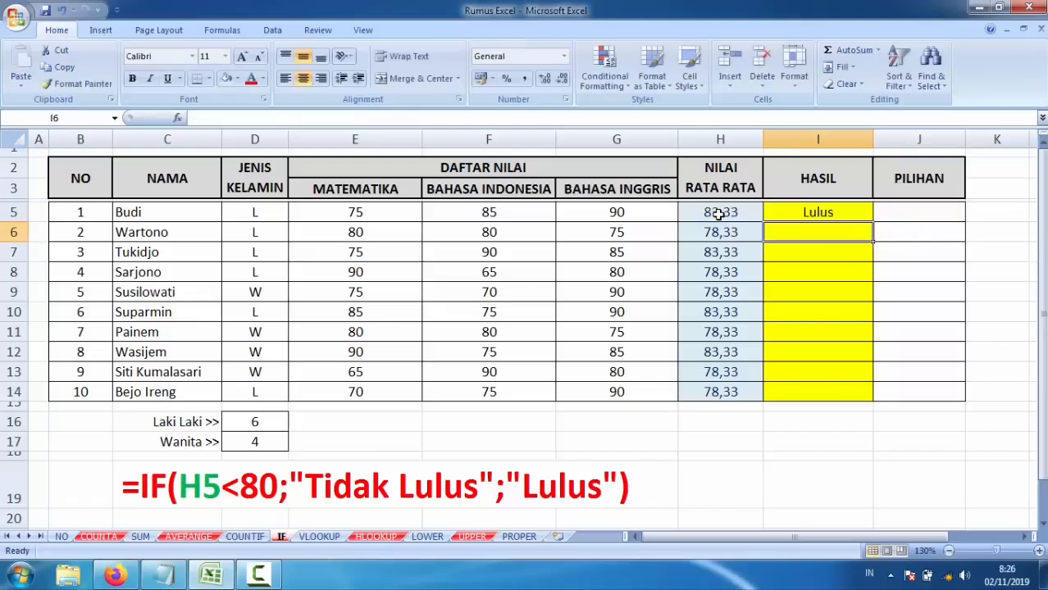
# Copy the IF formula from I5 down the HASIL column through I14
pyautogui.click(797, 213)
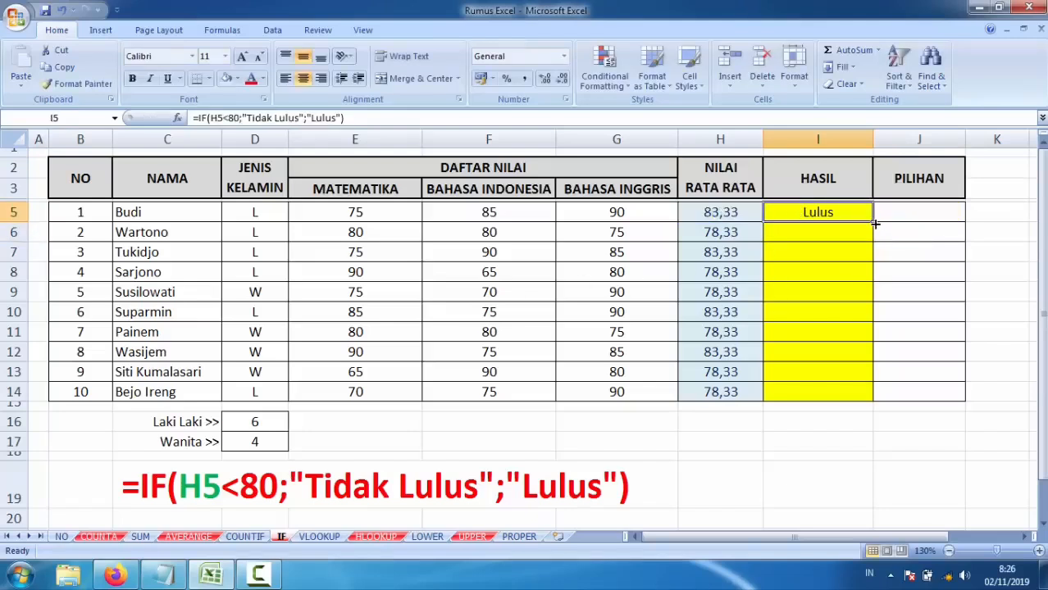
pyautogui.moveTo(875, 223); pyautogui.dragTo(874, 396)
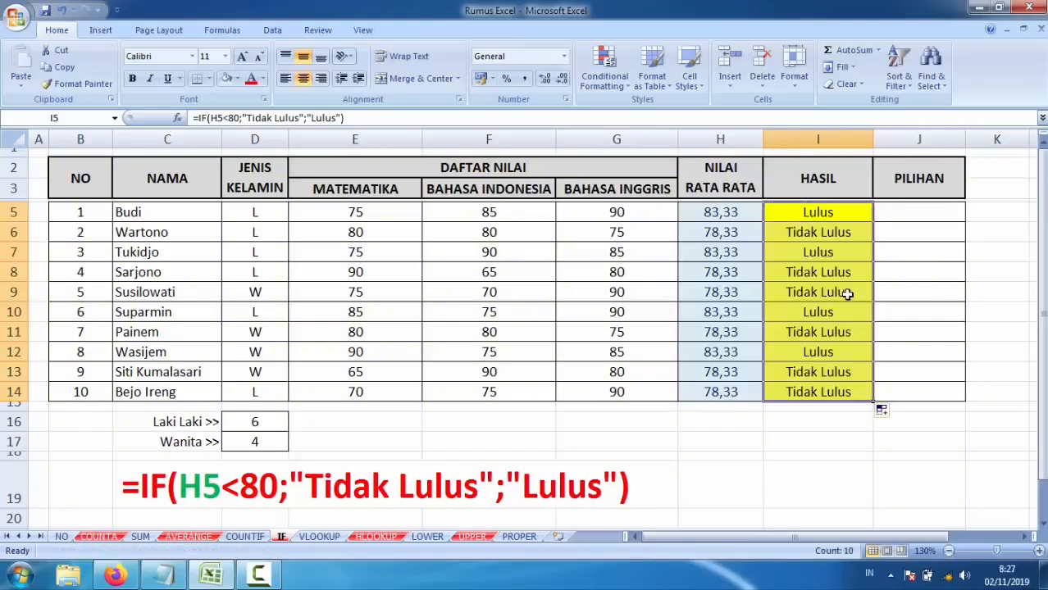
pyautogui.click(822, 232)
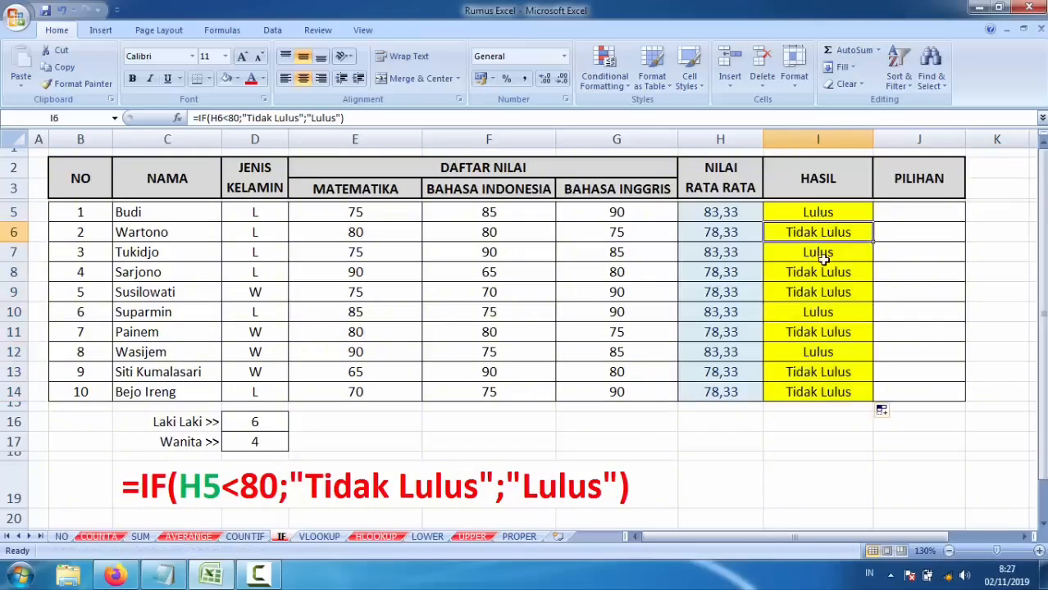
# Switch to the VLOOKUP sheet and examine the student table B5:H14, the lookup number in J2 and the labels in L5:L10
pyautogui.hotkey('ctrl', 'pagedown')
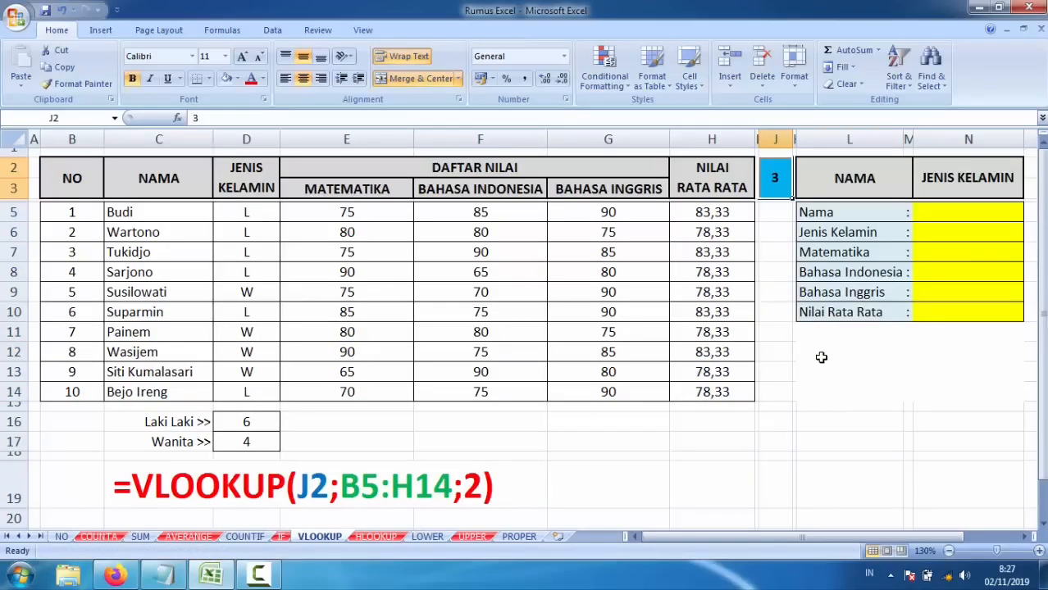
pyautogui.click(64, 210)
pyautogui.moveTo(63, 210); pyautogui.dragTo(705, 390)
pyautogui.click(886, 246)
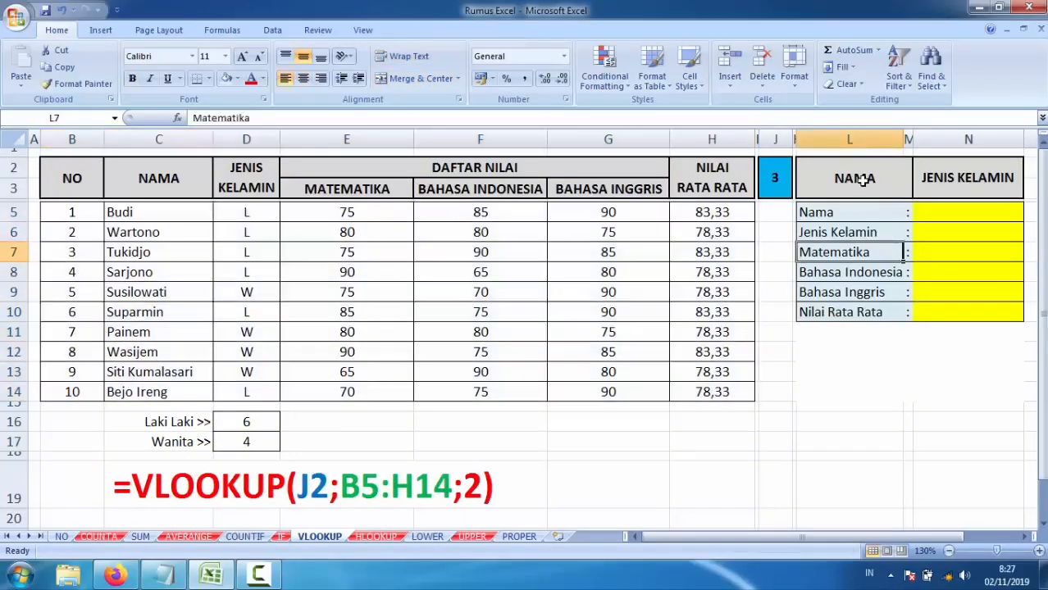
pyautogui.moveTo(860, 182); pyautogui.dragTo(935, 311)
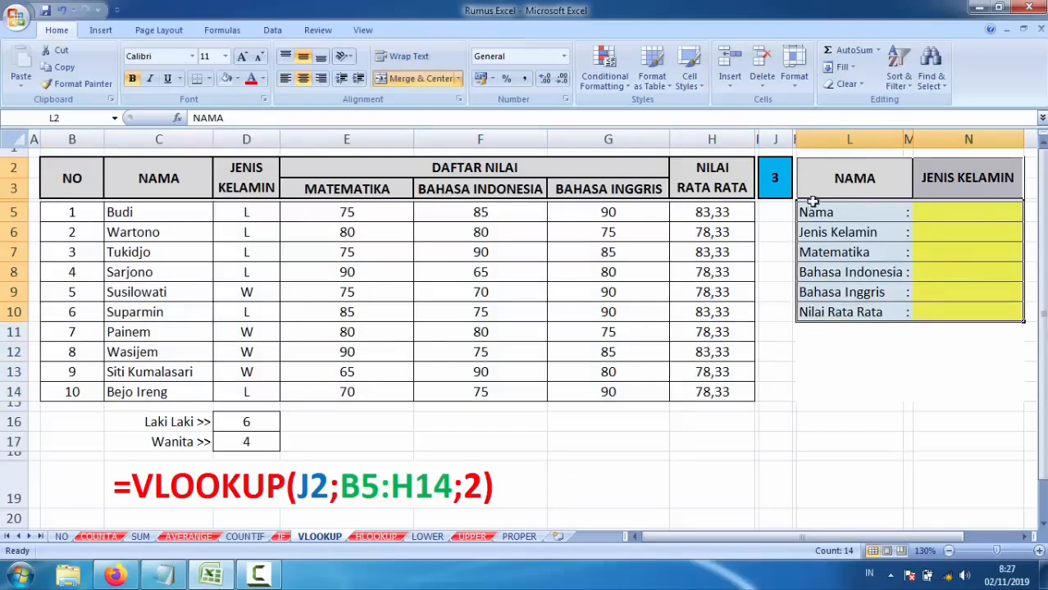
pyautogui.click(775, 182)
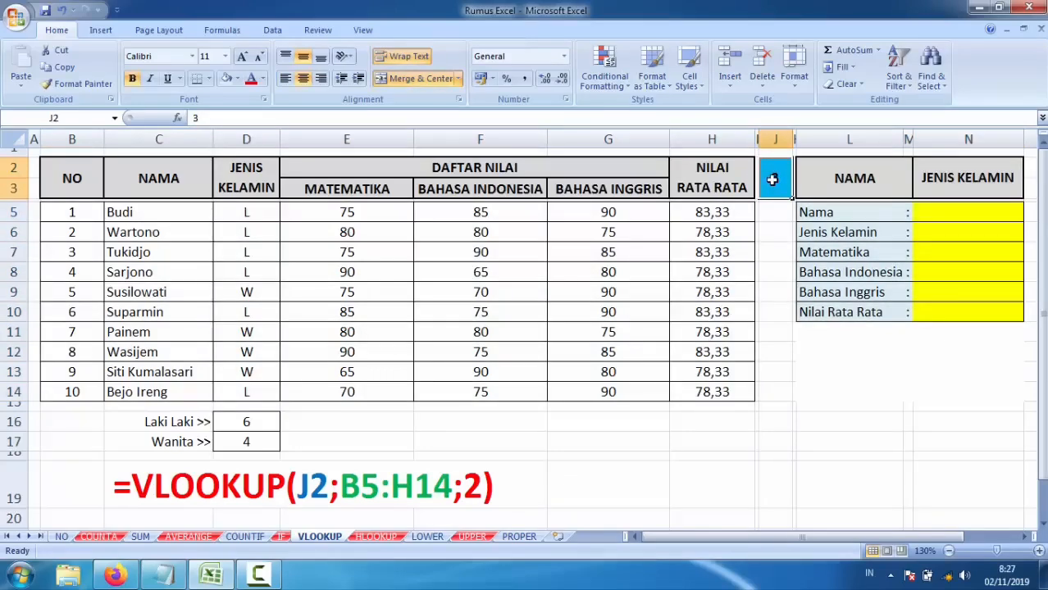
pyautogui.click(772, 217)
pyautogui.click(776, 182)
pyautogui.moveTo(850, 214); pyautogui.dragTo(861, 310)
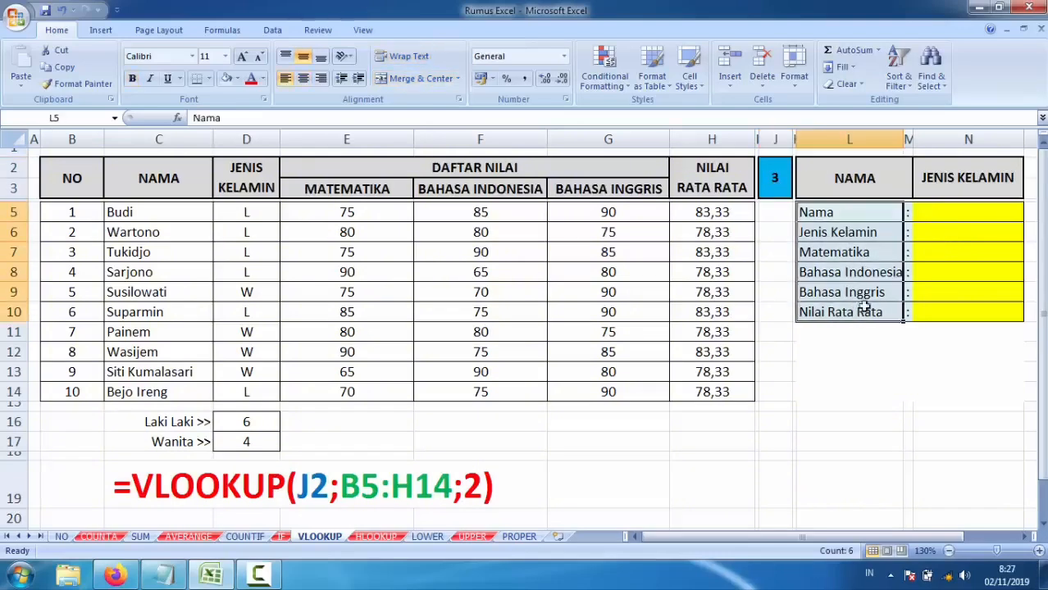
# Enter the formula =VLOOKUP(J2;B5:H14;2) in N5 beside the Nama label
pyautogui.click(941, 214)
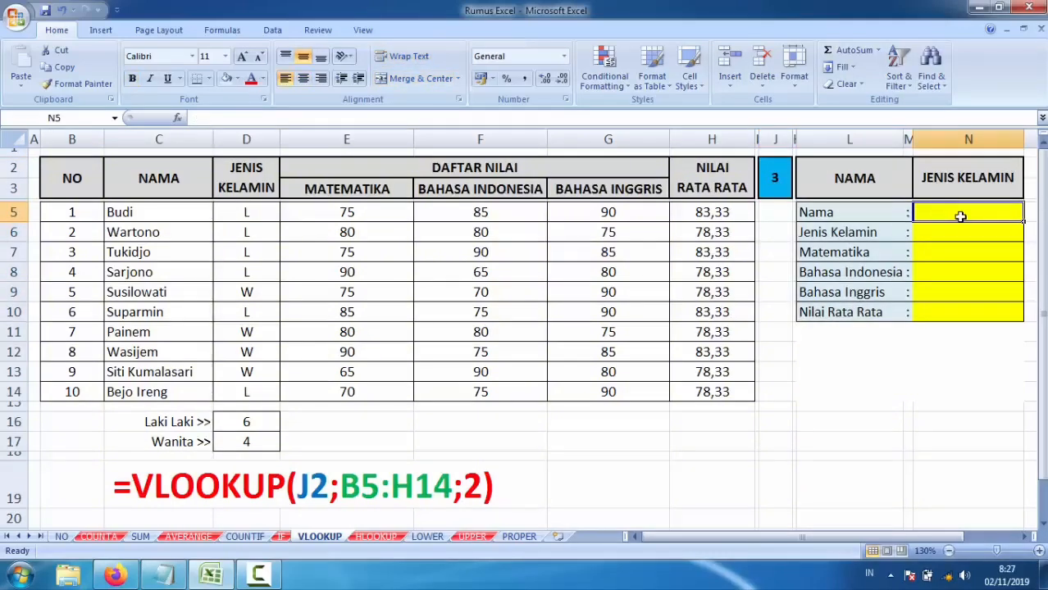
pyautogui.write('=v')
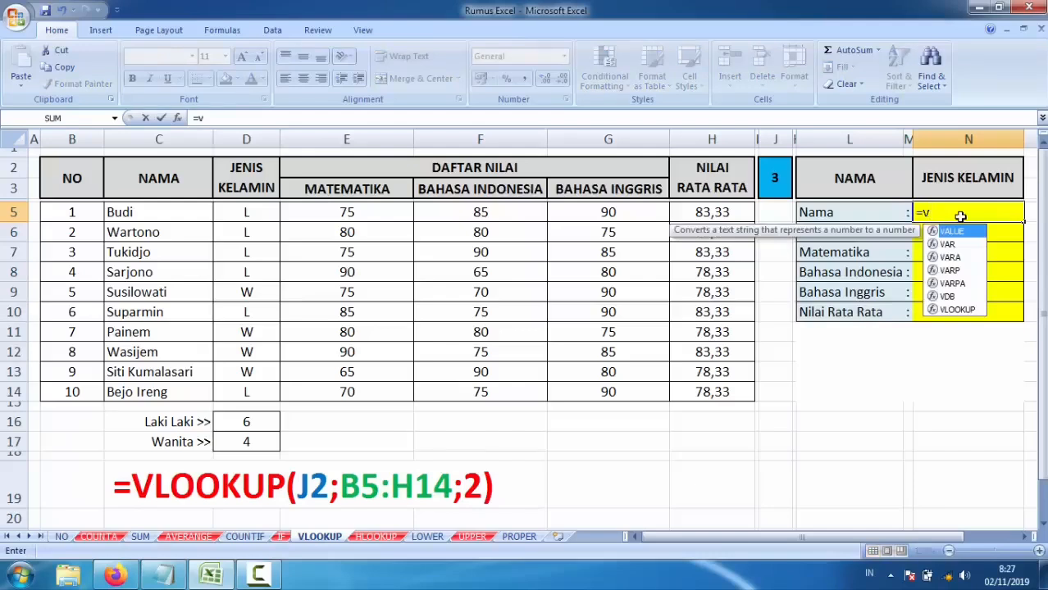
pyautogui.write('loo')
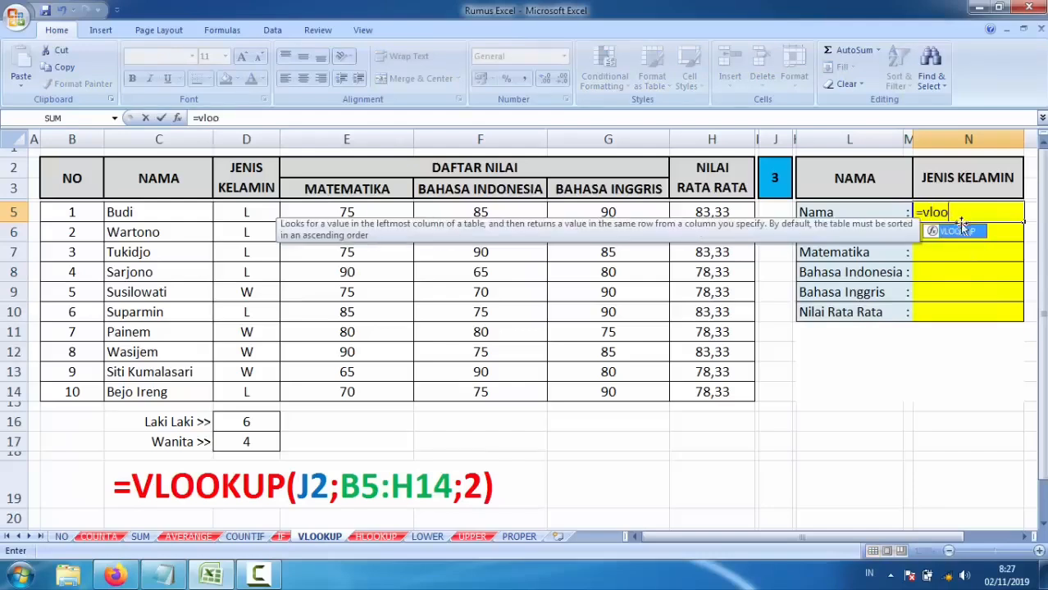
pyautogui.doubleClick(961, 231)
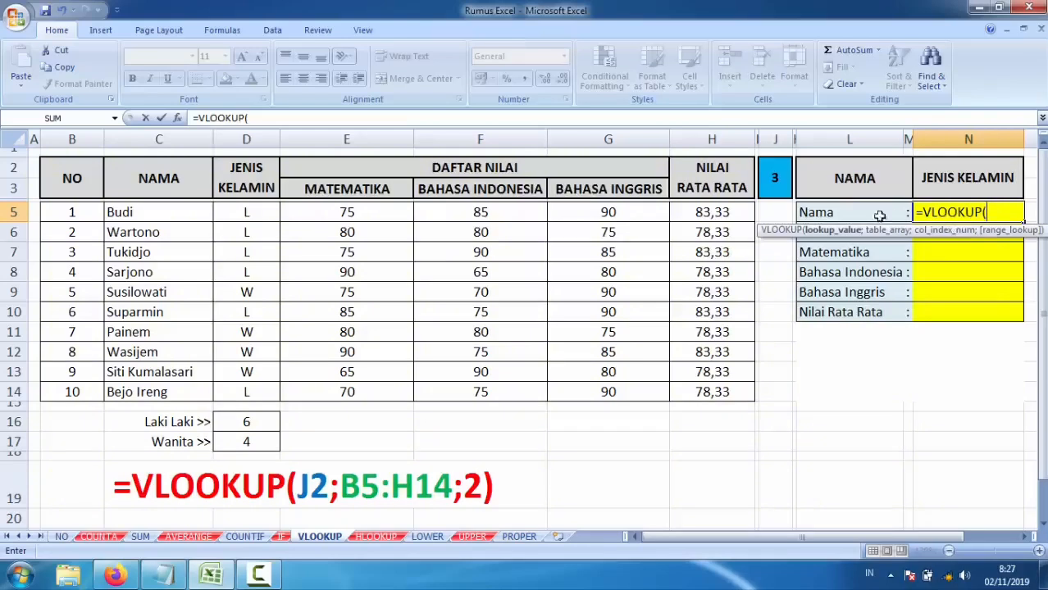
pyautogui.click(774, 182)
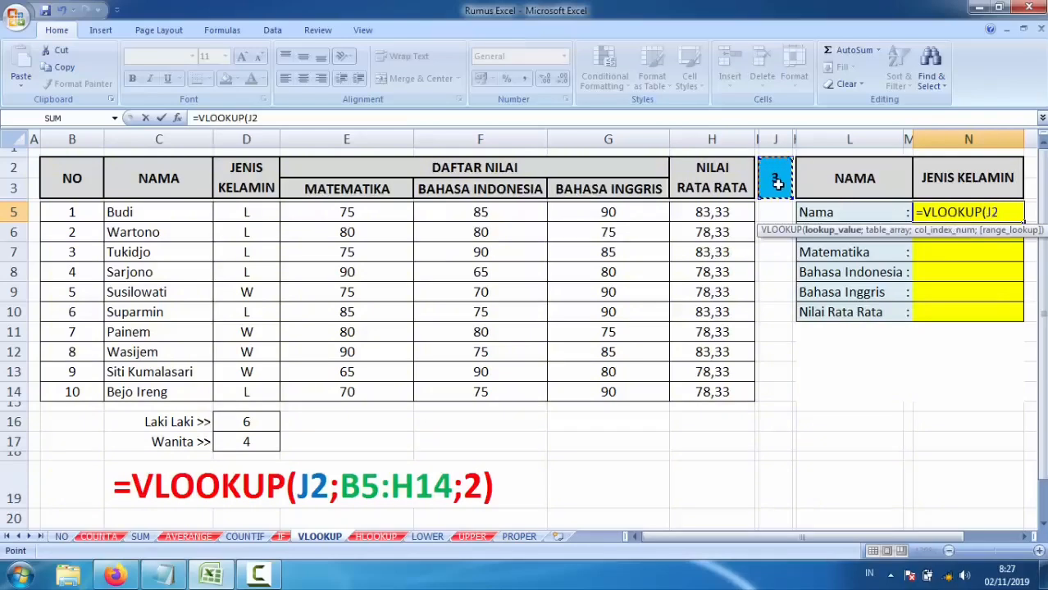
pyautogui.write(';')
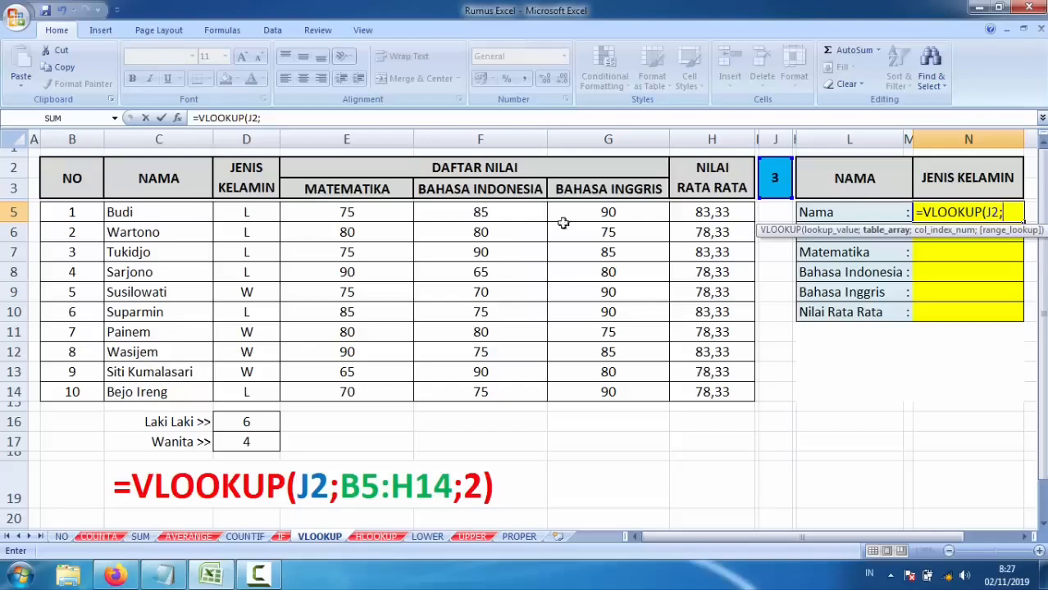
pyautogui.moveTo(74, 213); pyautogui.dragTo(696, 393)
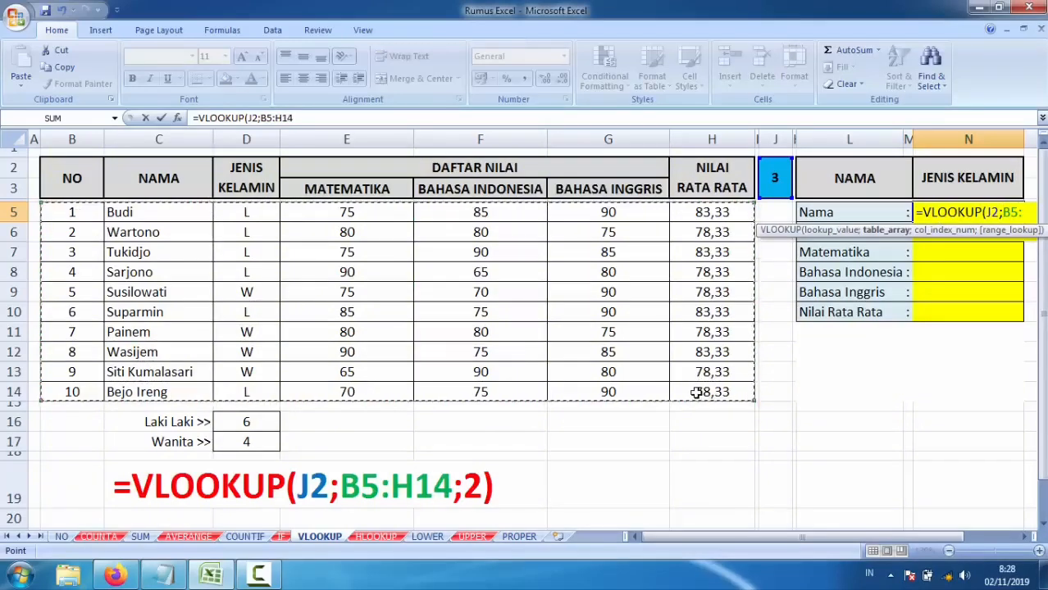
pyautogui.write(';2')
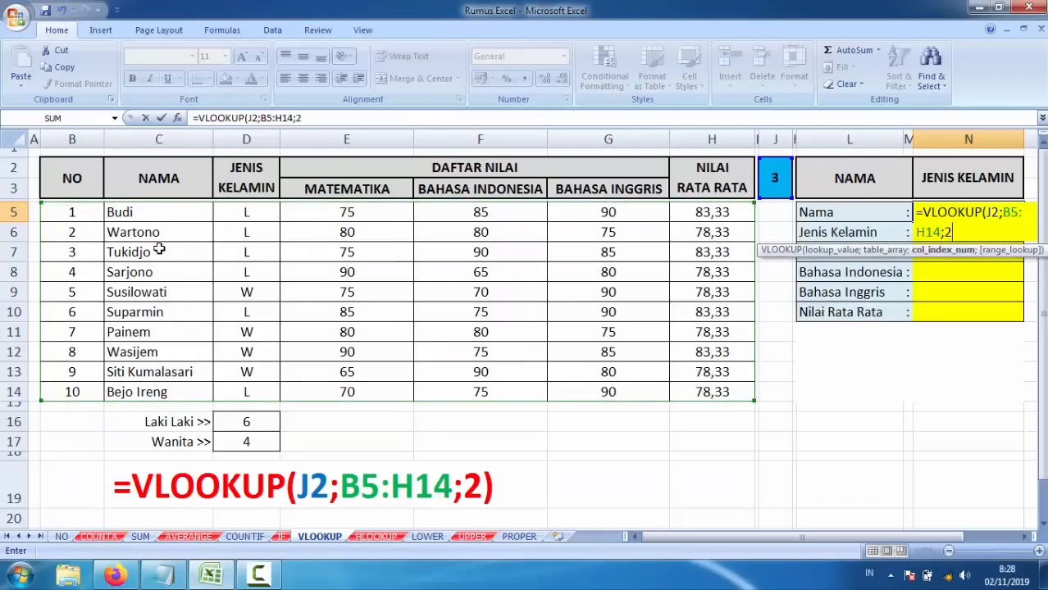
pyautogui.press('Return')
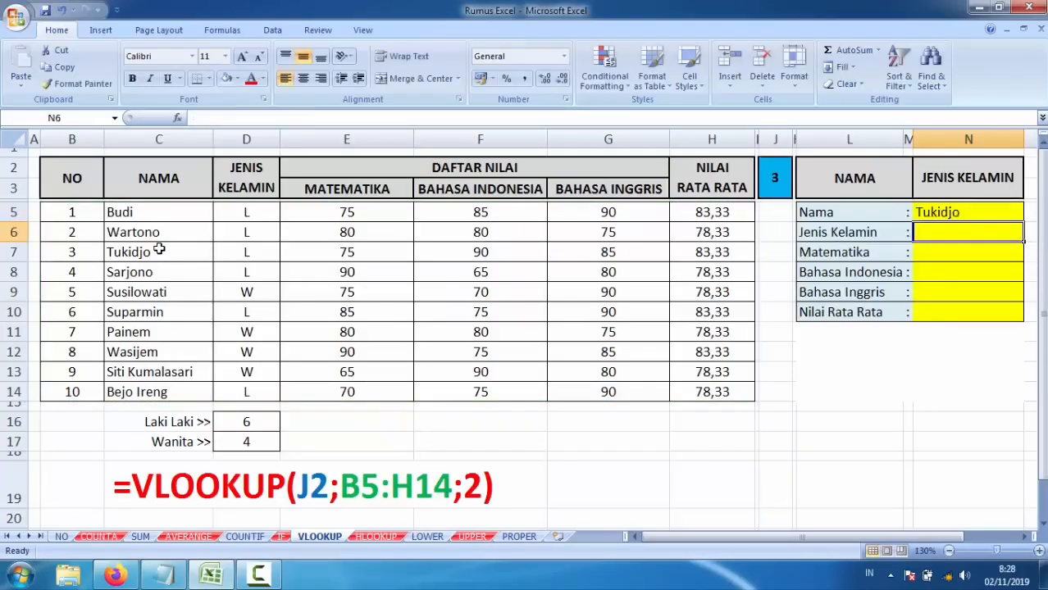
# Try to copy the VLOOKUP formula with relative references from N5 down through N10, and clear N6:N10
pyautogui.click(968, 212)
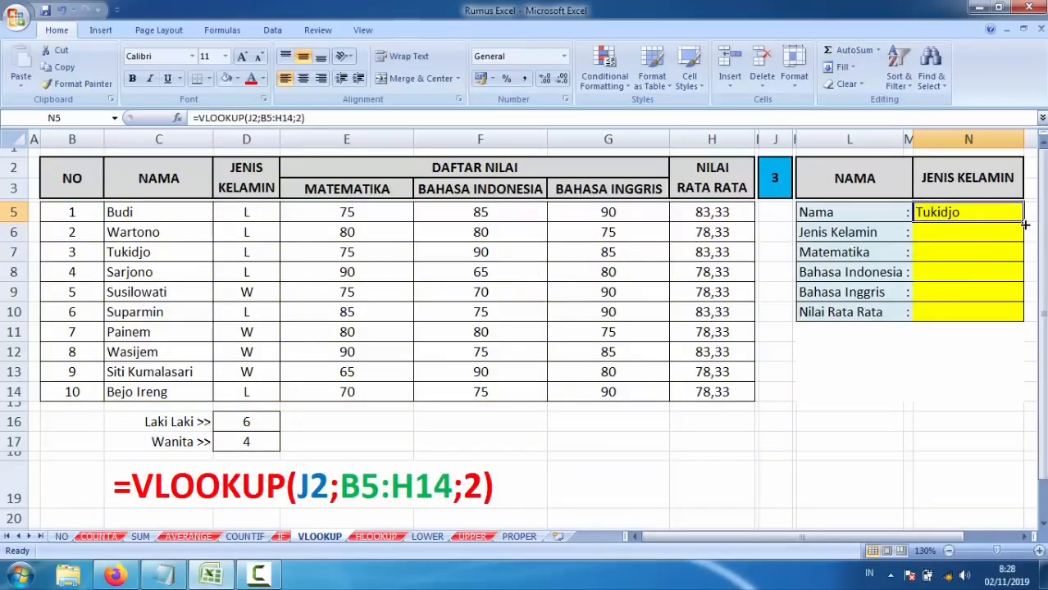
pyautogui.moveTo(1023, 222); pyautogui.dragTo(1025, 316)
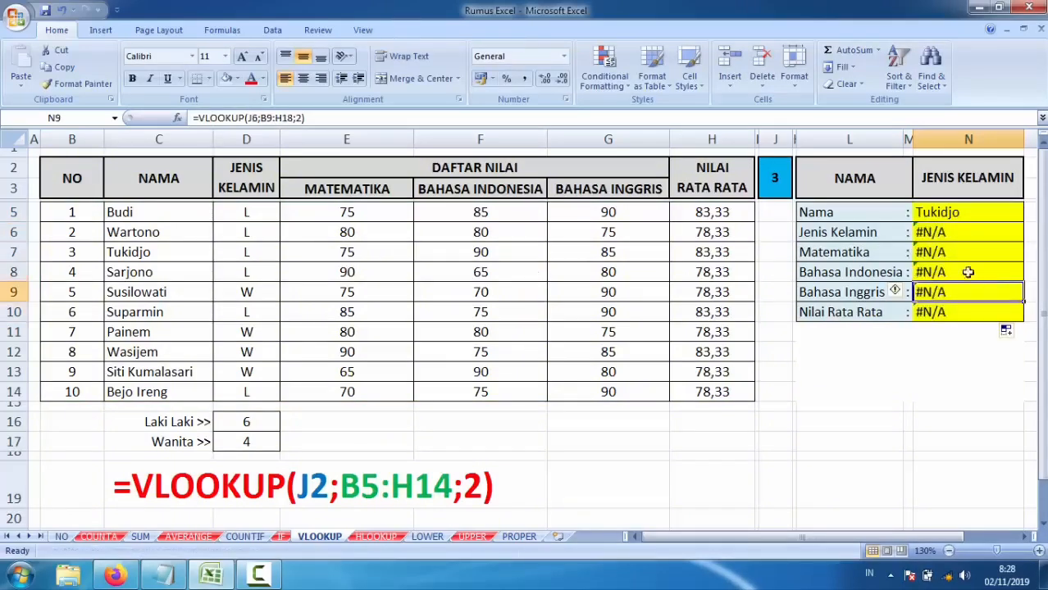
pyautogui.click(946, 233)
pyautogui.moveTo(947, 232); pyautogui.dragTo(944, 312)
pyautogui.press('Delete')
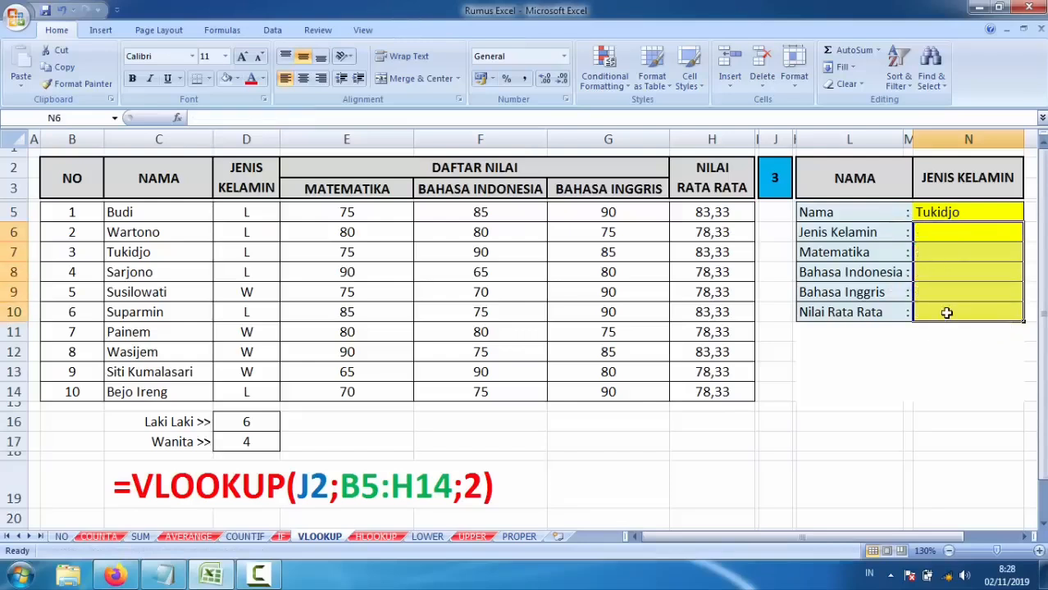
# Make the references in the N5 VLOOKUP formula absolute, as $J$2 and $B$5:$H$14
pyautogui.click(970, 211)
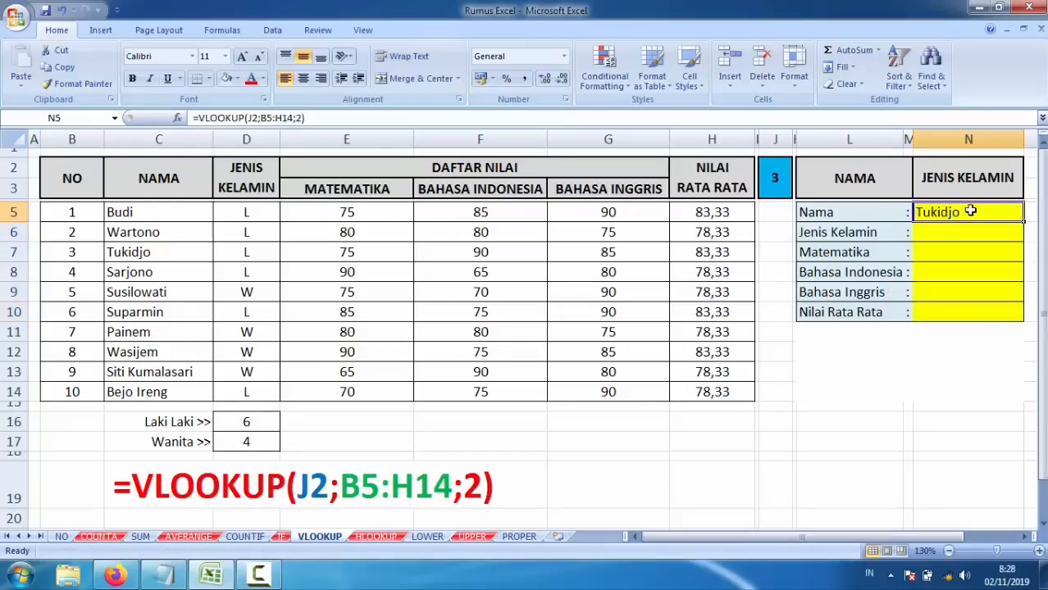
pyautogui.click(249, 117)
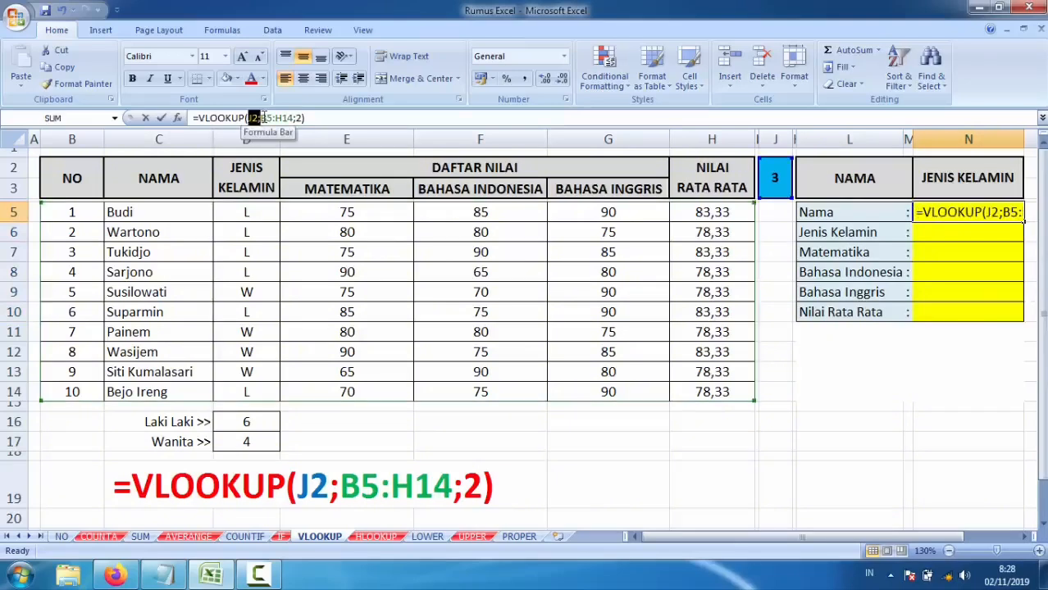
pyautogui.moveTo(263, 118); pyautogui.dragTo(295, 118)
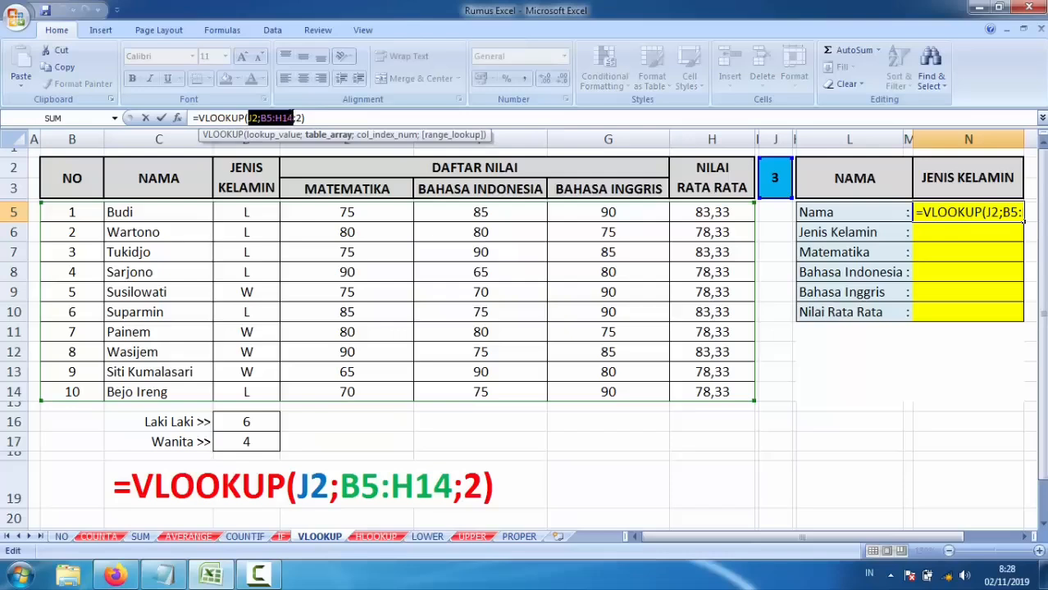
pyautogui.press('F4')
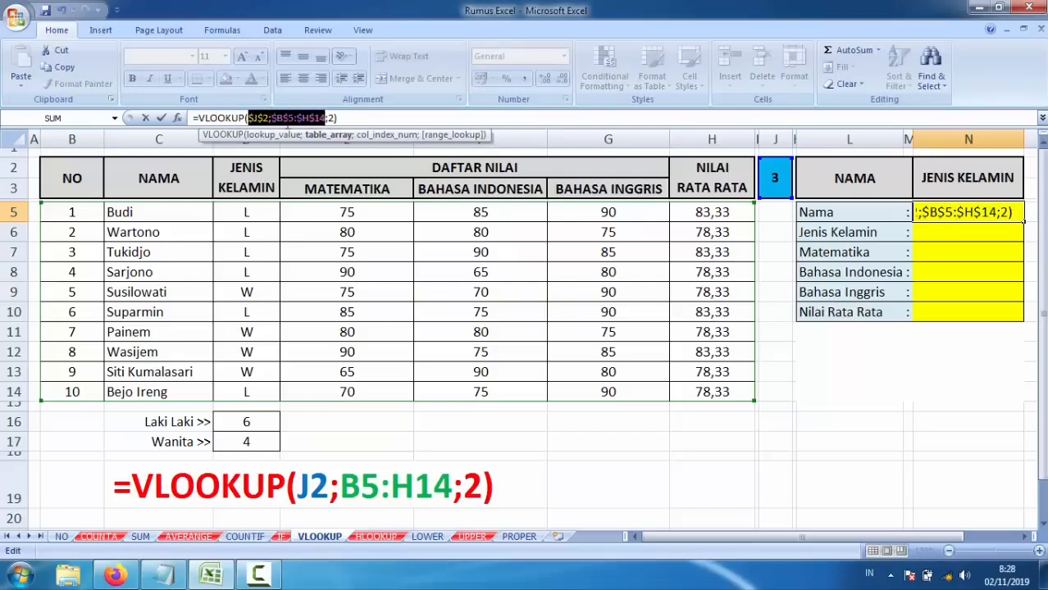
pyautogui.press('Return')
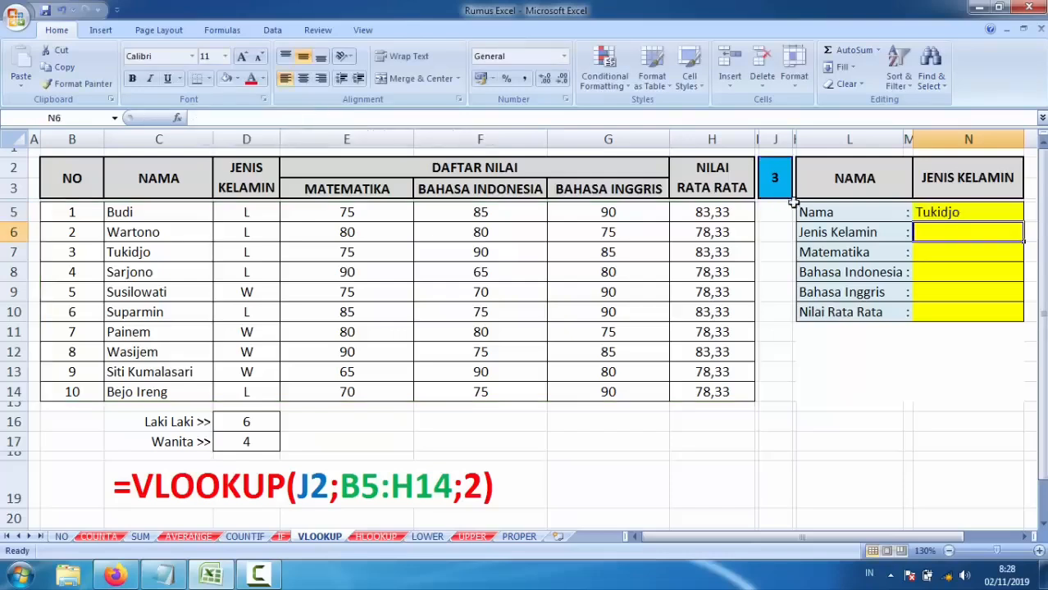
# Copy the VLOOKUP formula with absolute references from N5 down through N10
pyautogui.click(950, 215)
pyautogui.moveTo(1027, 225); pyautogui.dragTo(1024, 321)
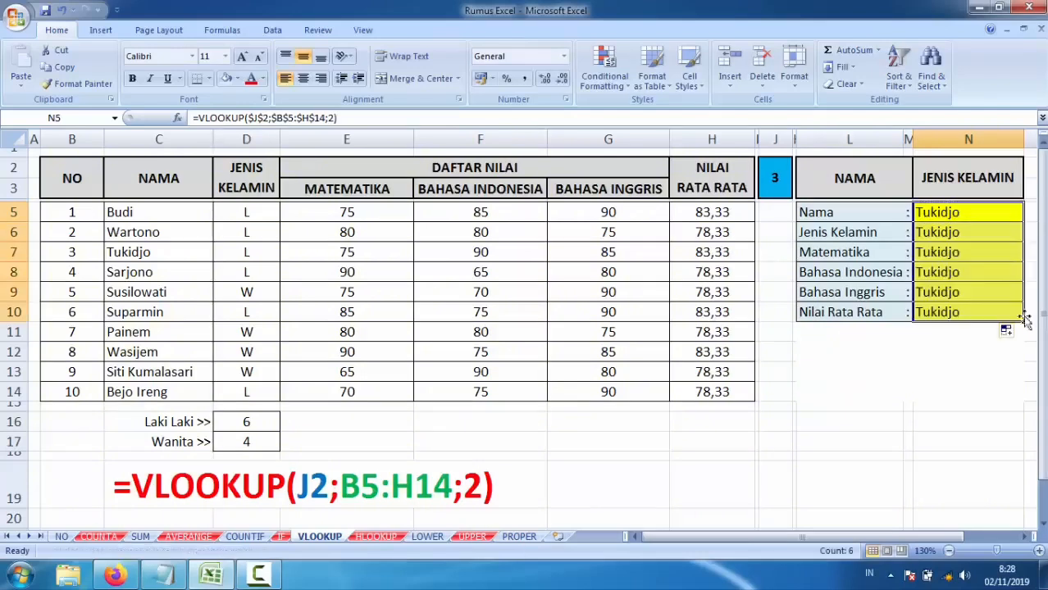
pyautogui.click(943, 249)
pyautogui.click(938, 232)
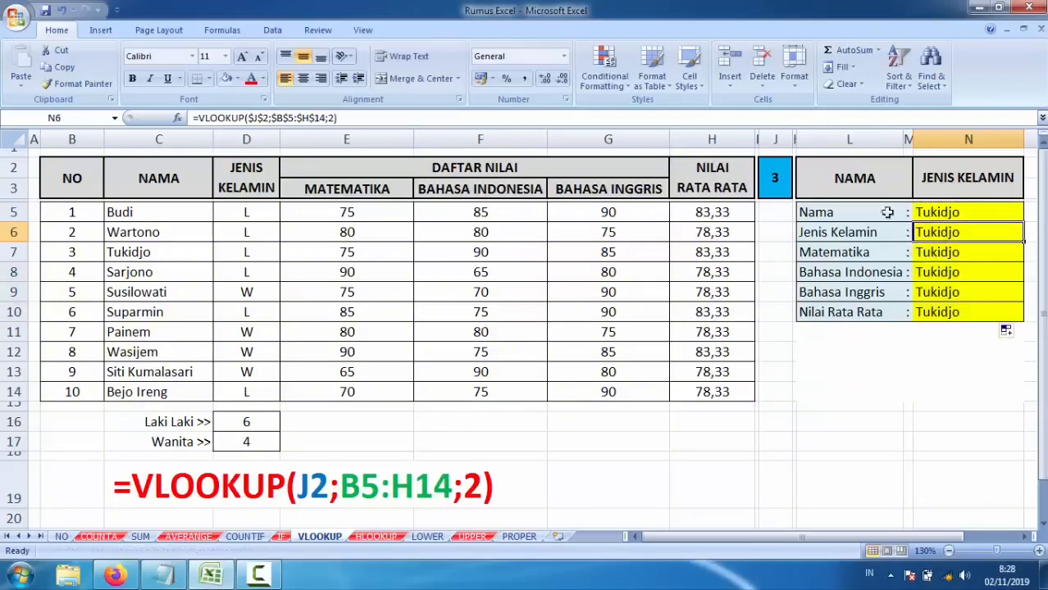
pyautogui.click(774, 176)
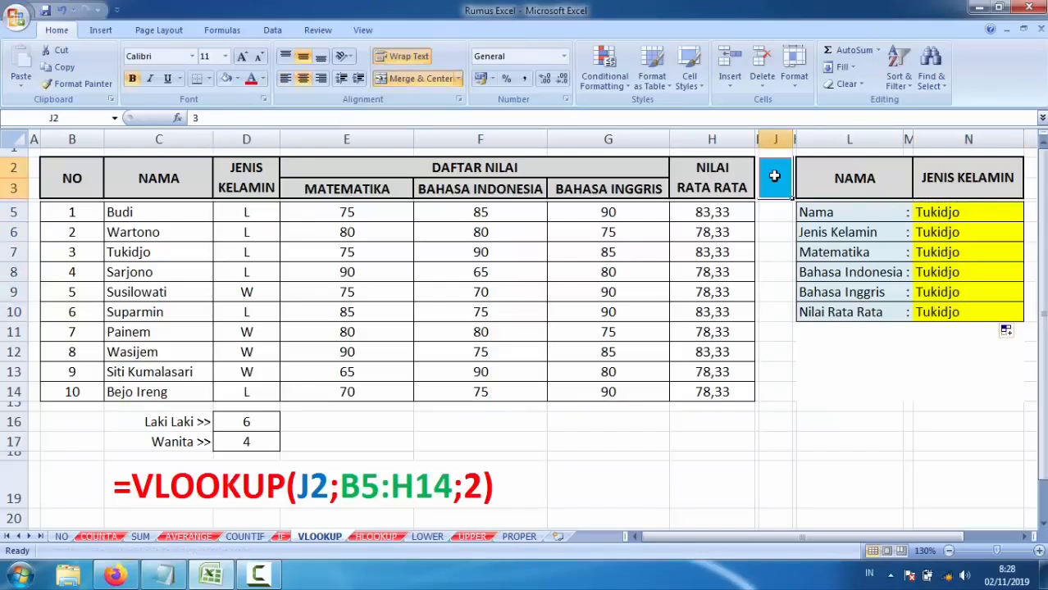
# Set the column index of the VLOOKUP formula in N6 (Jenis Kelamin) to 3
pyautogui.click(972, 237)
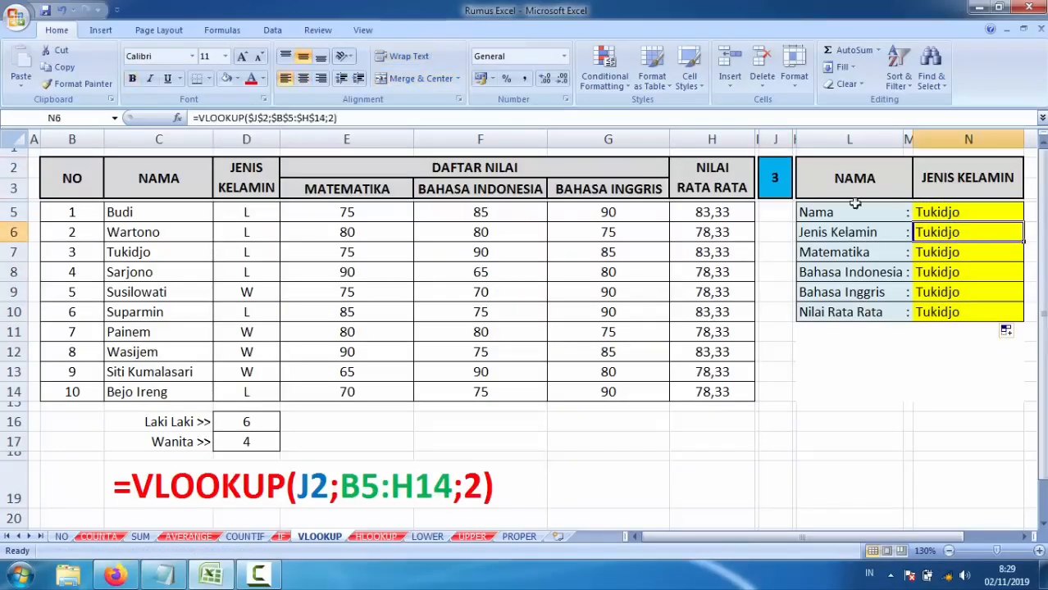
pyautogui.click(338, 119)
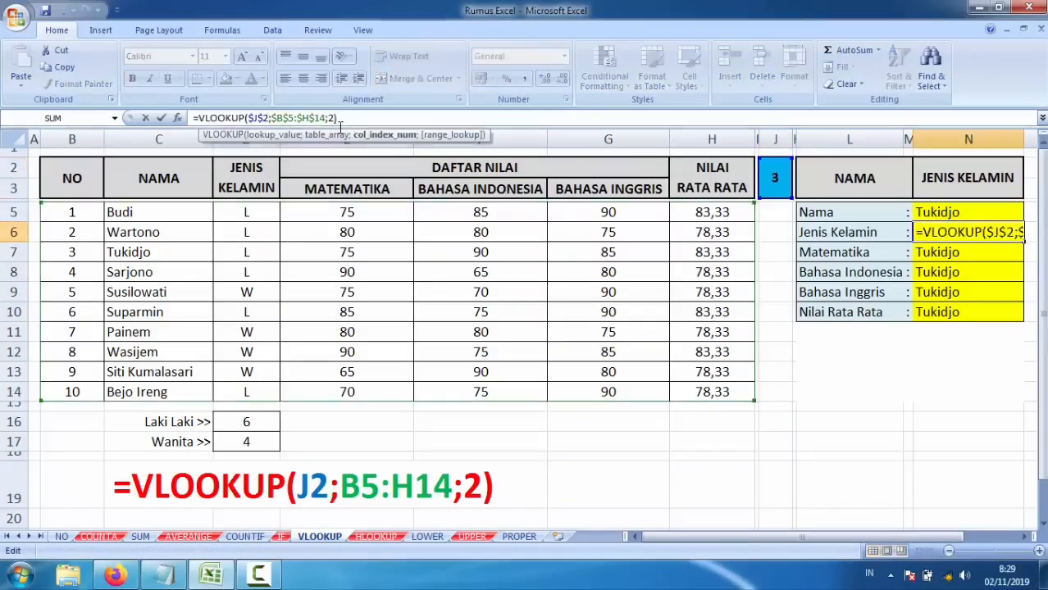
pyautogui.press('Left')
pyautogui.press('BackSpace')
pyautogui.write('3')
pyautogui.press('Return')
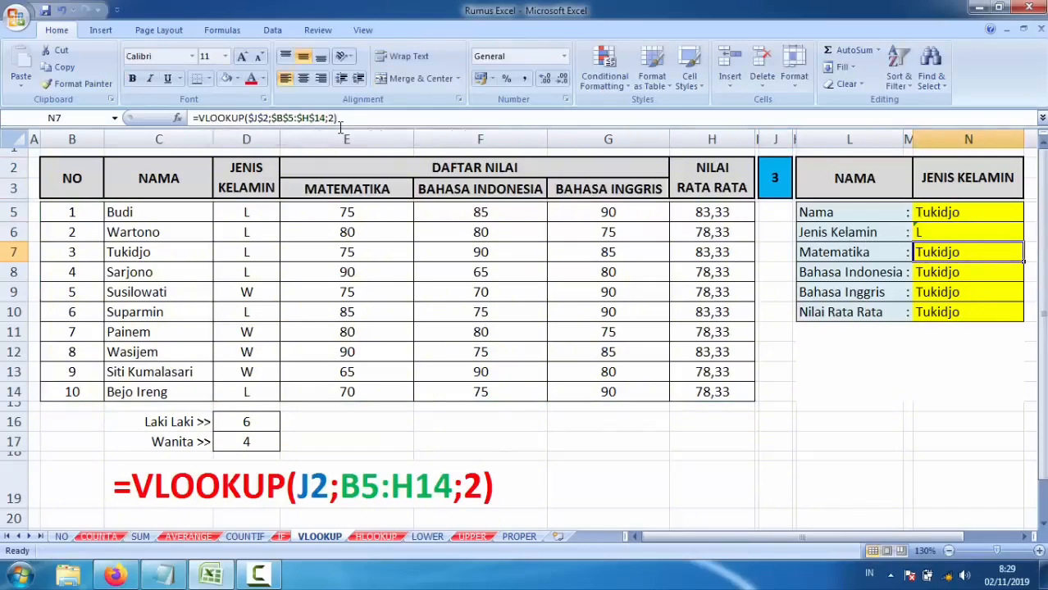
# Set the column index of the VLOOKUP formula in N7 (Matematika) to 4
pyautogui.click(337, 119)
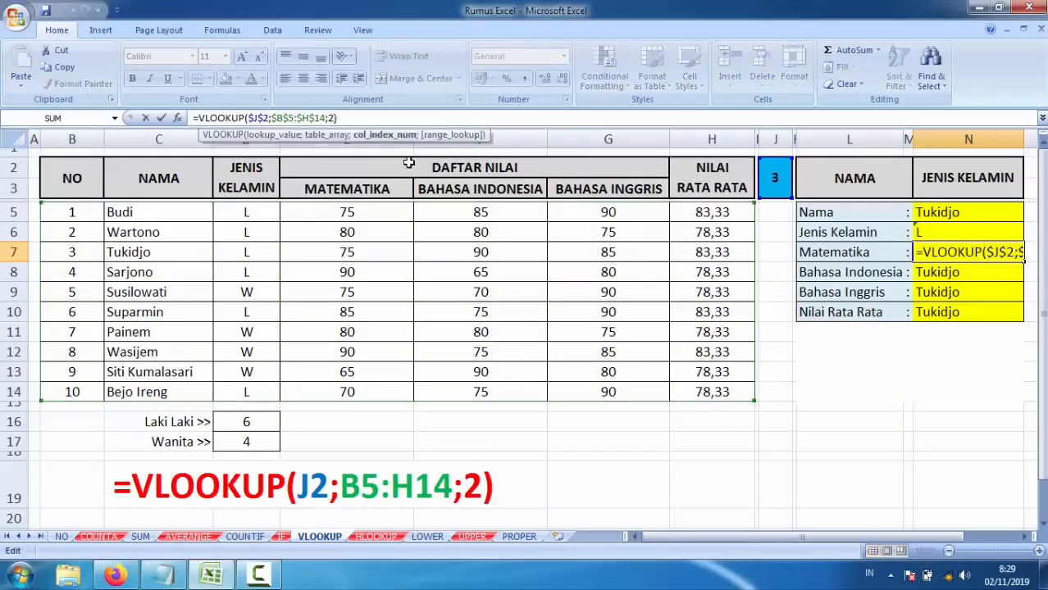
pyautogui.press('Left')
pyautogui.press('BackSpace')
pyautogui.write('4')
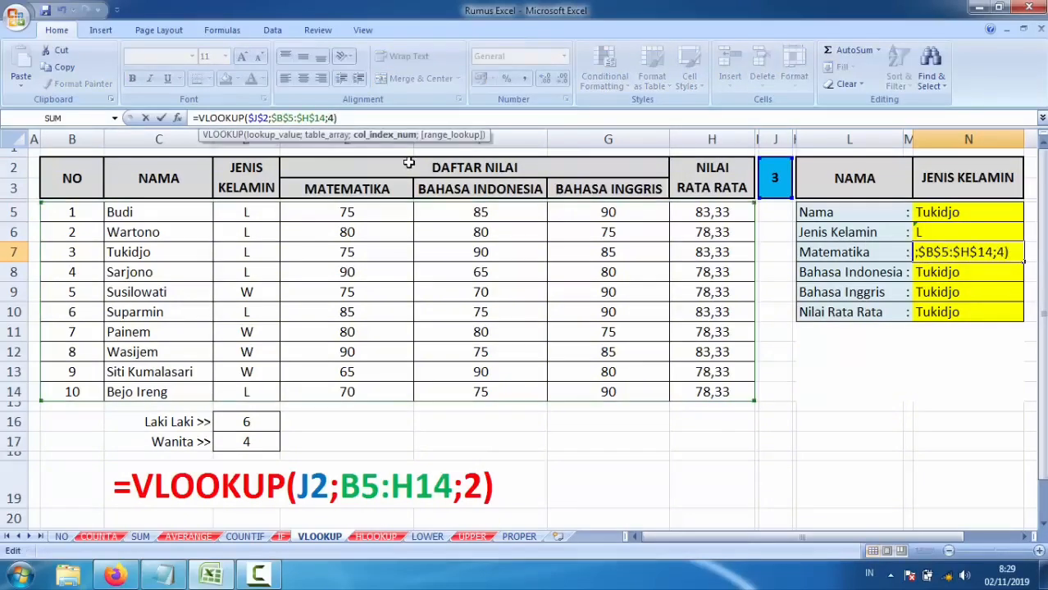
pyautogui.press('Return')
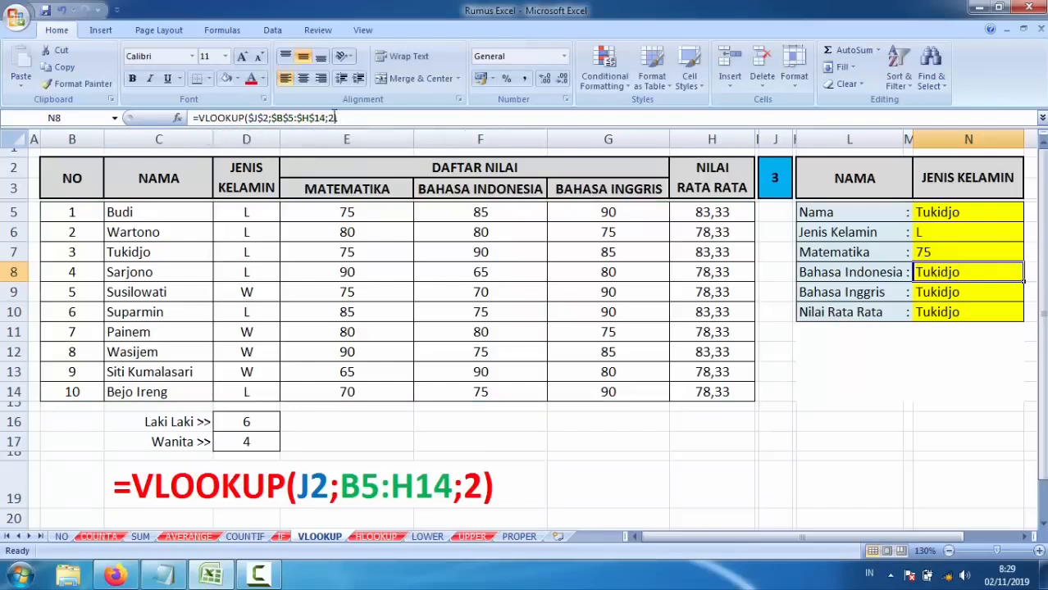
# Set the column index of the VLOOKUP formula in N8 (Bahasa Indonesia) to 5
pyautogui.click(338, 119)
pyautogui.press('Left')
pyautogui.press('BackSpace')
pyautogui.write('5')
pyautogui.press('Return')
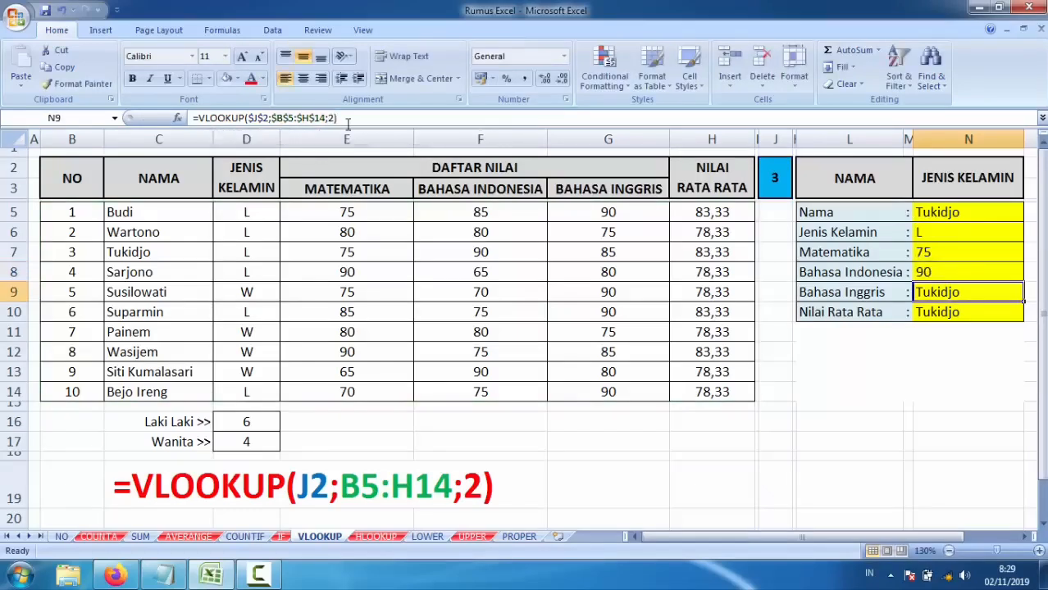
# Set the column index of the VLOOKUP formula in N9 (Bahasa Inggris) to 6
pyautogui.click(338, 119)
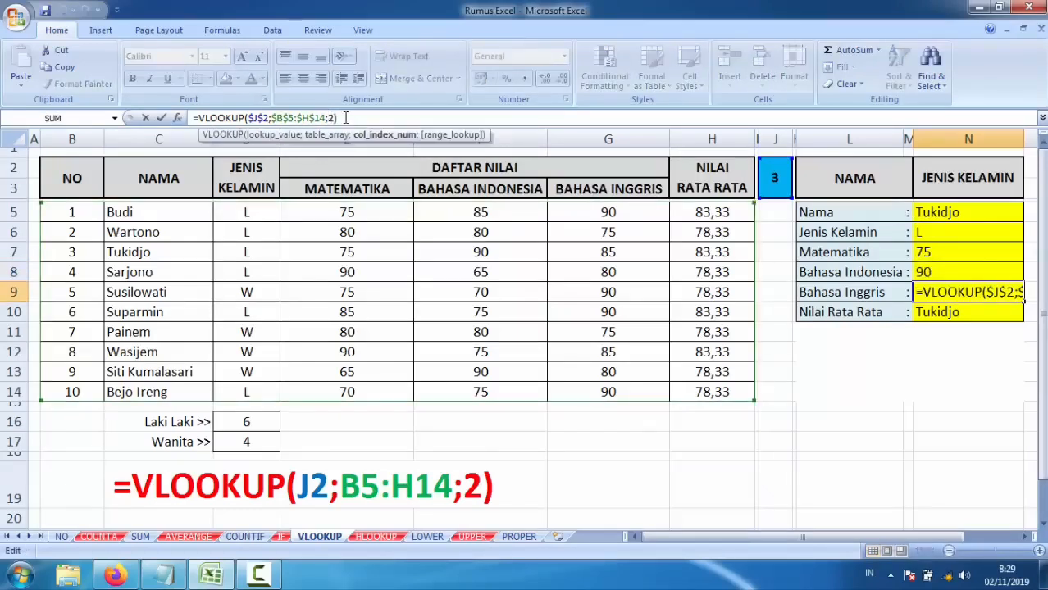
pyautogui.press('Left')
pyautogui.press('BackSpace')
pyautogui.write('6')
pyautogui.press('Return')
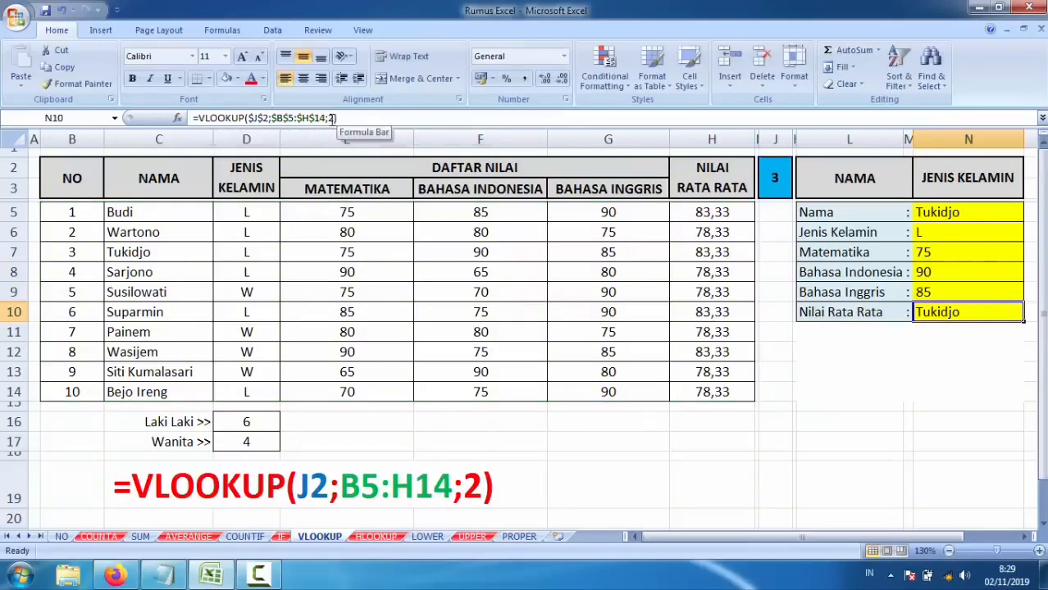
# Set the column index of the VLOOKUP formula in N10 (Nilai Rata Rata) to 7
pyautogui.click(336, 118)
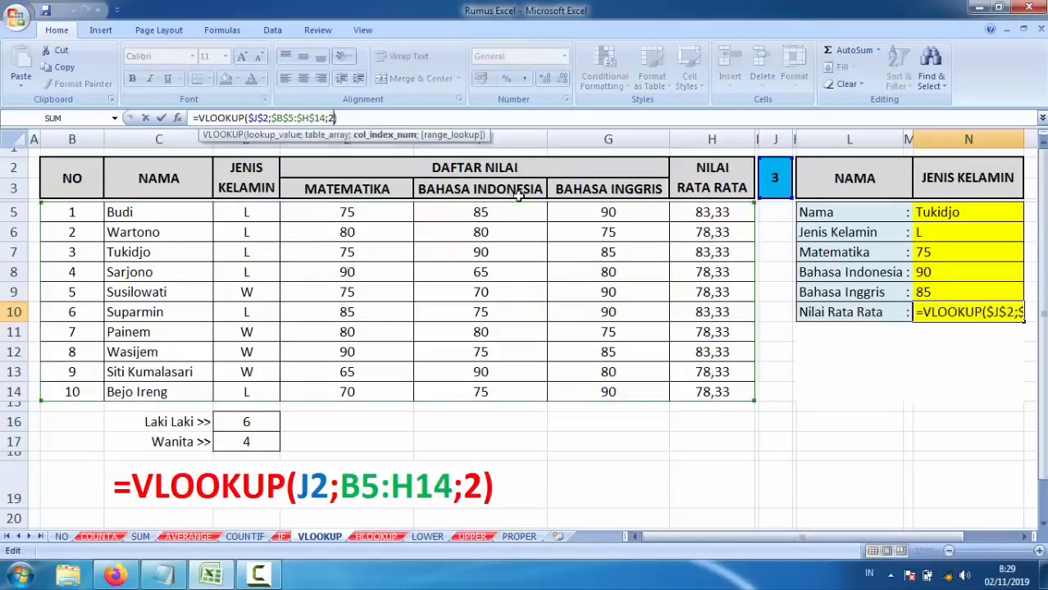
pyautogui.press('Left')
pyautogui.press('BackSpace')
pyautogui.press('Return')
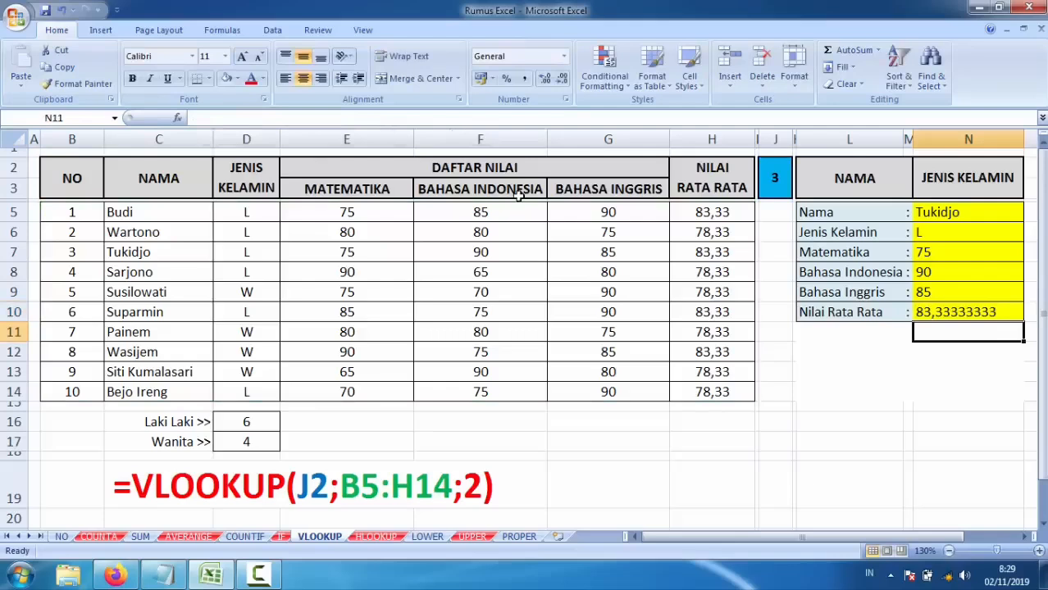
pyautogui.click(985, 309)
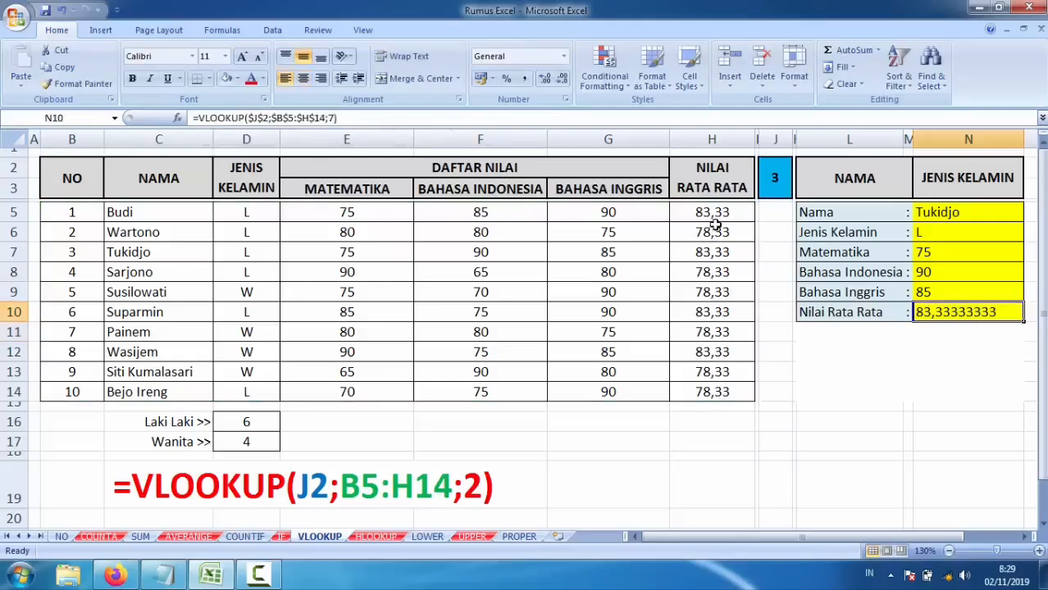
# Change the lookup number in J2 to 4 to retrieve another student's data
pyautogui.click(775, 181)
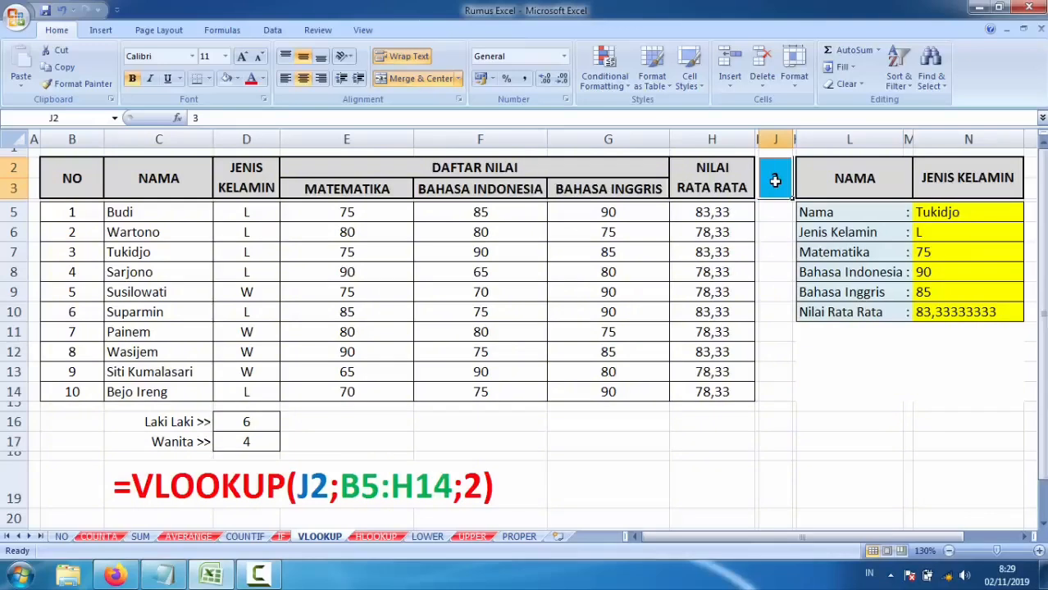
pyautogui.write('4')
pyautogui.press('Return')
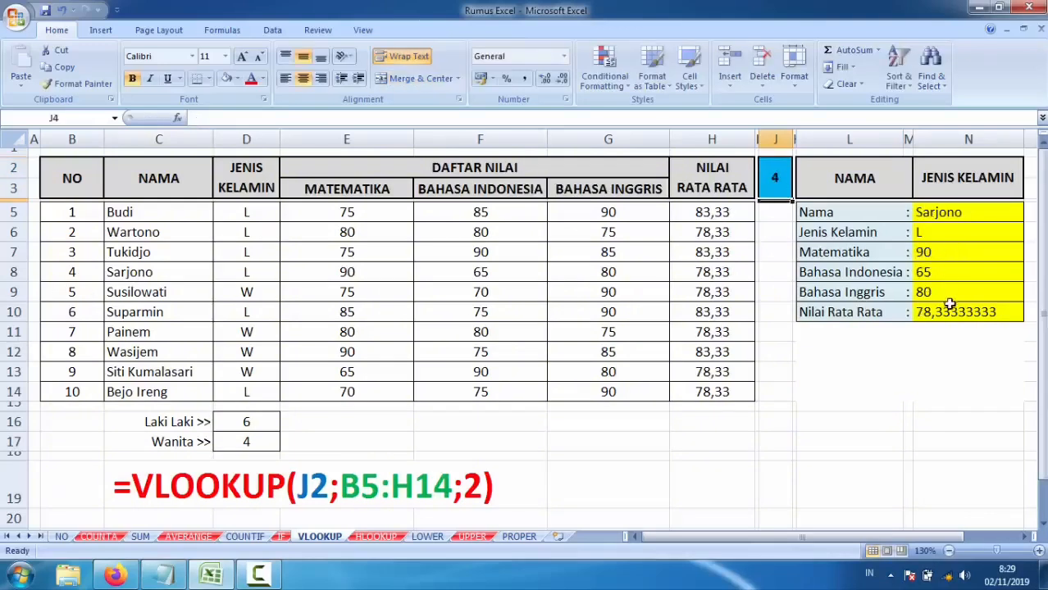
# Change the lookup number in J2 to 10 to retrieve the last student's data
pyautogui.click(774, 177)
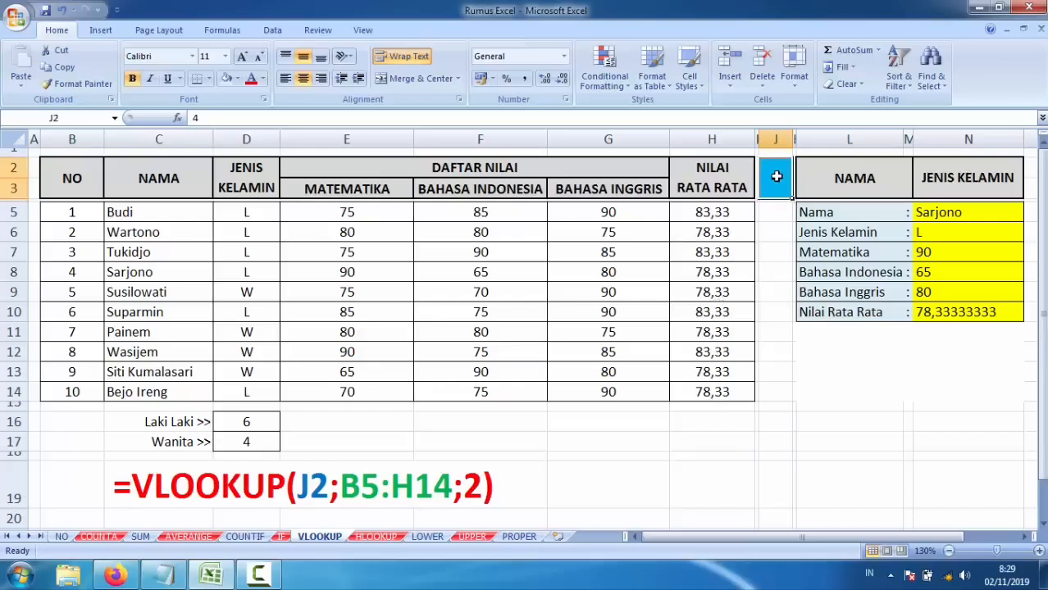
pyautogui.write('10')
pyautogui.press('Return')
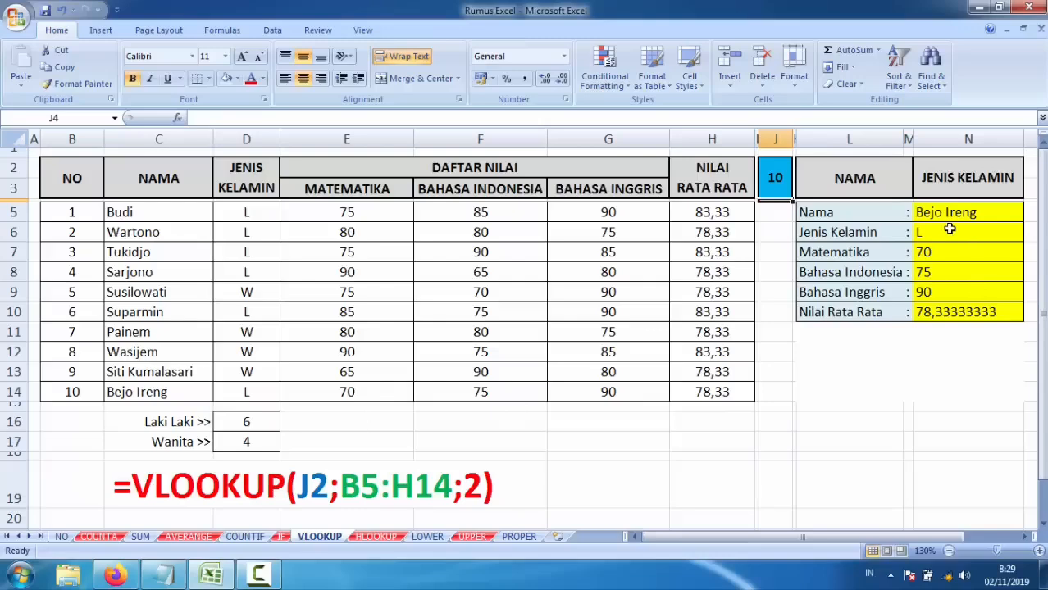
# Open the HLOOKUP sheet and examine the Potongan Pajak rate table in J5:L6 and the GOL codes in column B
pyautogui.click(379, 537)
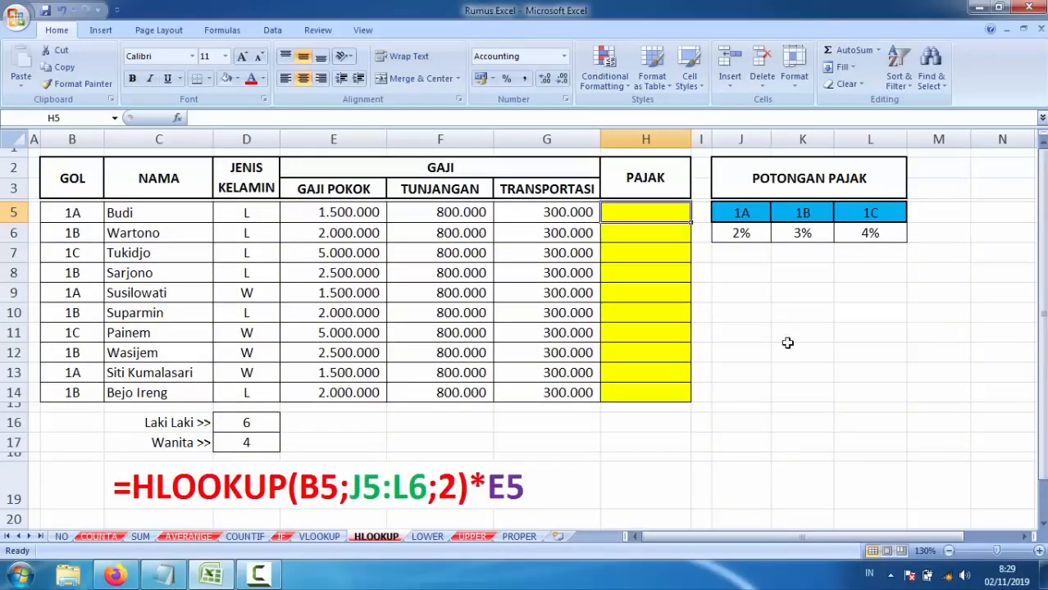
pyautogui.click(783, 318)
pyautogui.moveTo(742, 216); pyautogui.dragTo(863, 229)
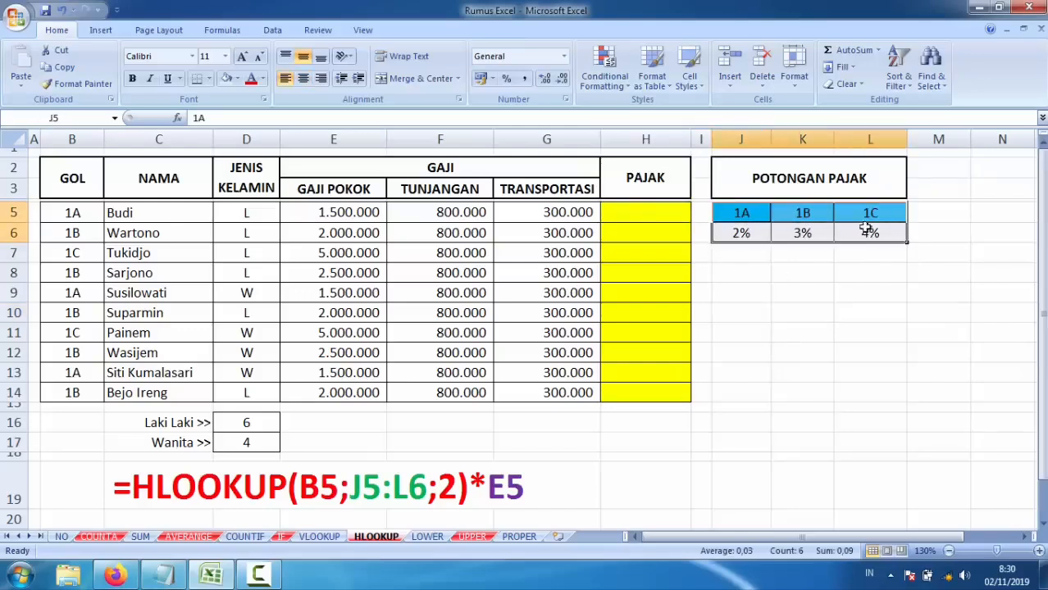
pyautogui.click(746, 233)
pyautogui.click(763, 287)
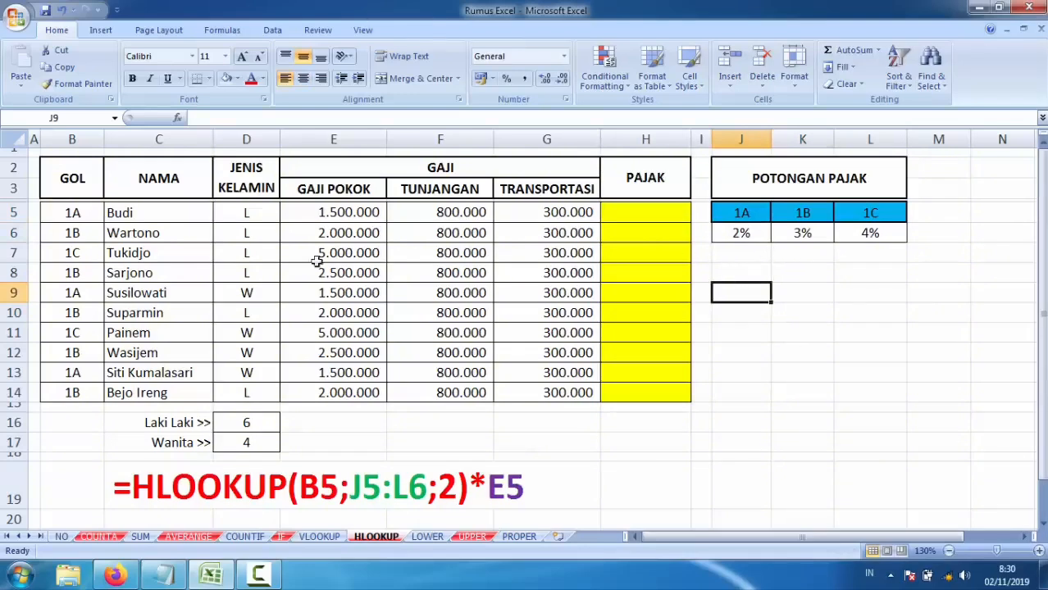
pyautogui.moveTo(74, 212); pyautogui.dragTo(72, 311)
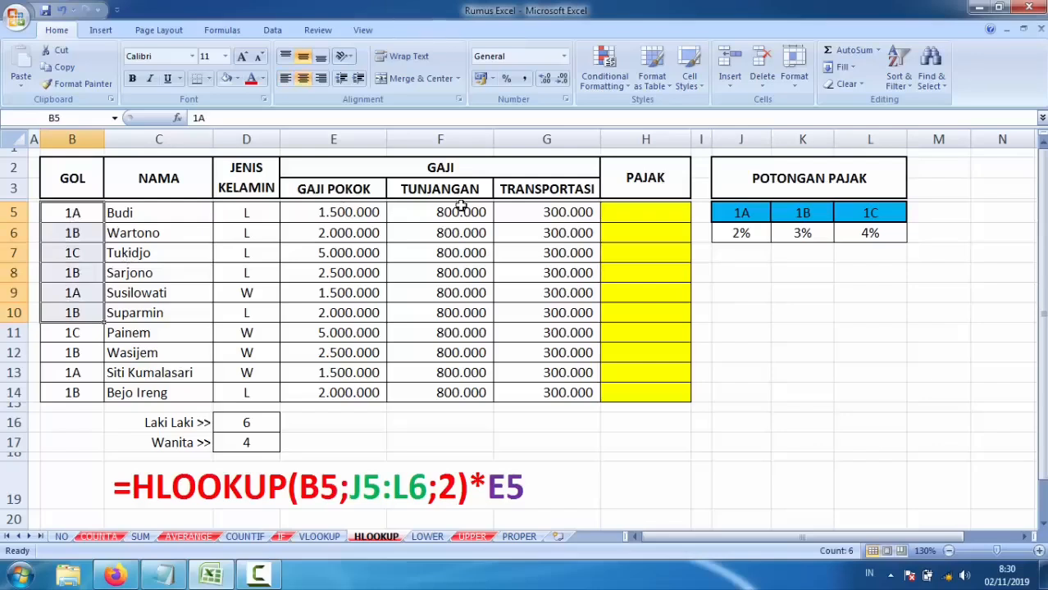
pyautogui.click(57, 215)
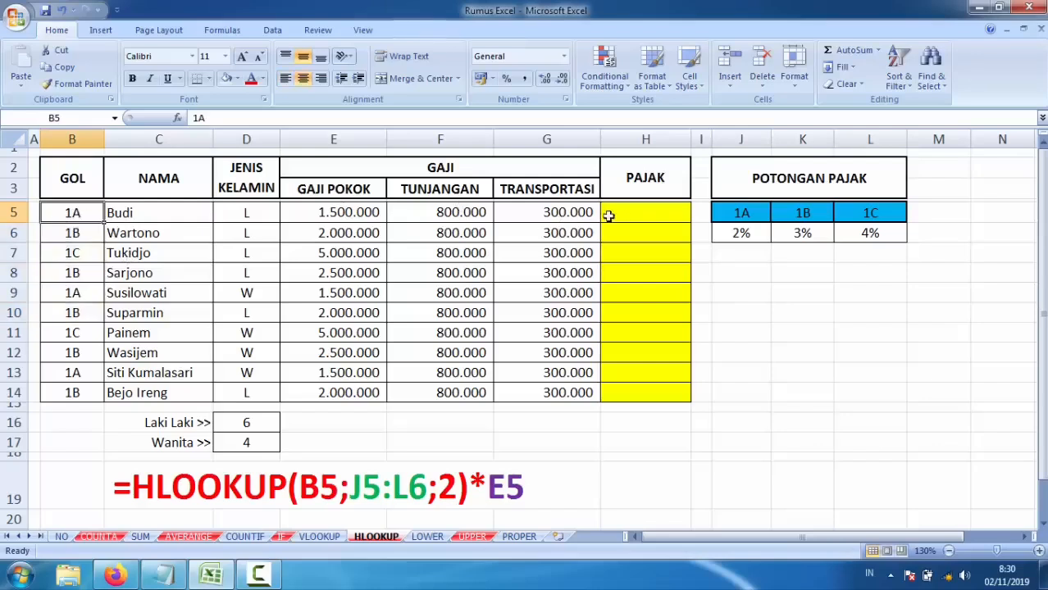
# Enter the formula =HLOOKUP(B5;J5:L6;2)*E5 in H5 to calculate the first employee's Pajak
pyautogui.click(635, 209)
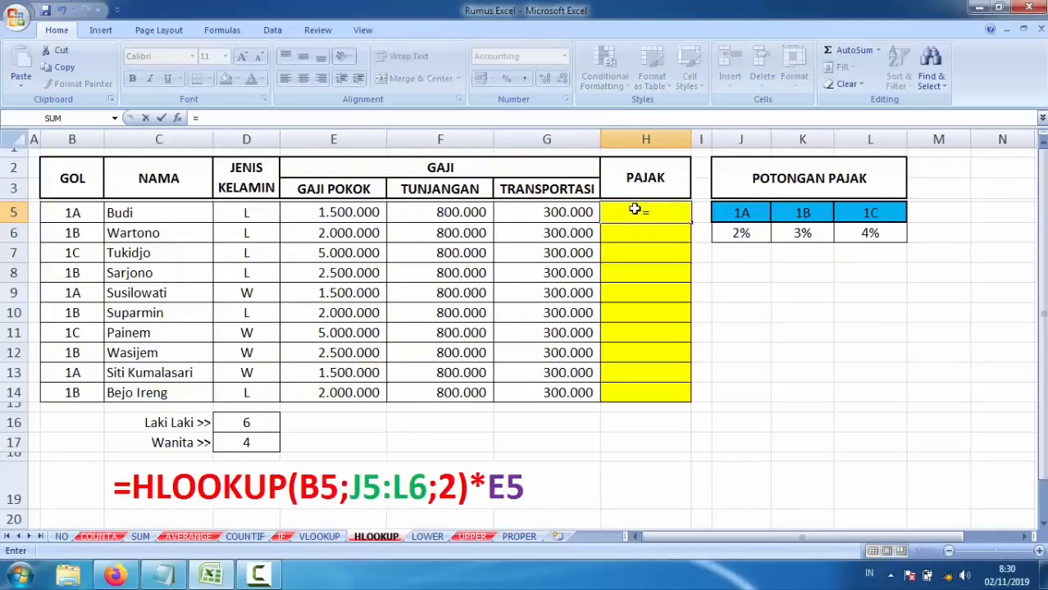
pyautogui.write('=hl')
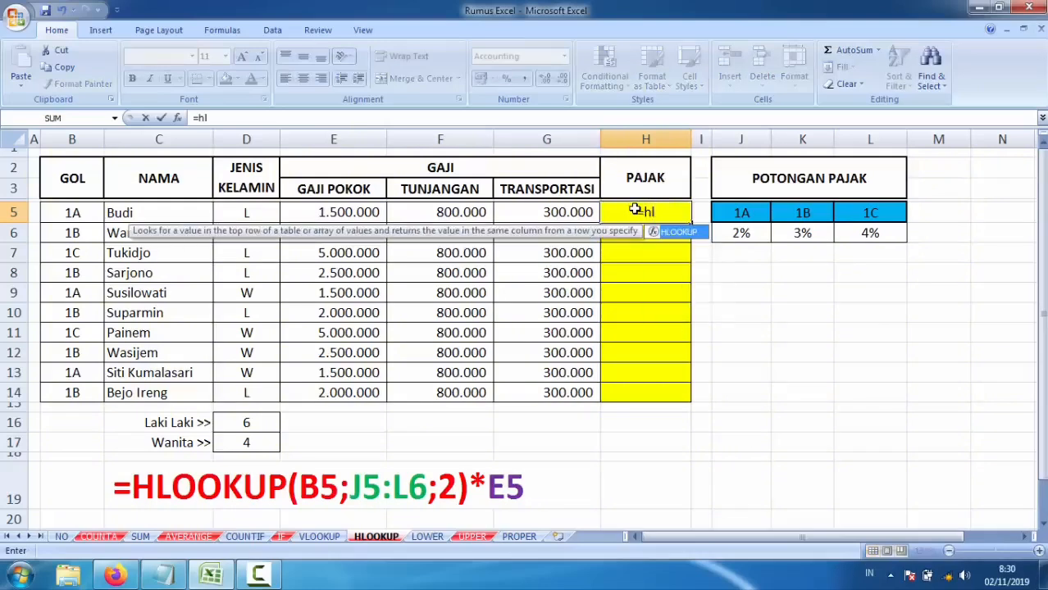
pyautogui.doubleClick(672, 232)
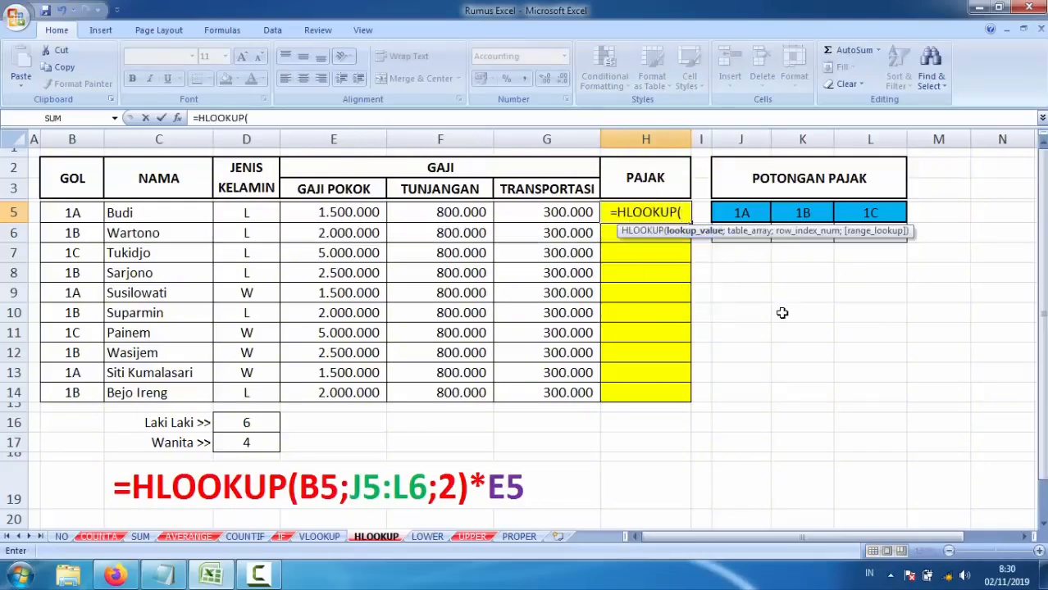
pyautogui.click(74, 212)
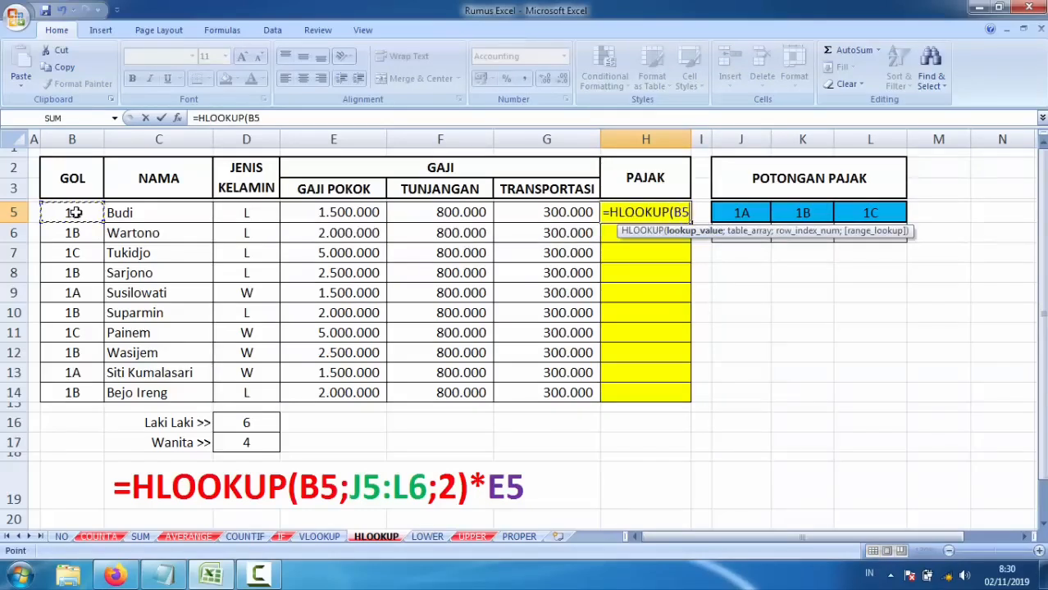
pyautogui.write(';')
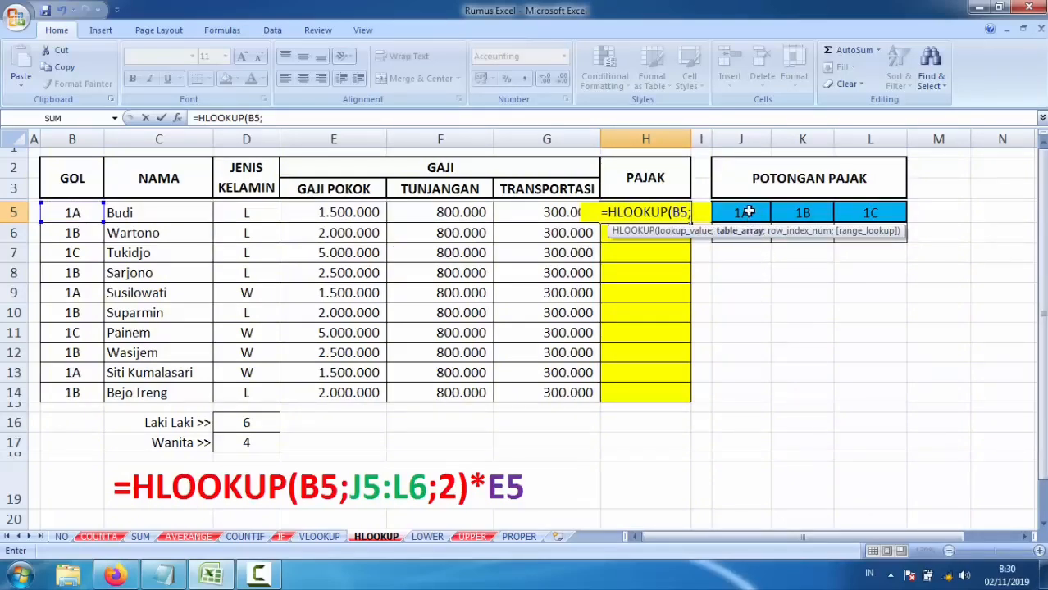
pyautogui.moveTo(749, 212); pyautogui.dragTo(869, 233)
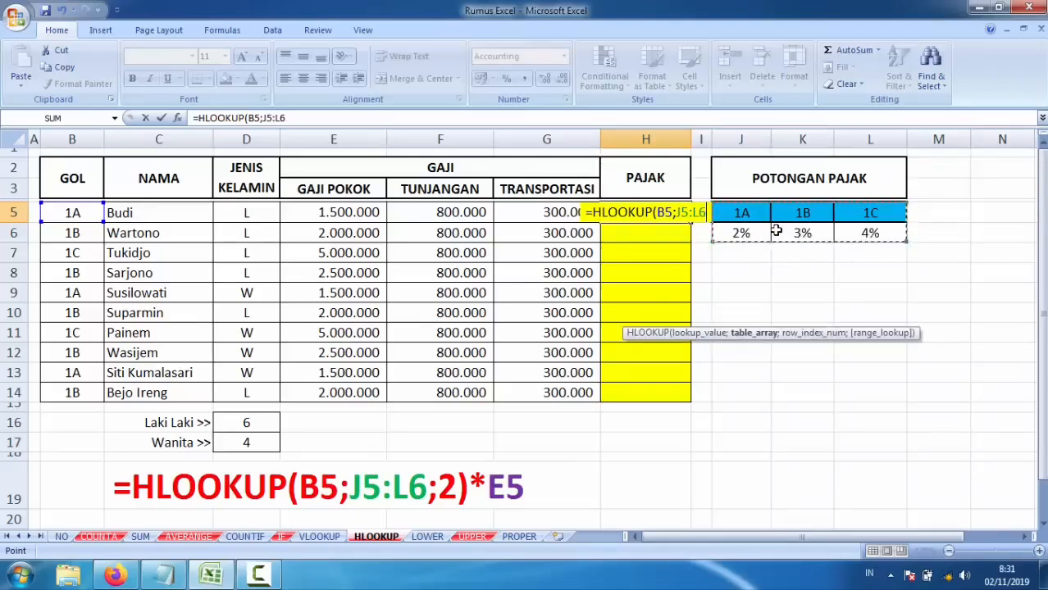
pyautogui.write(';')
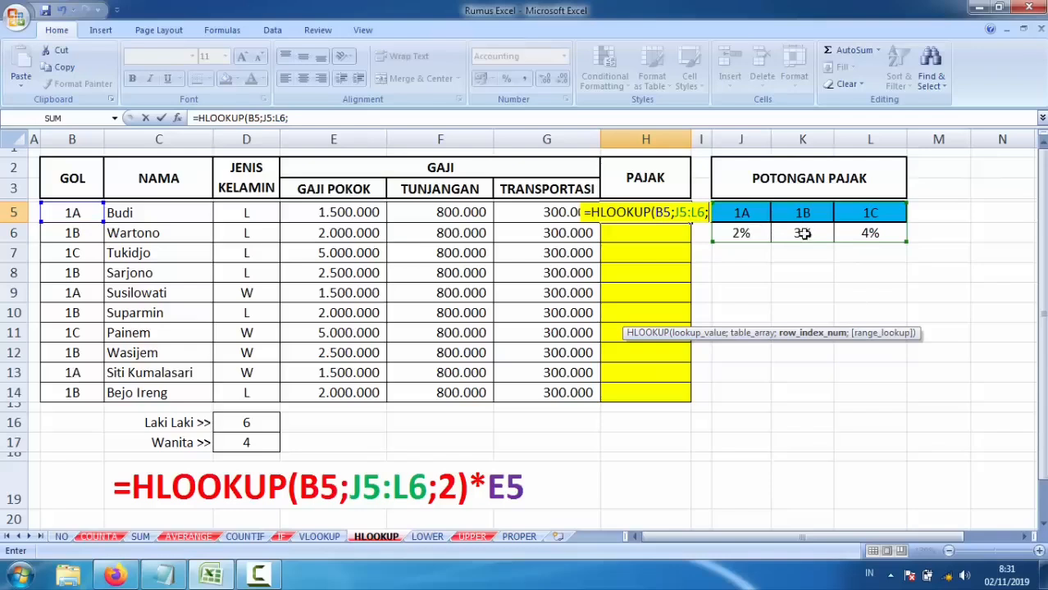
pyautogui.write('2)')
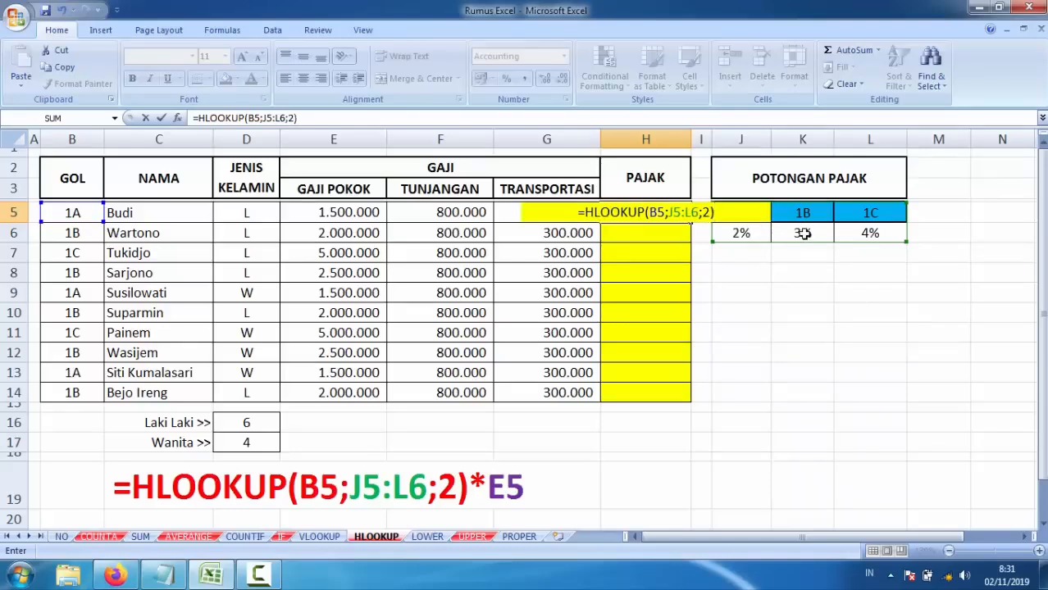
pyautogui.write('*')
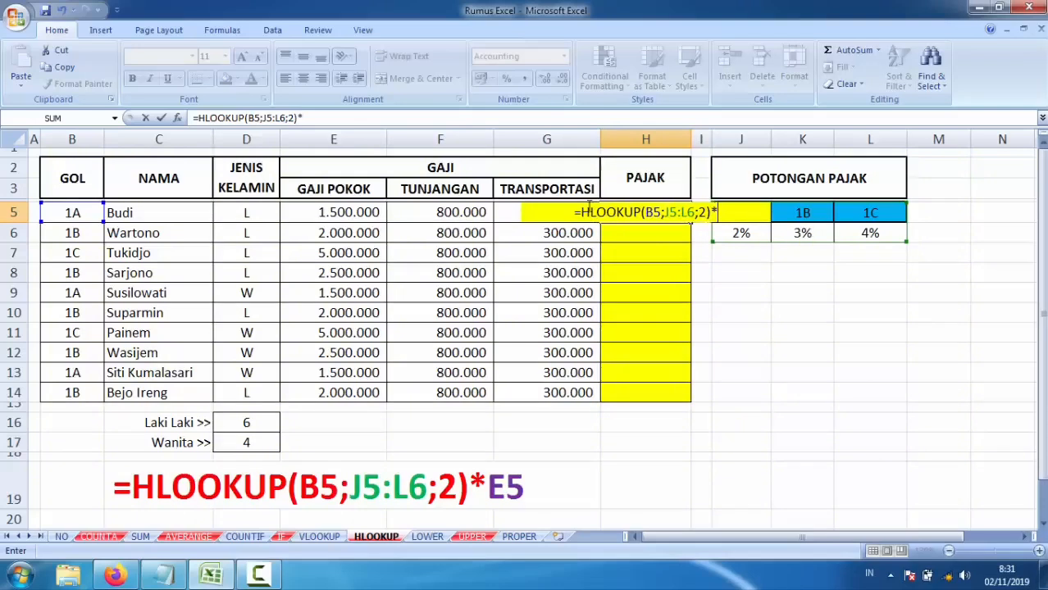
pyautogui.click(340, 212)
pyautogui.press('Return')
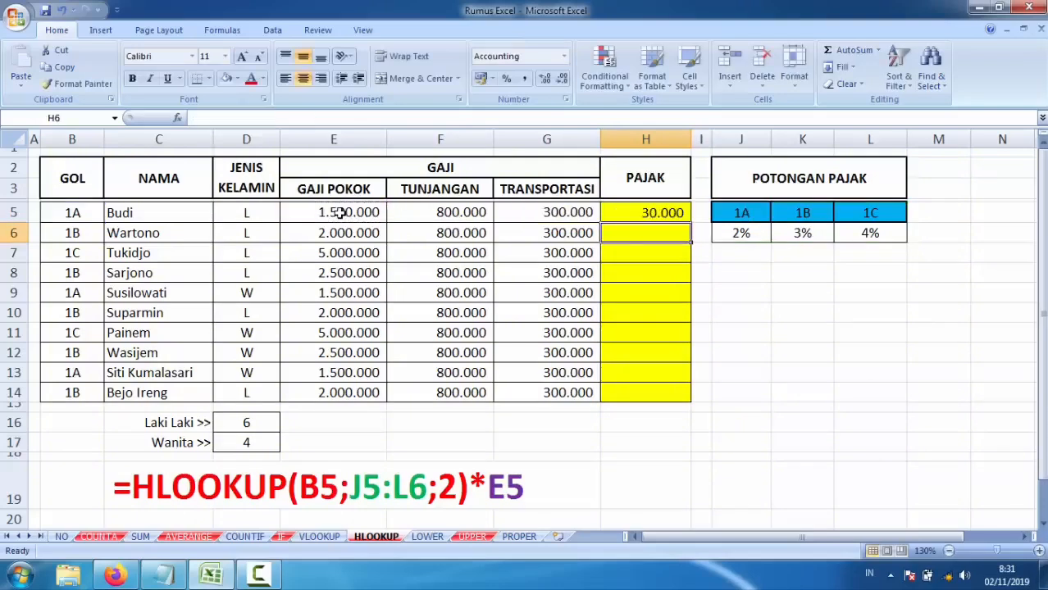
# Try to fill the H5 tax formula down to H12 with its relative table range, and clear H6:H12 again
pyautogui.click(632, 213)
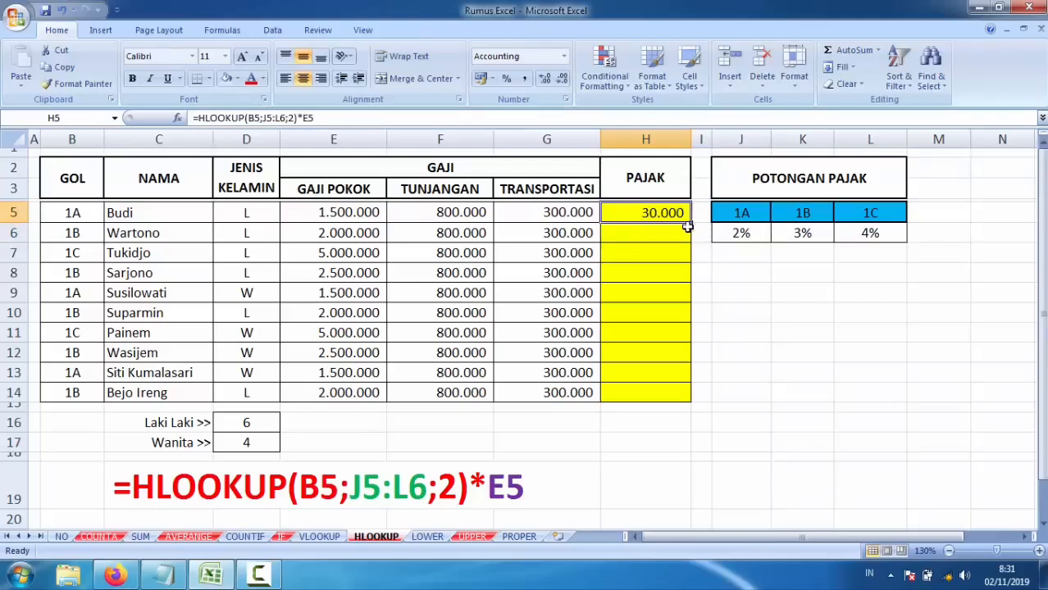
pyautogui.moveTo(690, 221); pyautogui.dragTo(700, 351)
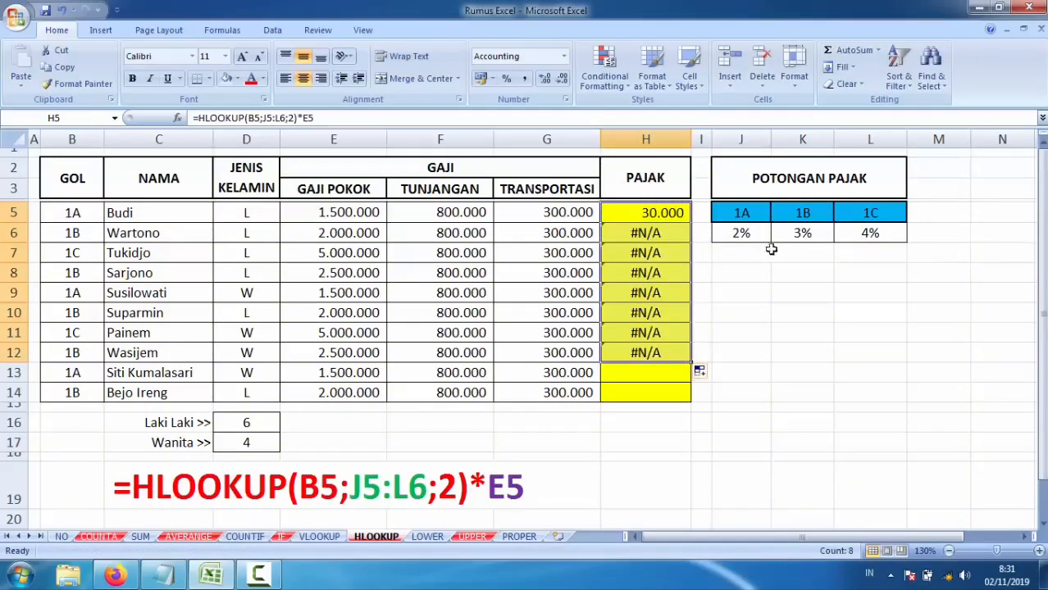
pyautogui.moveTo(655, 232); pyautogui.dragTo(655, 352)
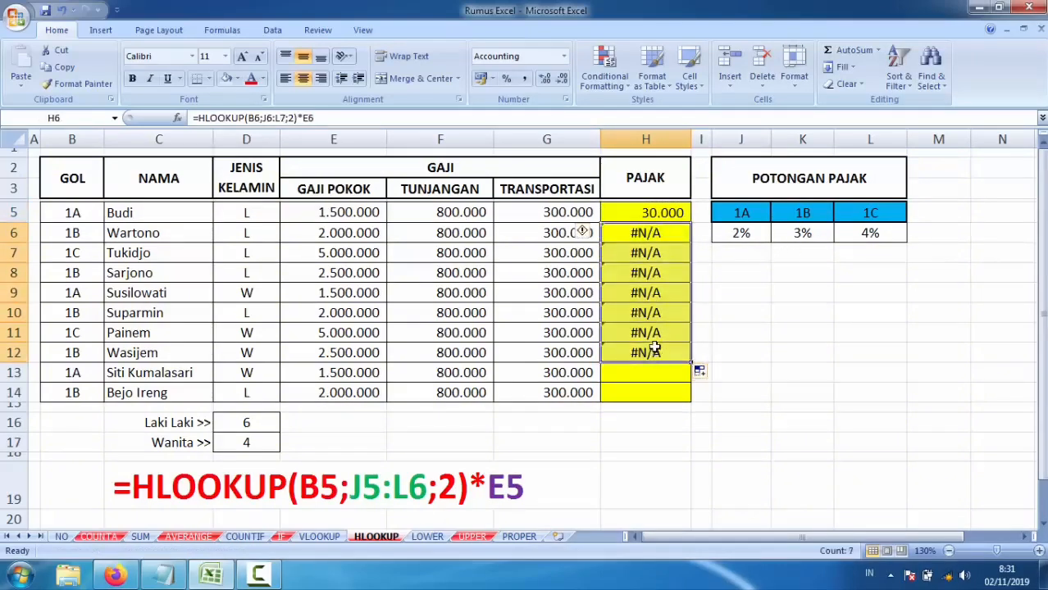
pyautogui.press('Delete')
# Make the table range in the H5 HLOOKUP formula absolute as $J$5:$L$6
pyautogui.click(621, 212)
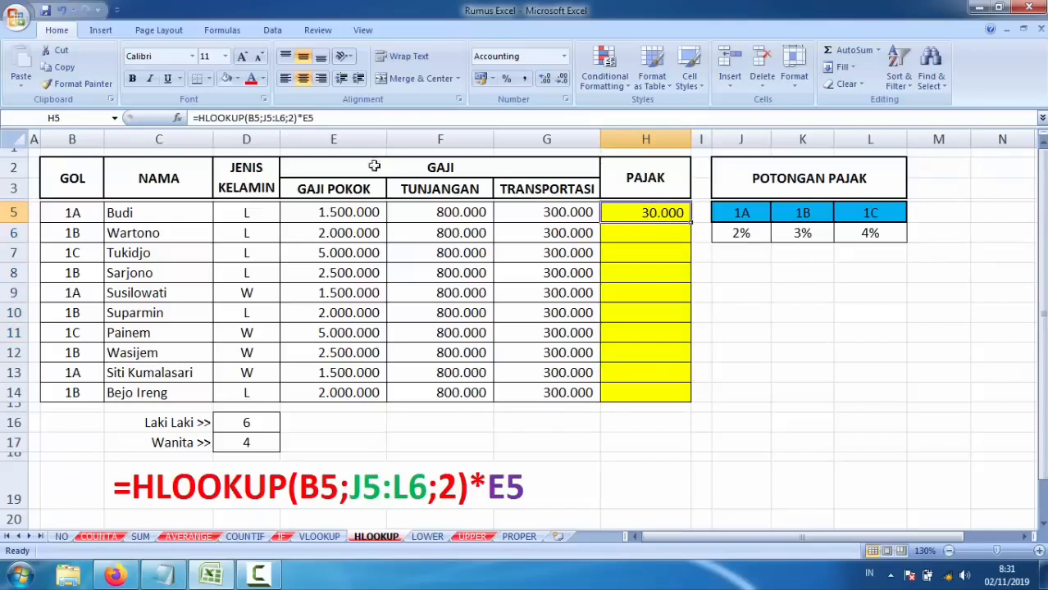
pyautogui.click(277, 119)
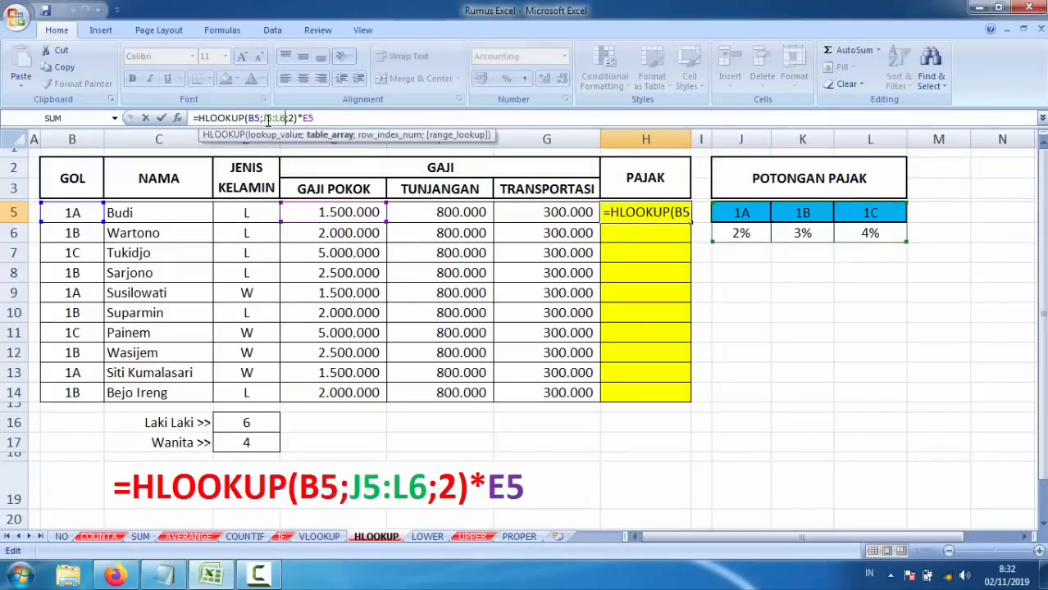
pyautogui.moveTo(264, 117); pyautogui.dragTo(286, 118)
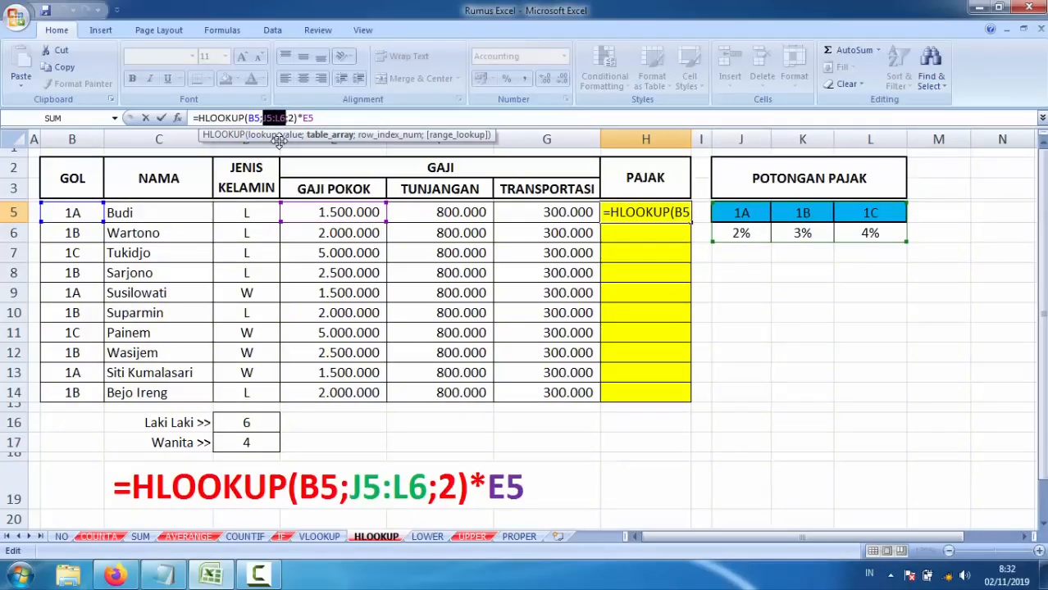
pyautogui.press('F4')
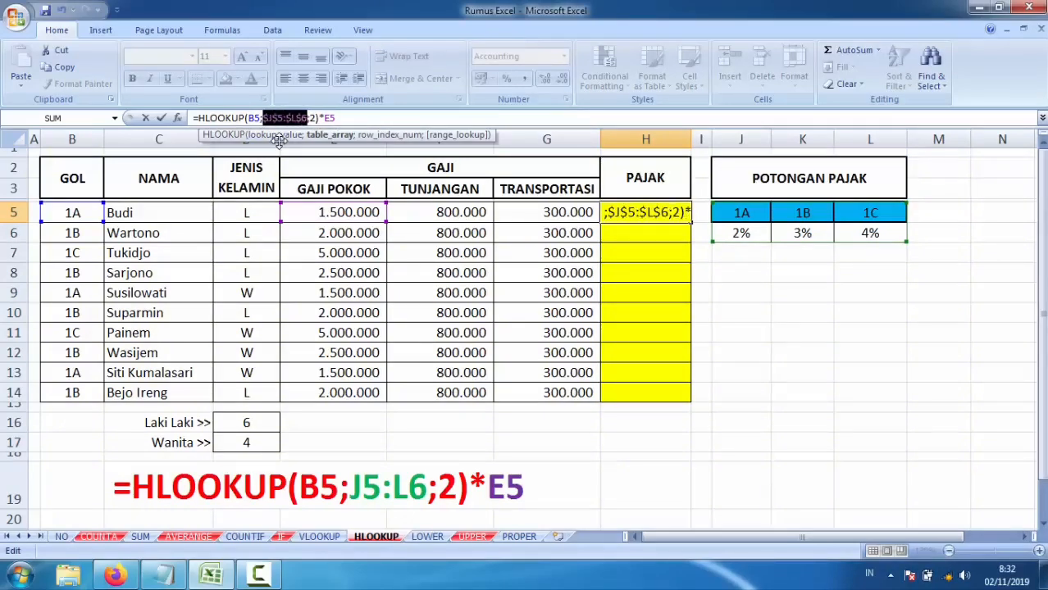
pyautogui.press('Return')
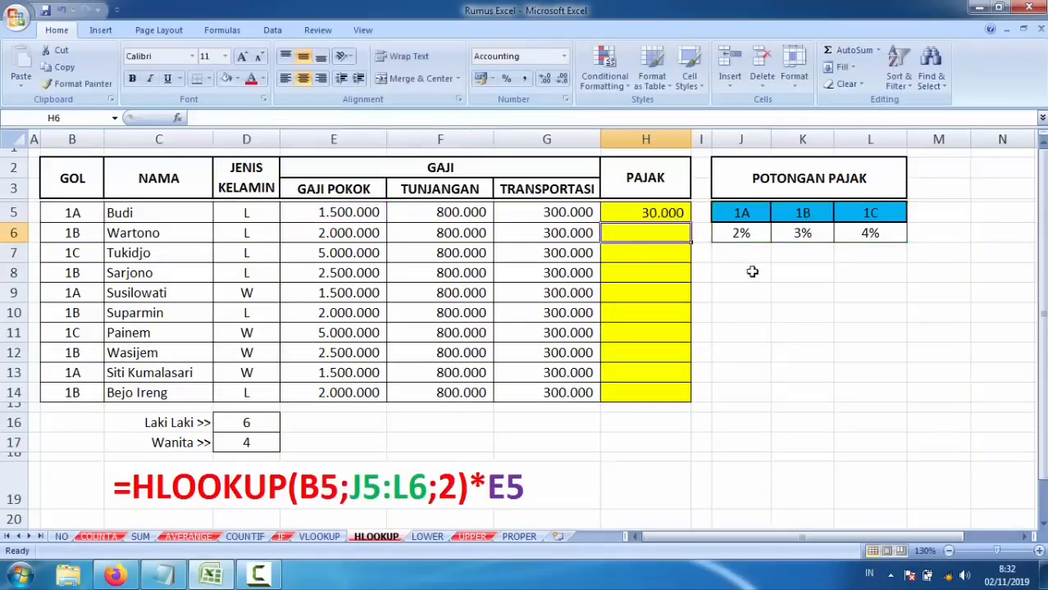
# Fill the corrected HLOOKUP formula from H5 down to H14 and check the copied formulas in the Pajak column
pyautogui.click(668, 216)
pyautogui.moveTo(691, 221); pyautogui.dragTo(695, 401)
pyautogui.click(649, 329)
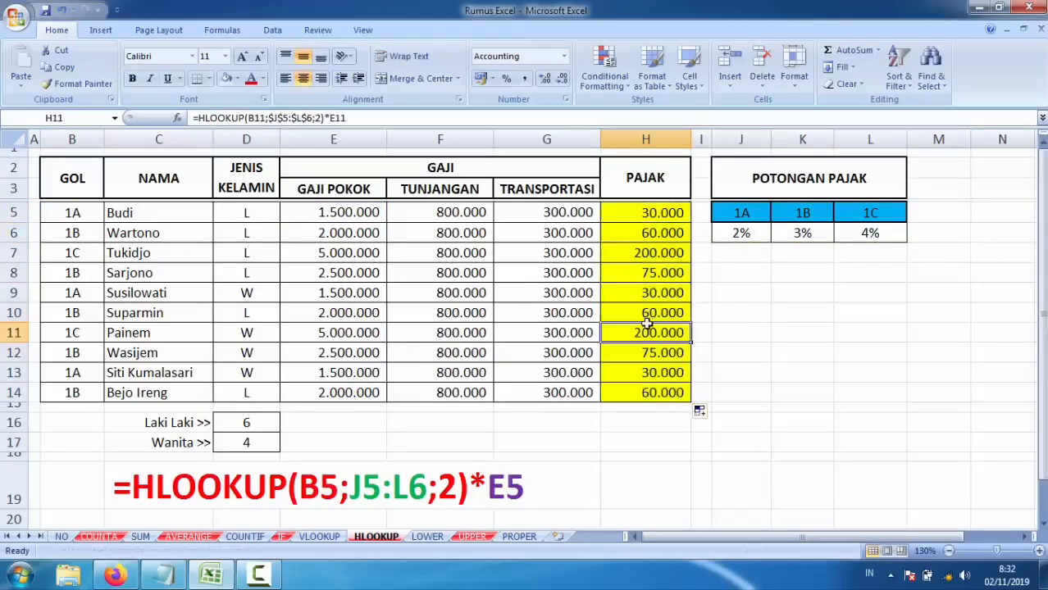
pyautogui.click(644, 271)
pyautogui.press('Down')
pyautogui.press('Down')
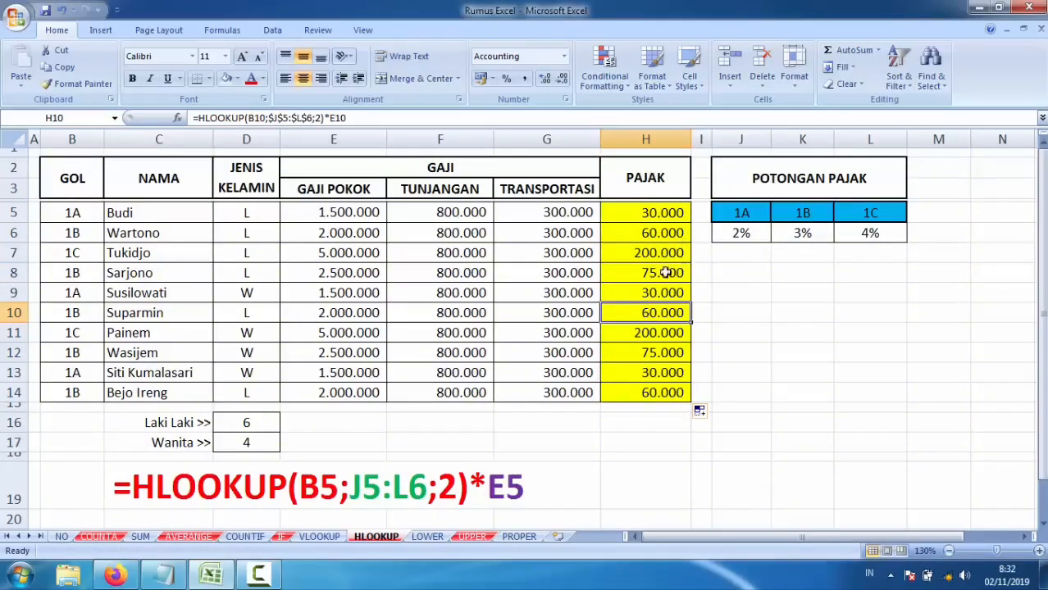
# On the LOWER sheet, enter =LOWER(B3) in the yellow cell B6 to convert the sentence to lowercase
pyautogui.click(427, 537)
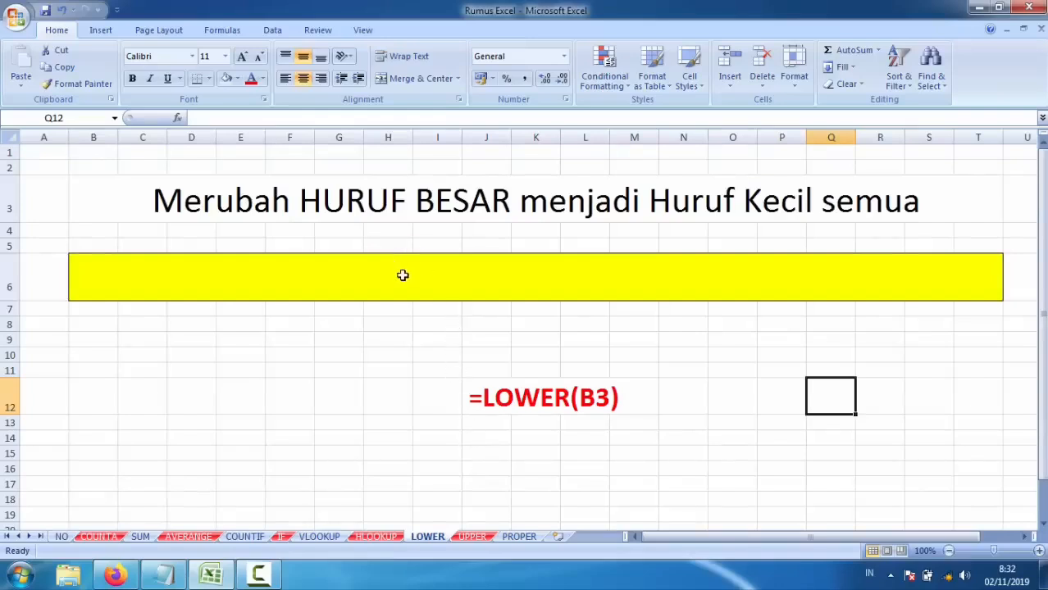
pyautogui.click(319, 203)
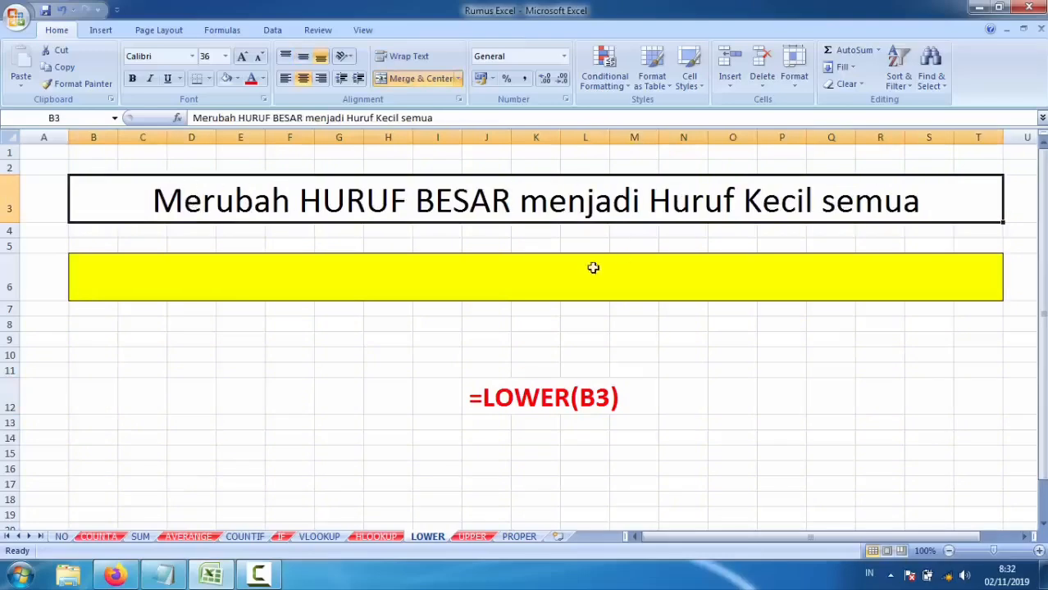
pyautogui.click(544, 272)
pyautogui.write('=')
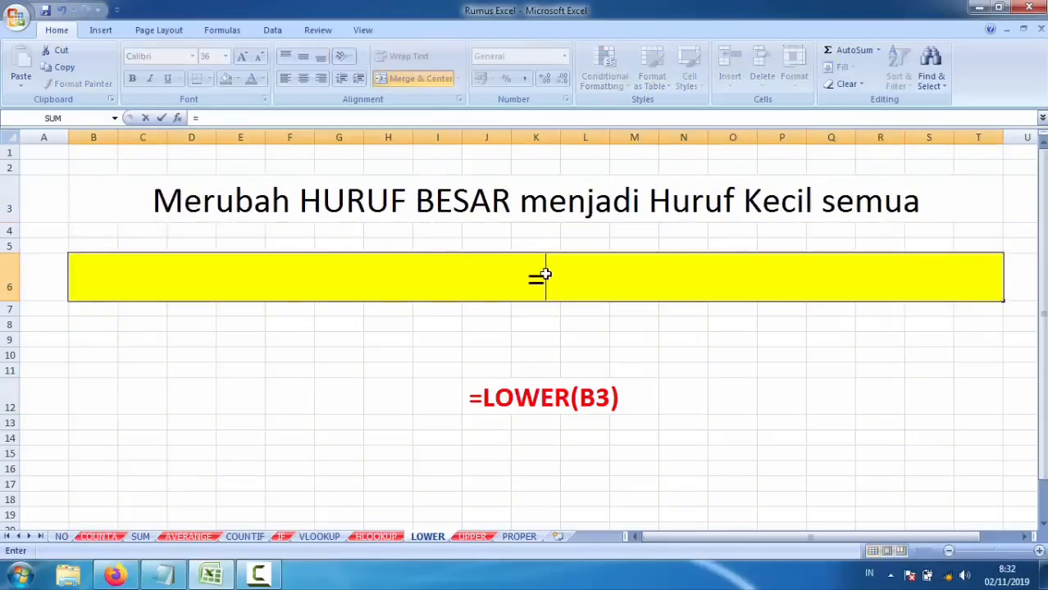
pyautogui.write('low')
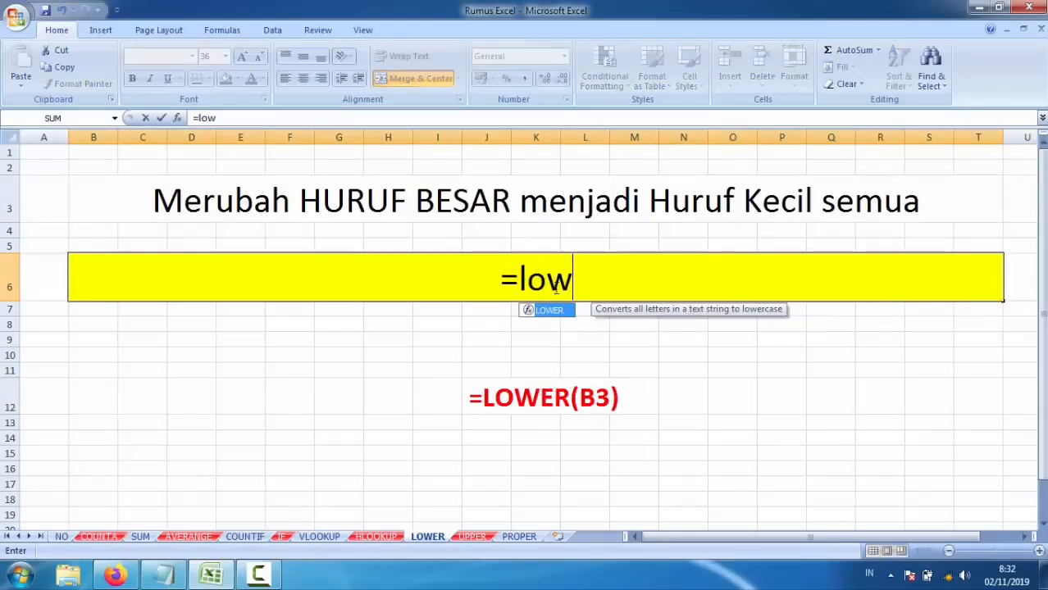
pyautogui.doubleClick(548, 311)
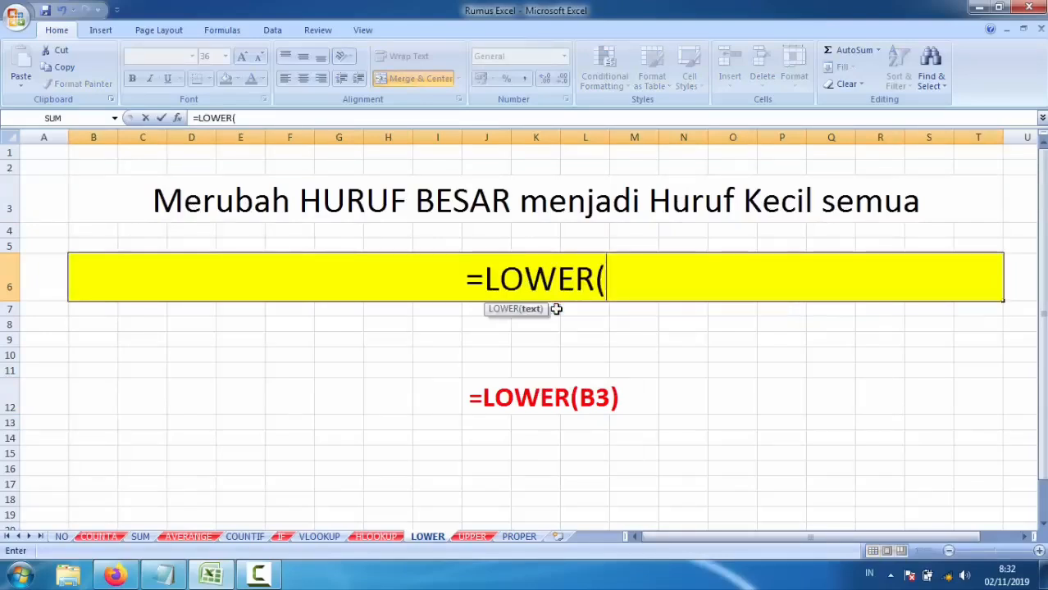
pyautogui.click(316, 203)
pyautogui.write(')')
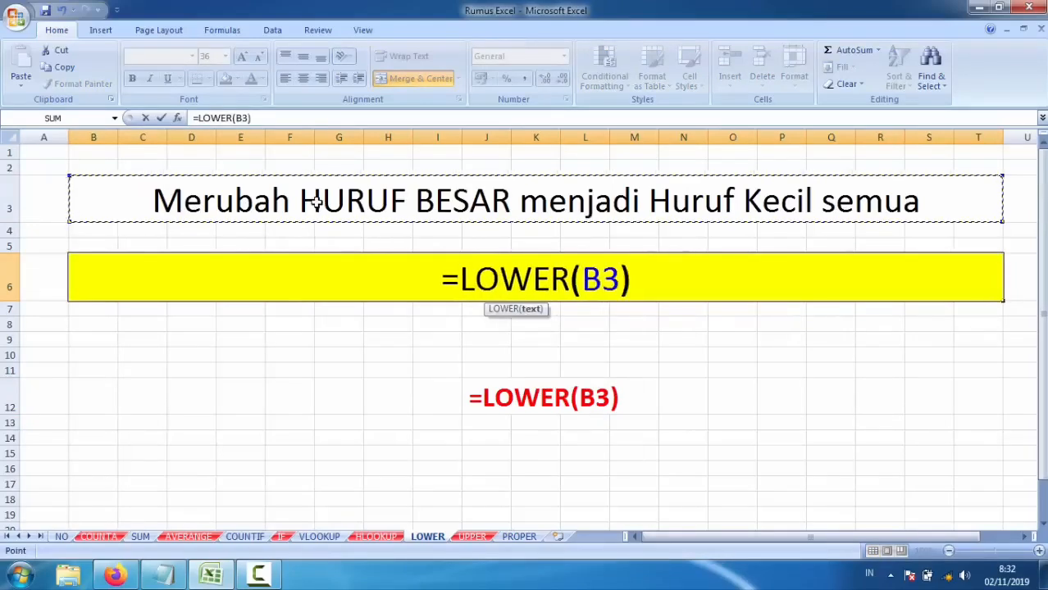
pyautogui.press('Return')
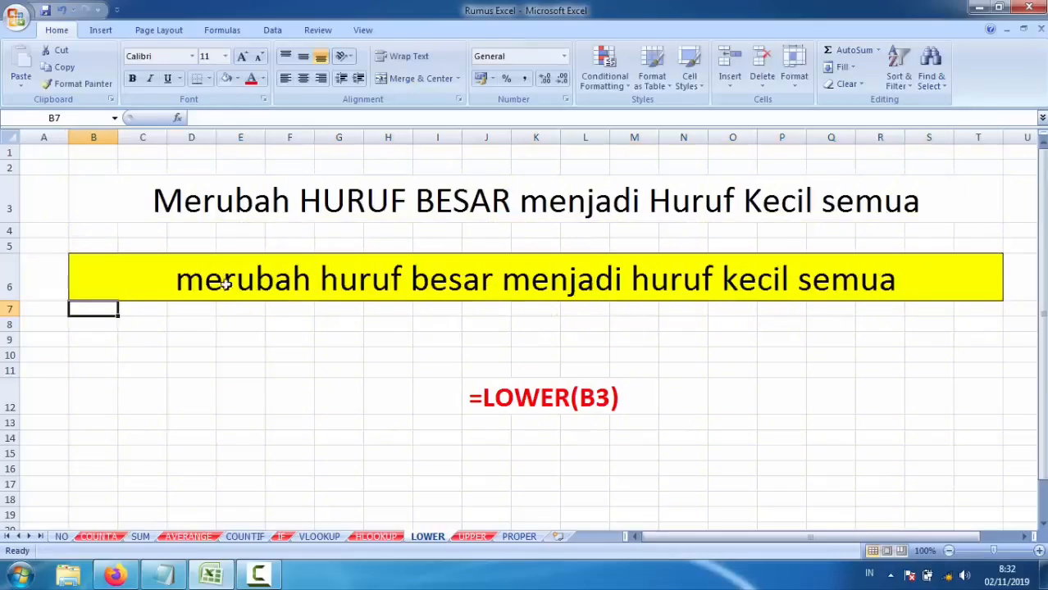
# On the UPPER sheet, enter =UPPER(B3) in the yellow cell B6 to convert the sentence to uppercase
pyautogui.hotkey('ctrl', 'pagedown')
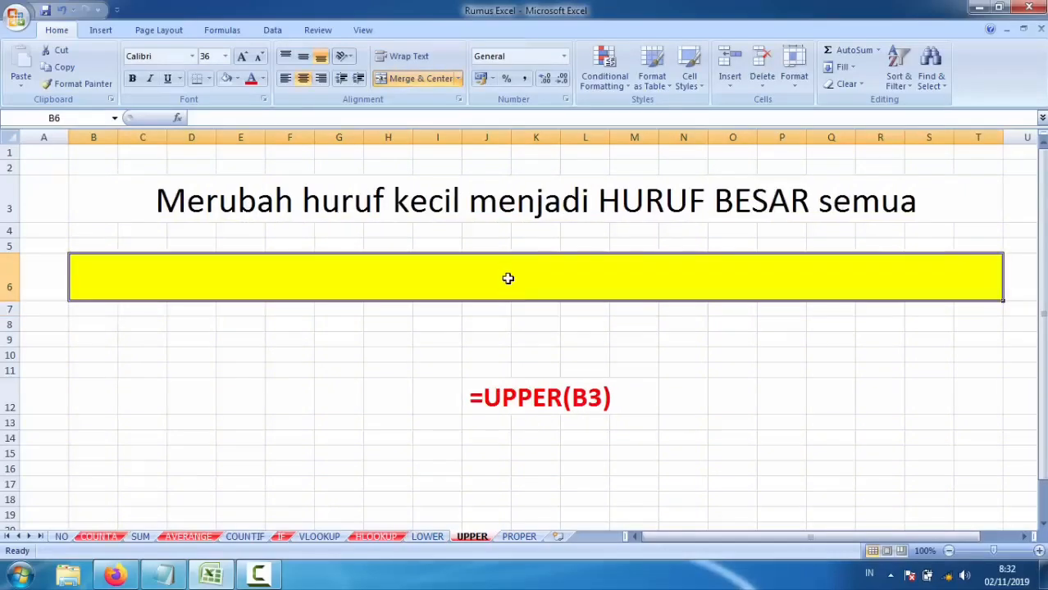
pyautogui.click(368, 197)
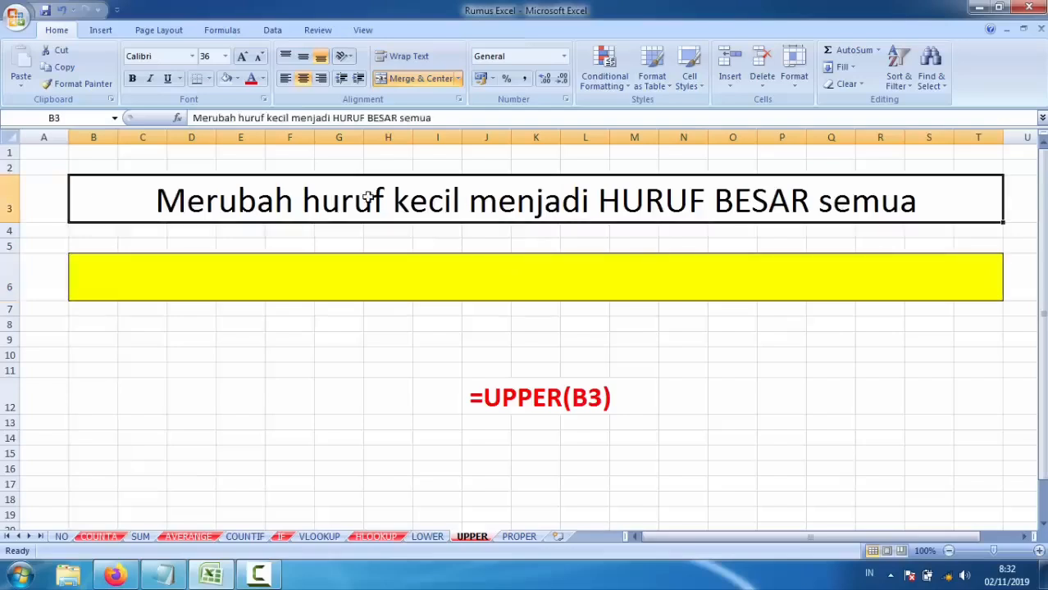
pyautogui.click(382, 281)
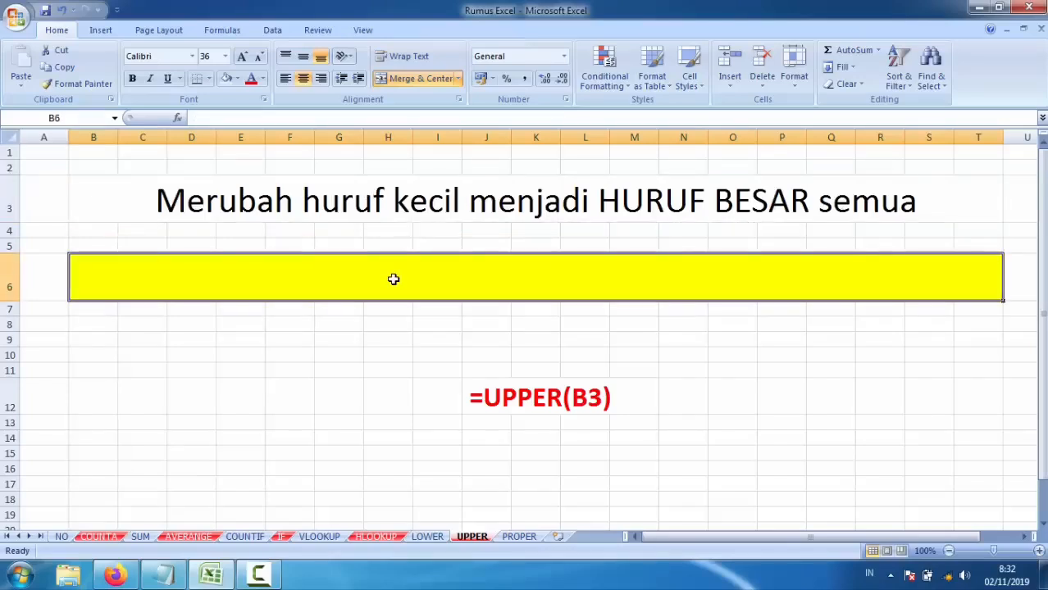
pyautogui.write('=upp')
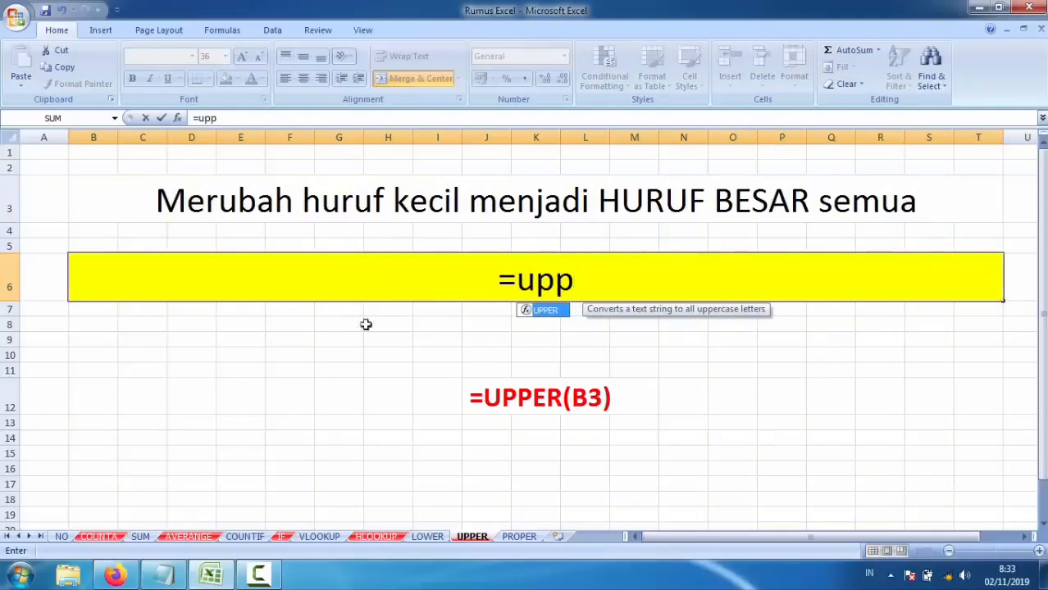
pyautogui.doubleClick(545, 311)
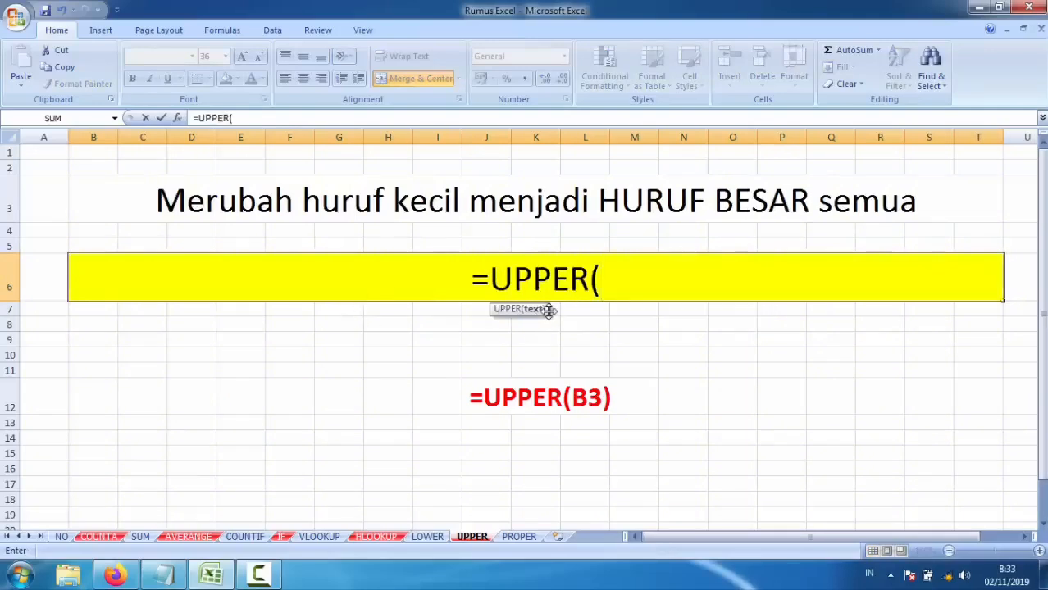
pyautogui.click(566, 217)
pyautogui.write(')')
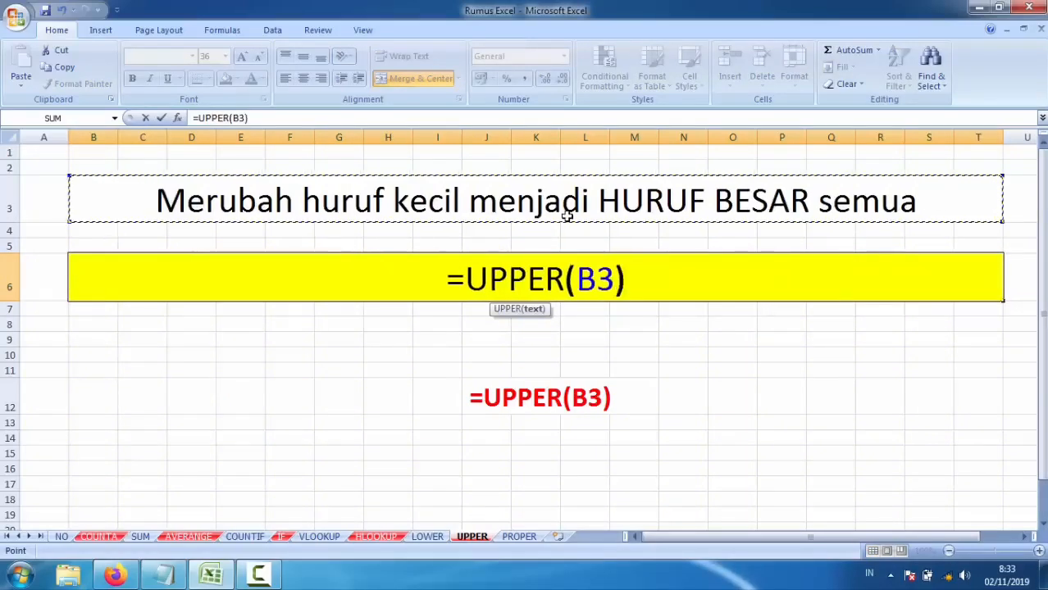
pyautogui.press('Return')
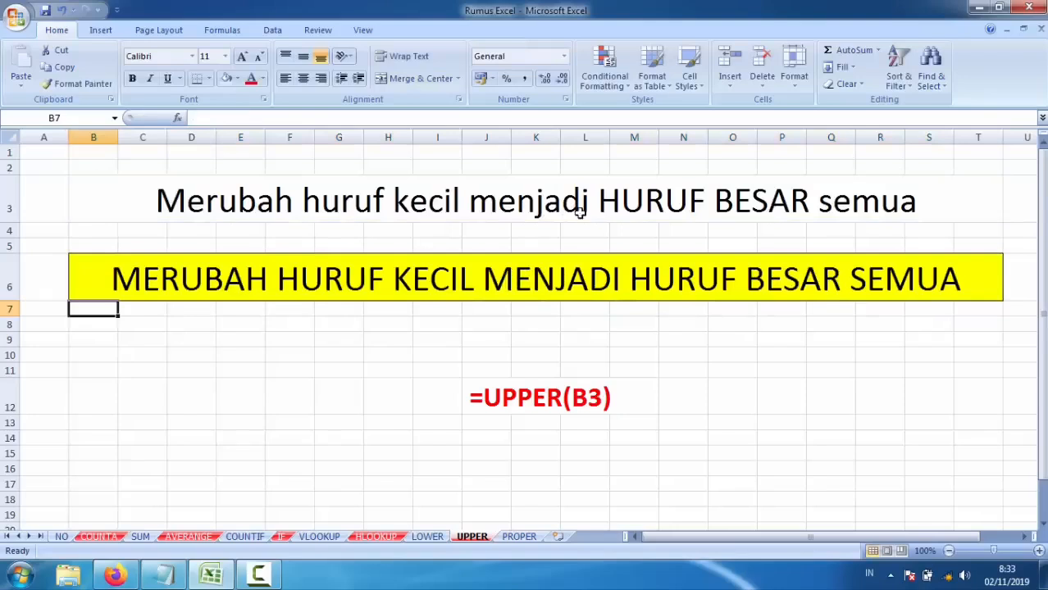
# On the PROPER sheet, enter =PROPER(B3) in the yellow cell B6 to capitalize the first letter of every word
pyautogui.hotkey('ctrl', 'pagedown')
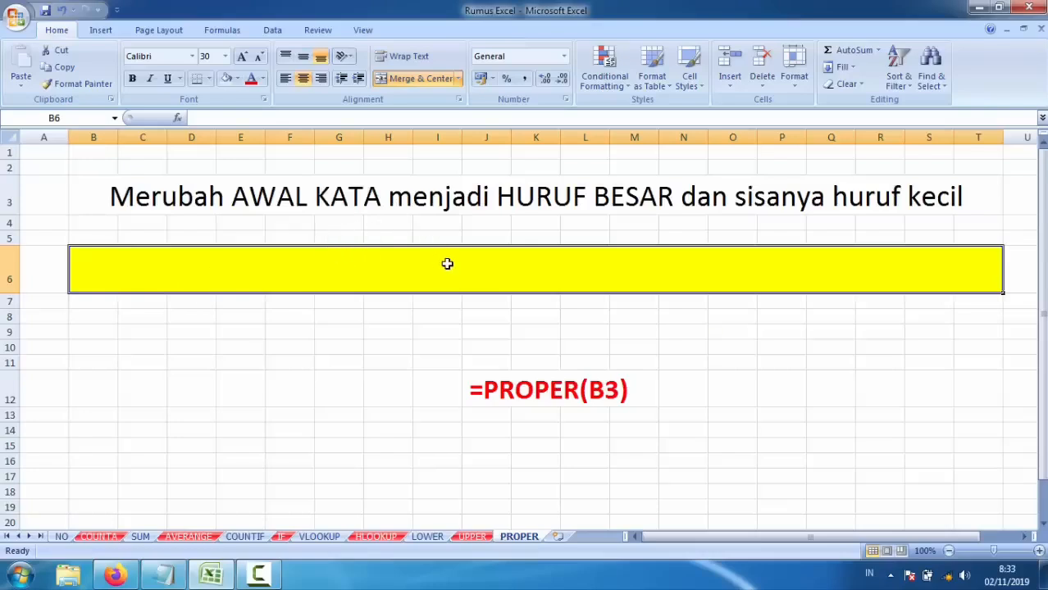
pyautogui.write('=pro')
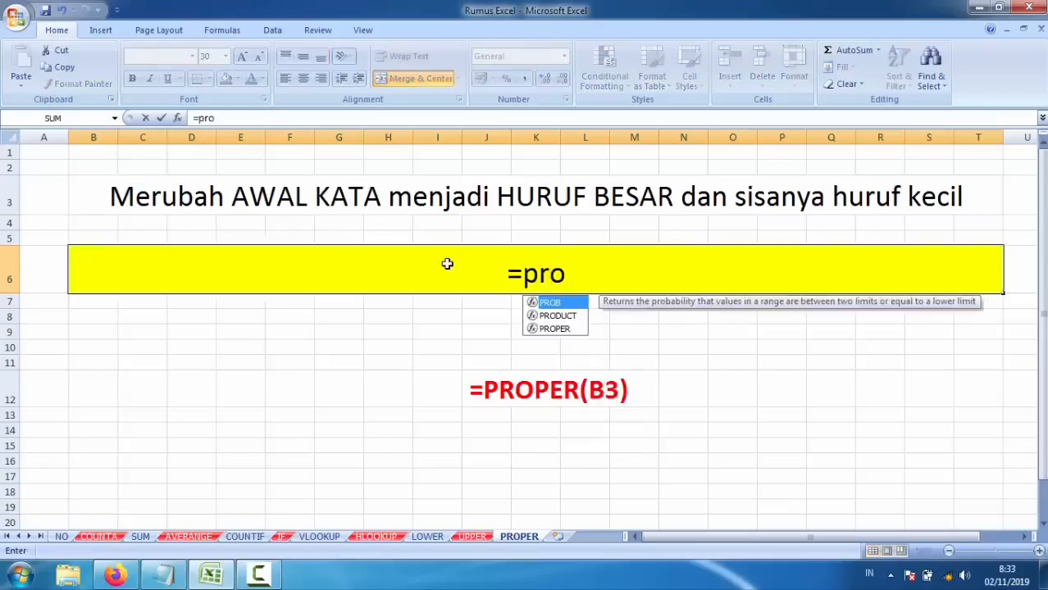
pyautogui.doubleClick(542, 329)
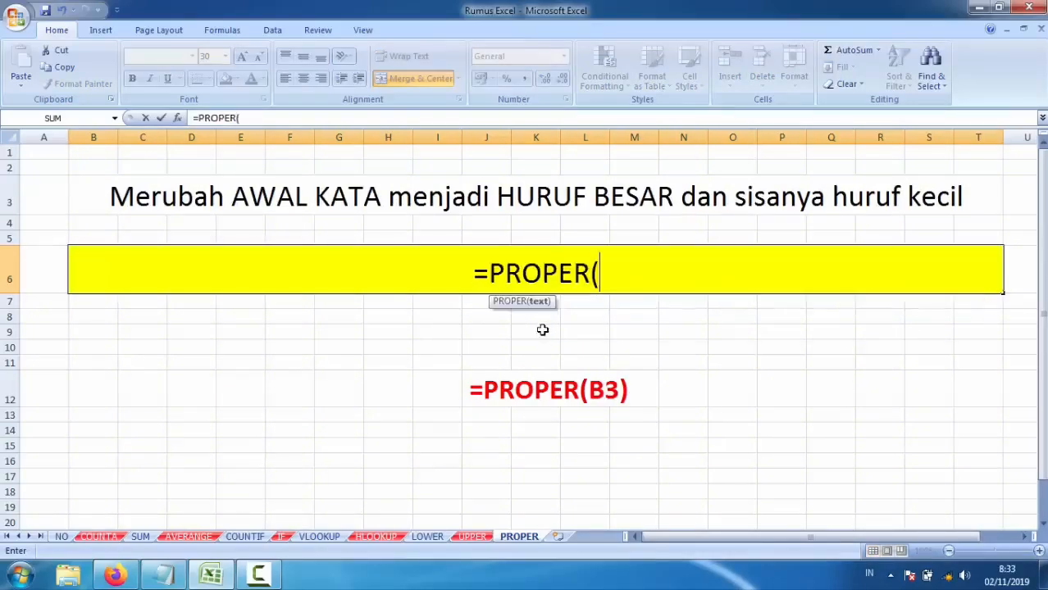
pyautogui.click(604, 197)
pyautogui.write(')')
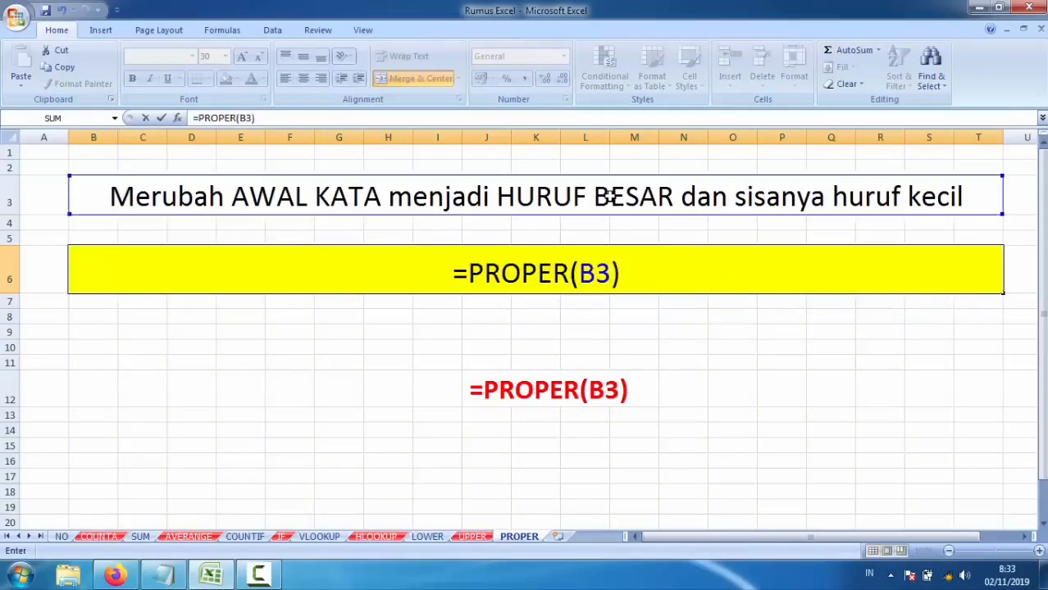
pyautogui.press('Return')
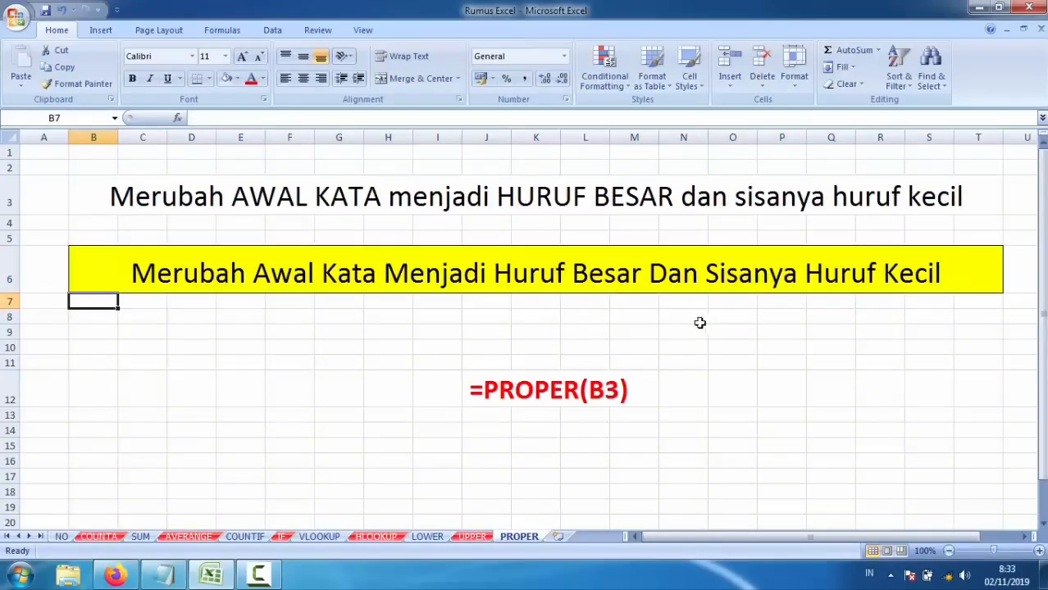
pyautogui.click(492, 274)
pyautogui.click(464, 346)
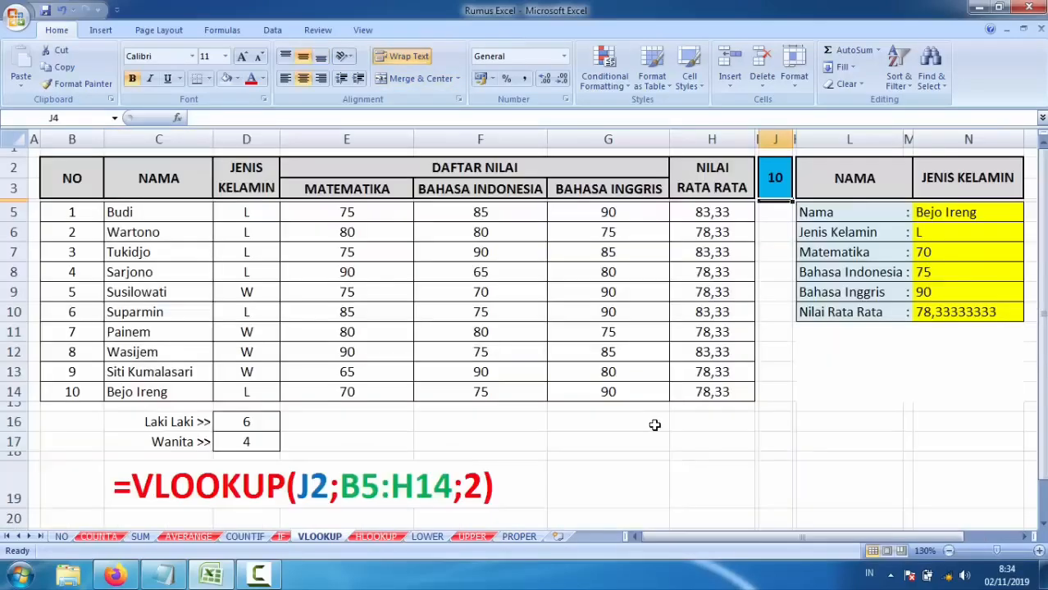